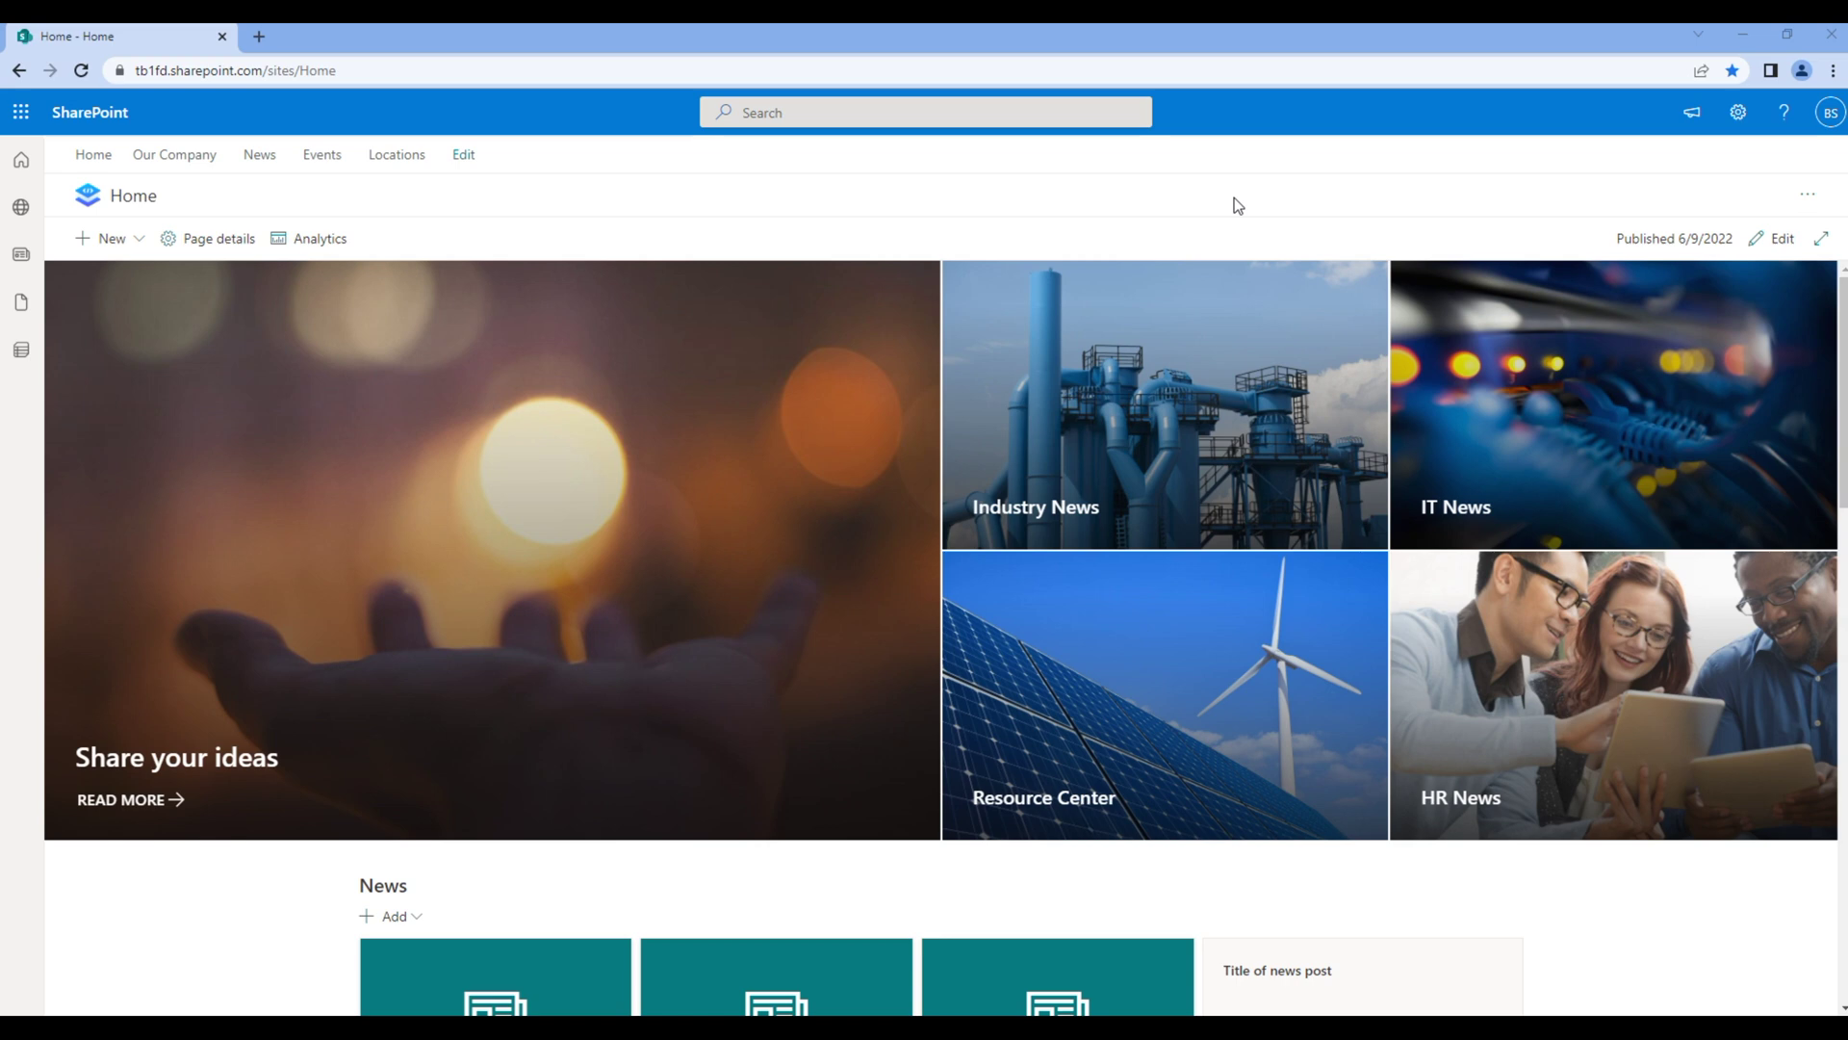
Step: Open the News site from the Home site's top navigation bar
{"action": "left_click", "coordinate": [253, 158]}
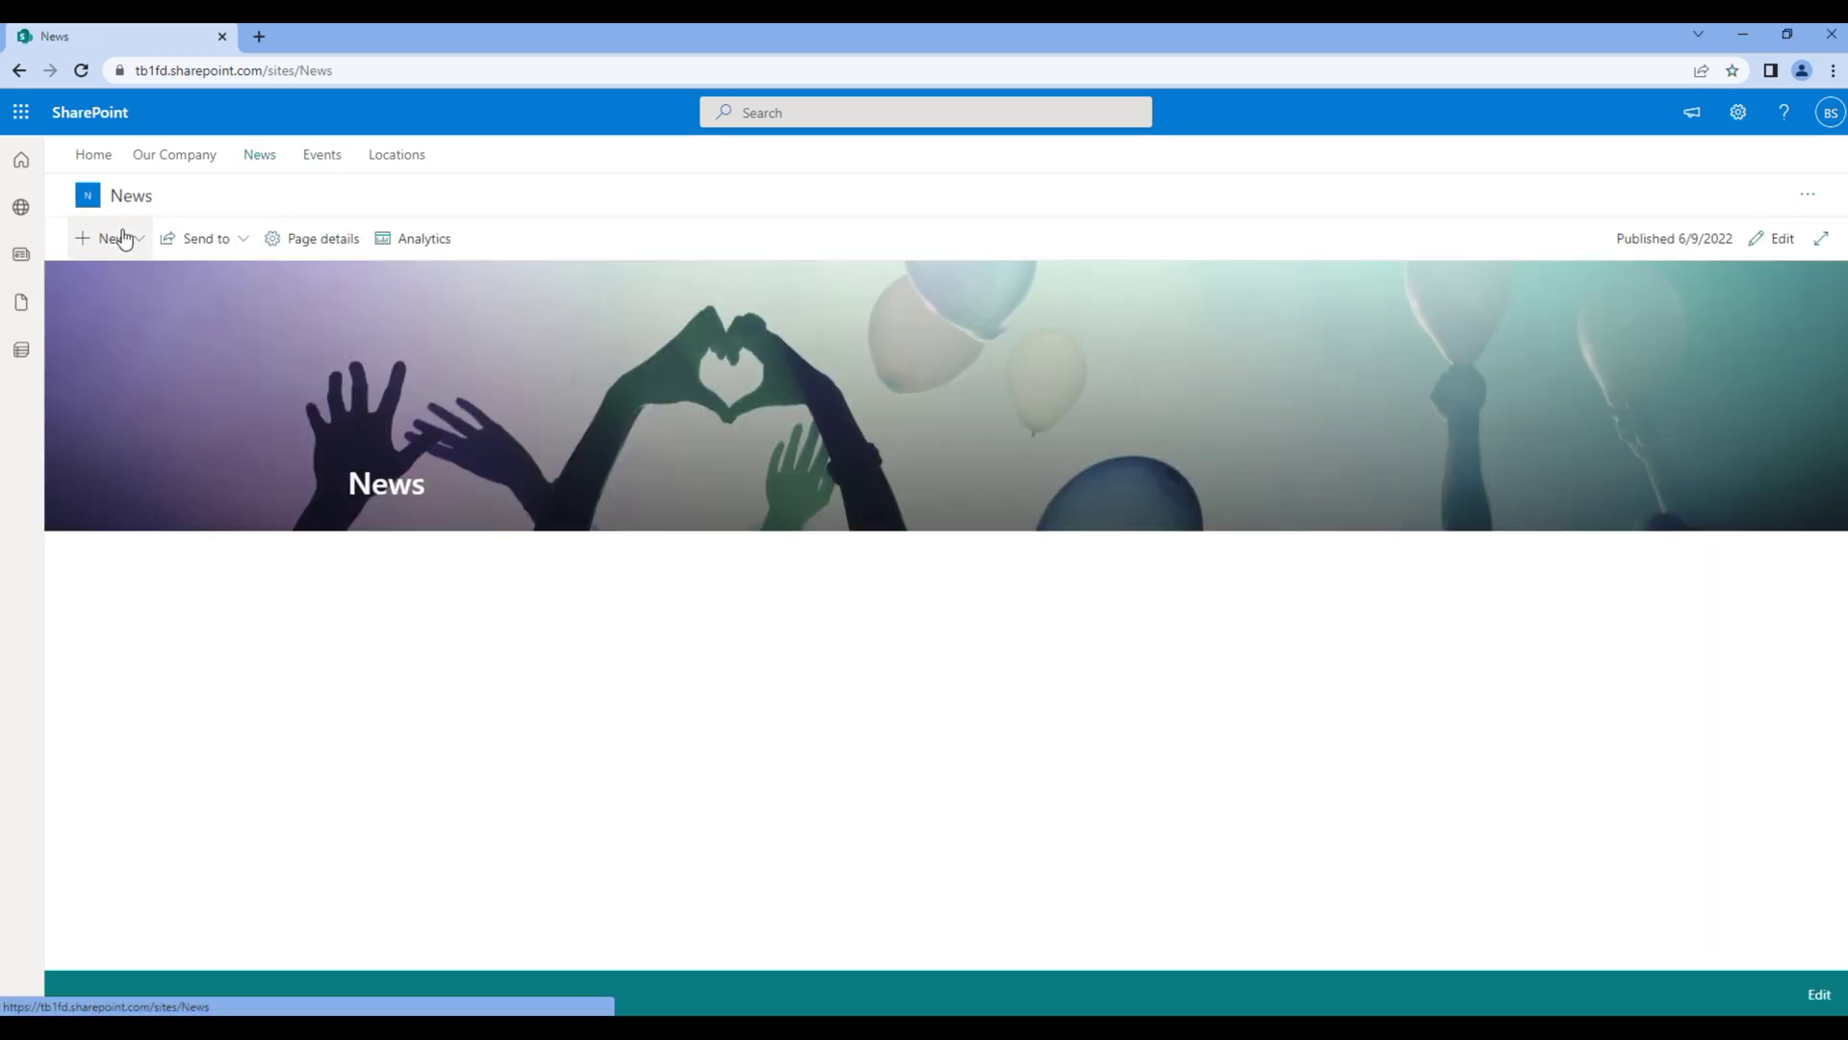
Step: Start a News link post from + New, then open a new browser tab
{"action": "left_click", "coordinate": [117, 238]}
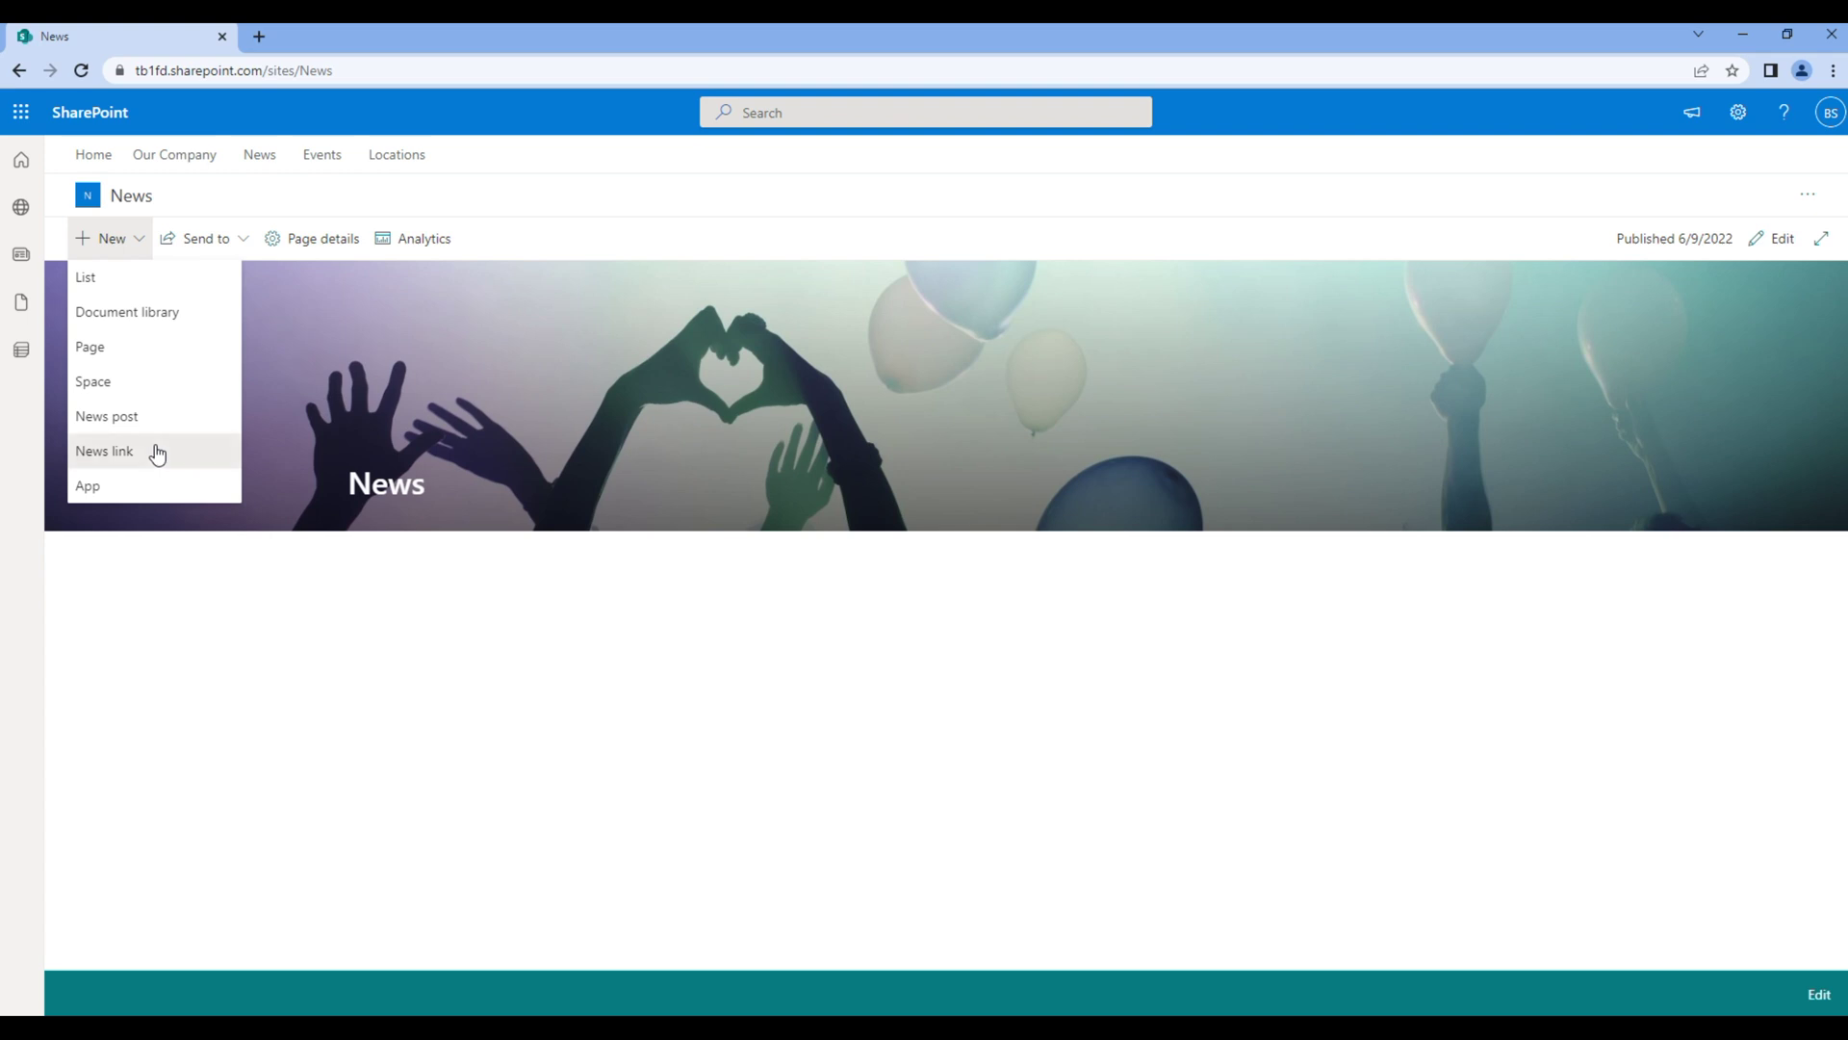
{"action": "left_click", "coordinate": [156, 454]}
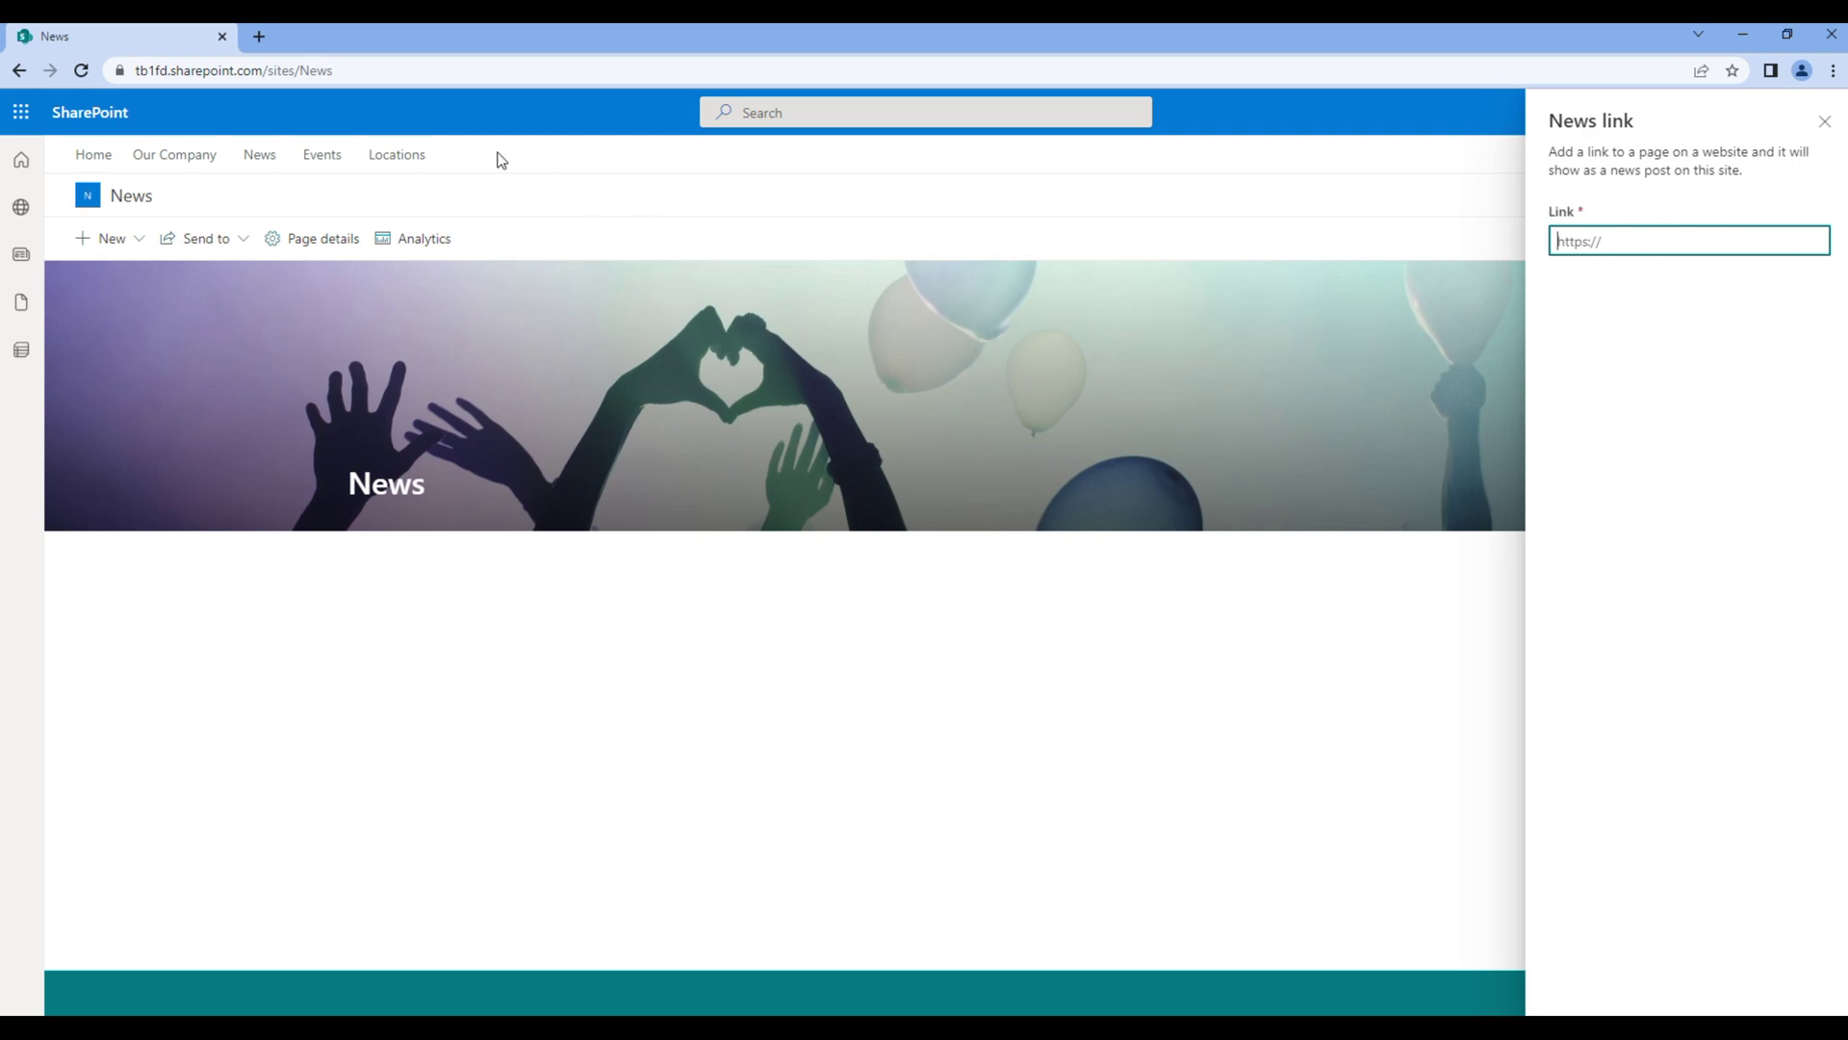
{"action": "left_click", "coordinate": [258, 37]}
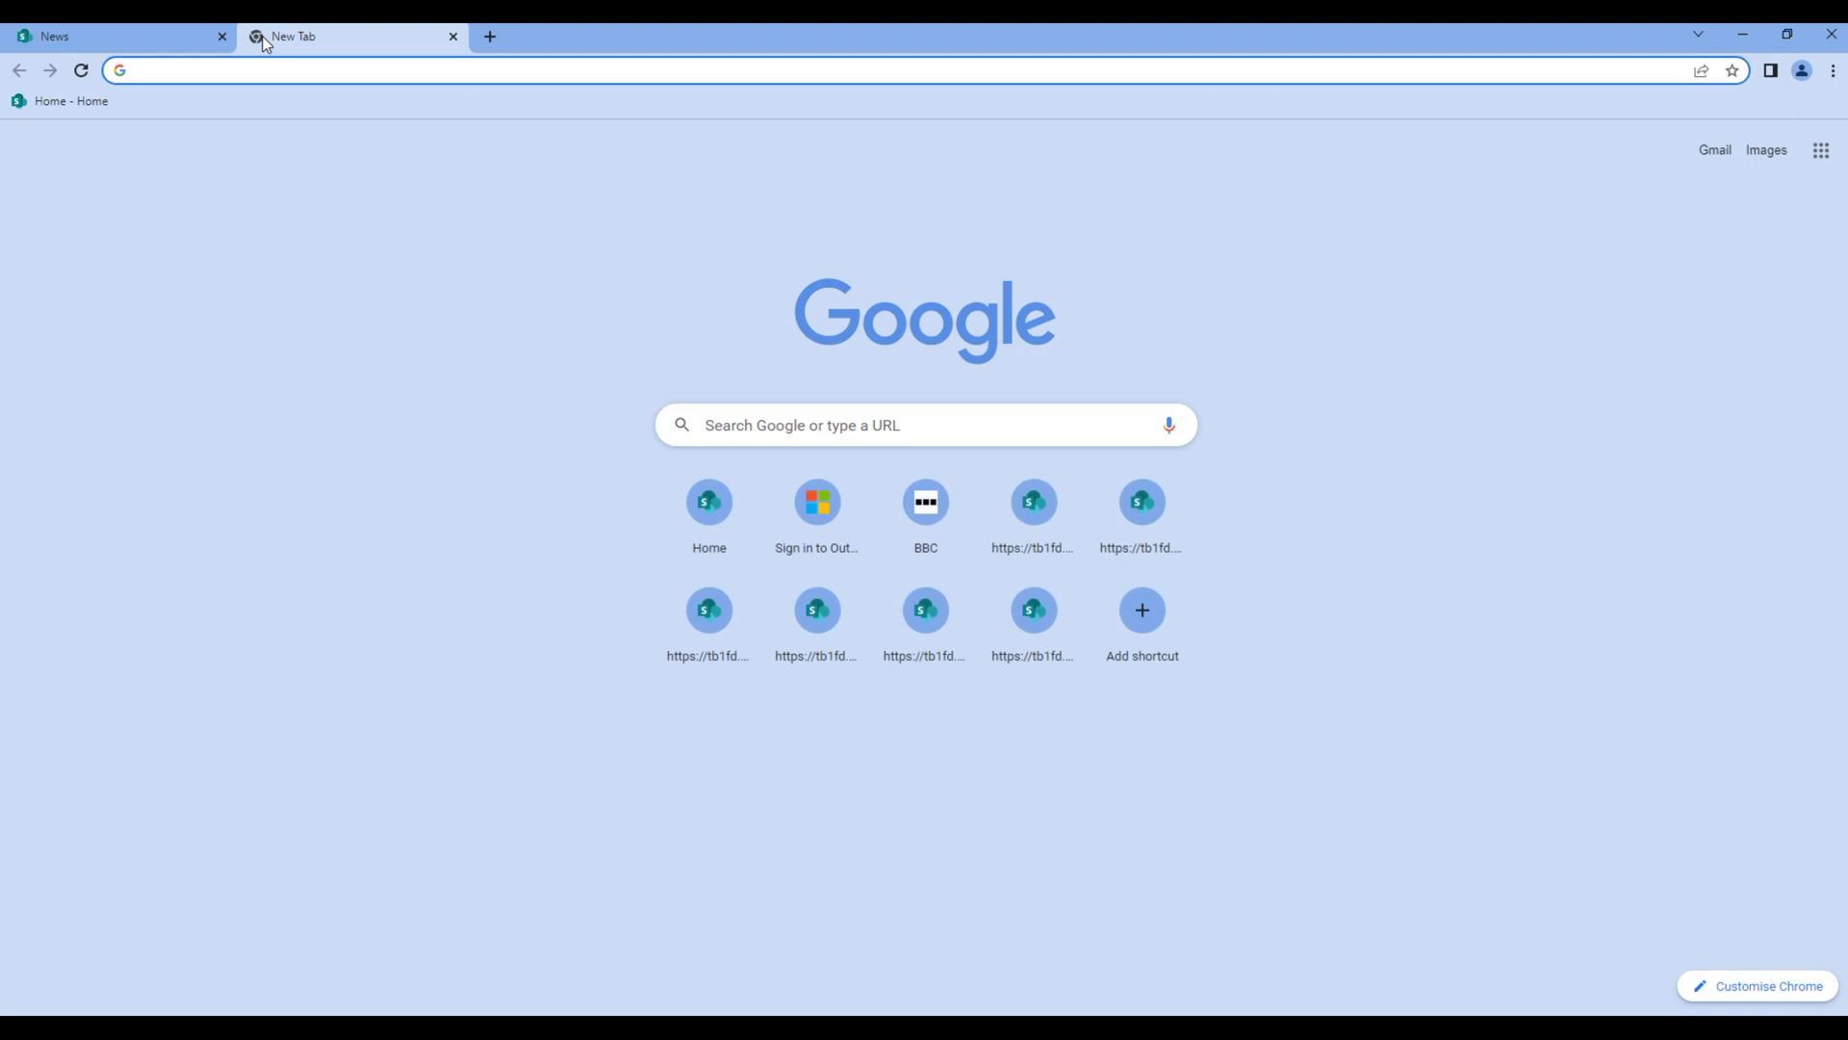
Step: Copy the BBC petrol prices article URL from bbc.co.uk into the News link's Link field
{"action": "type", "text": "bbc.co.uk"}
{"action": "key", "text": "Return"}
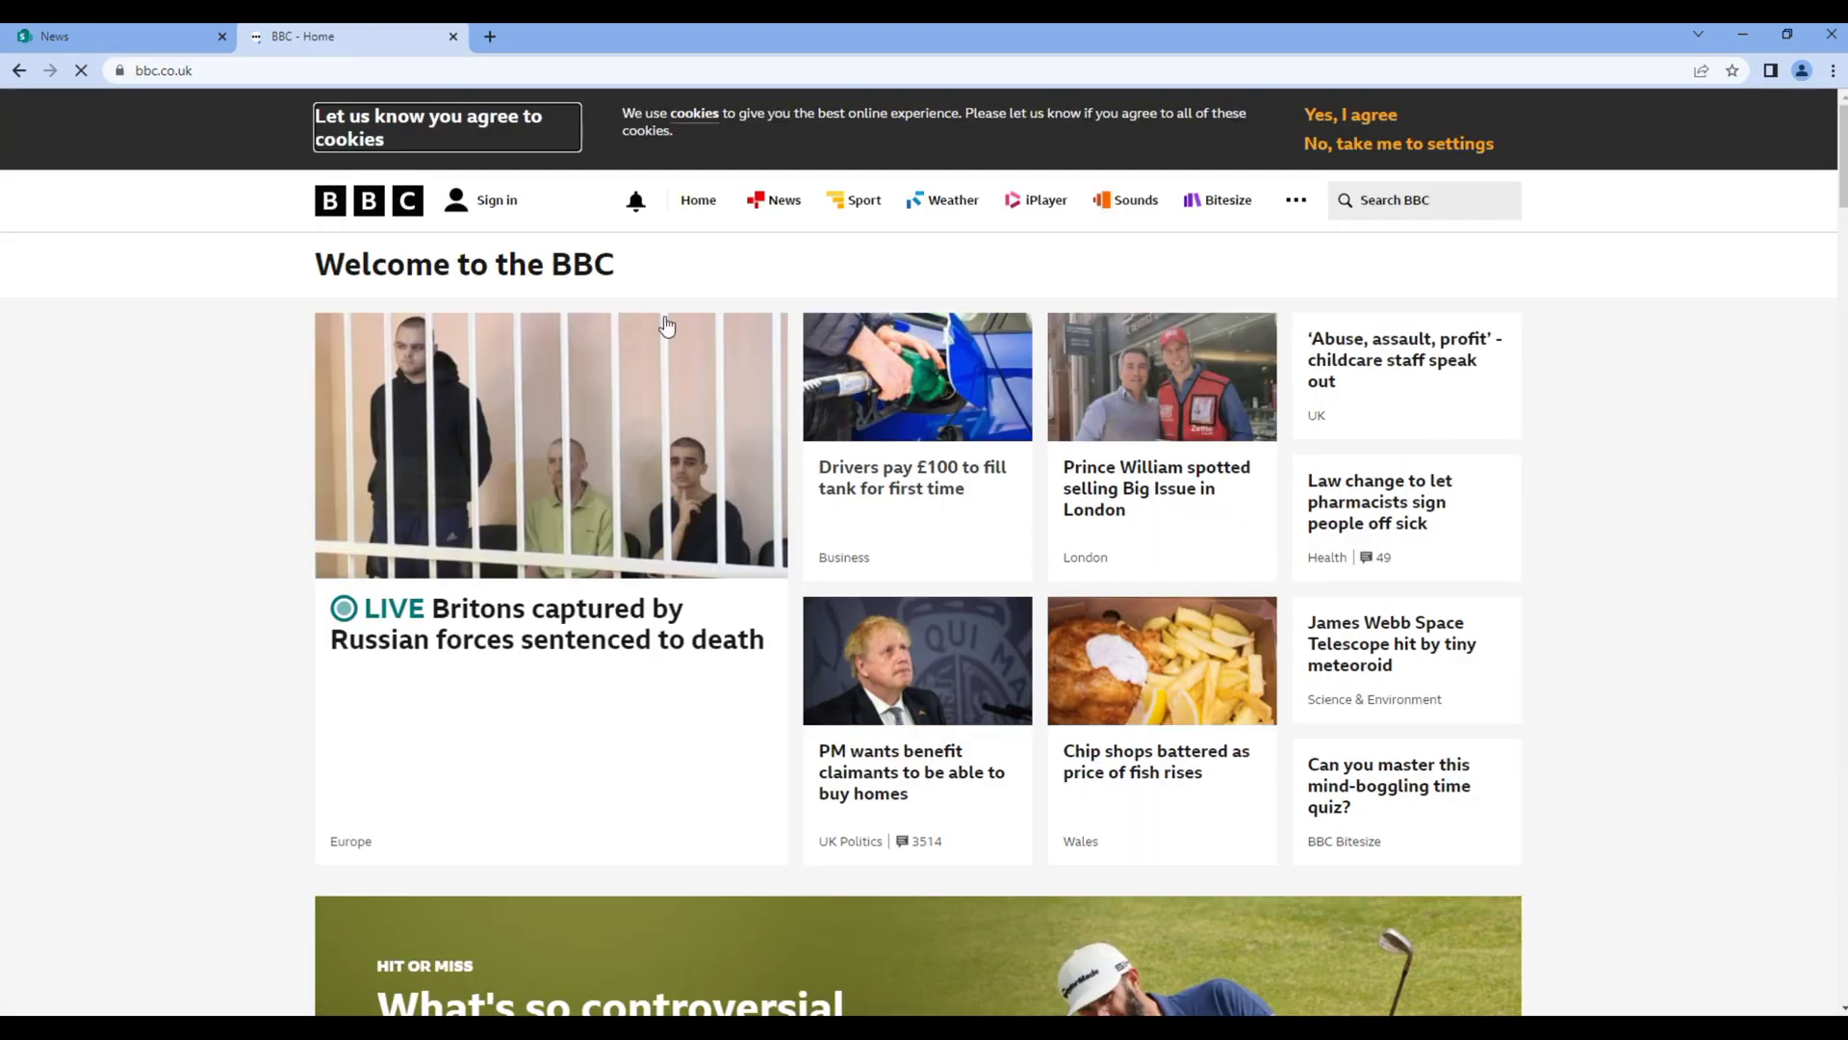
{"action": "left_click", "coordinate": [885, 440]}
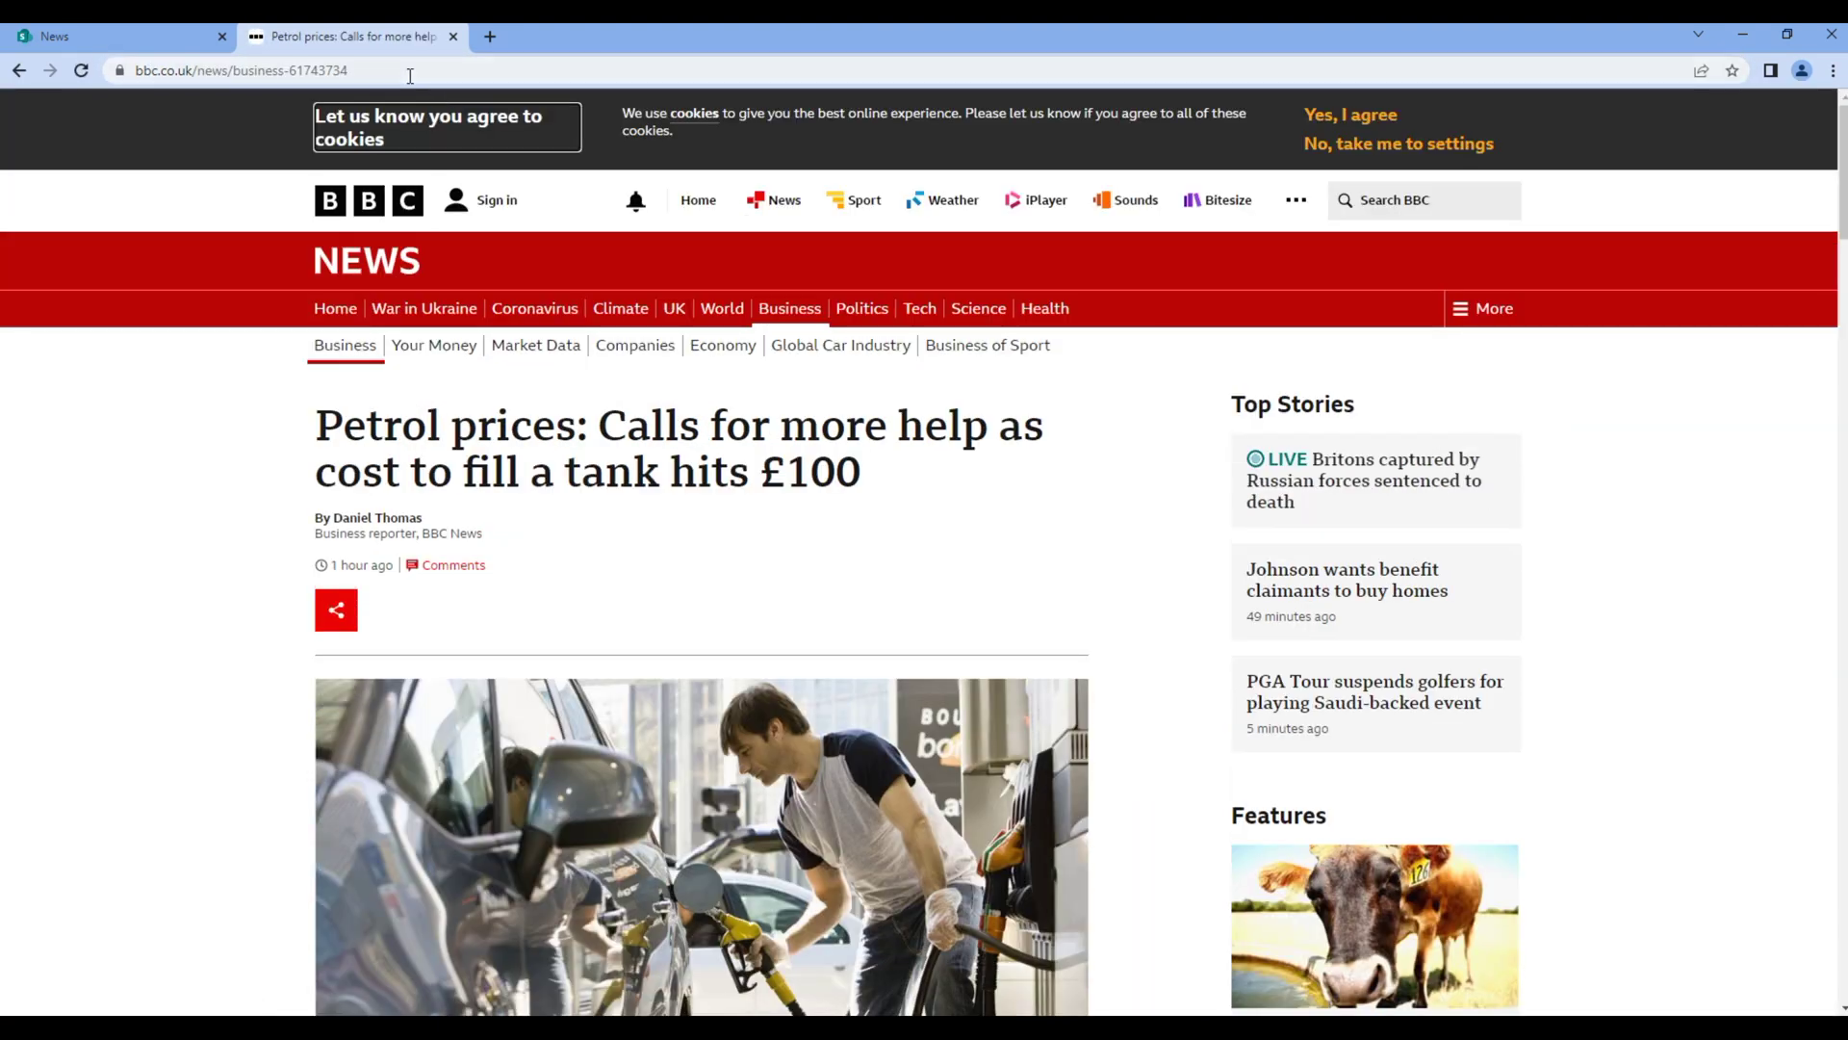
{"action": "left_click", "coordinate": [262, 69]}
{"action": "key", "text": "ctrl+c"}
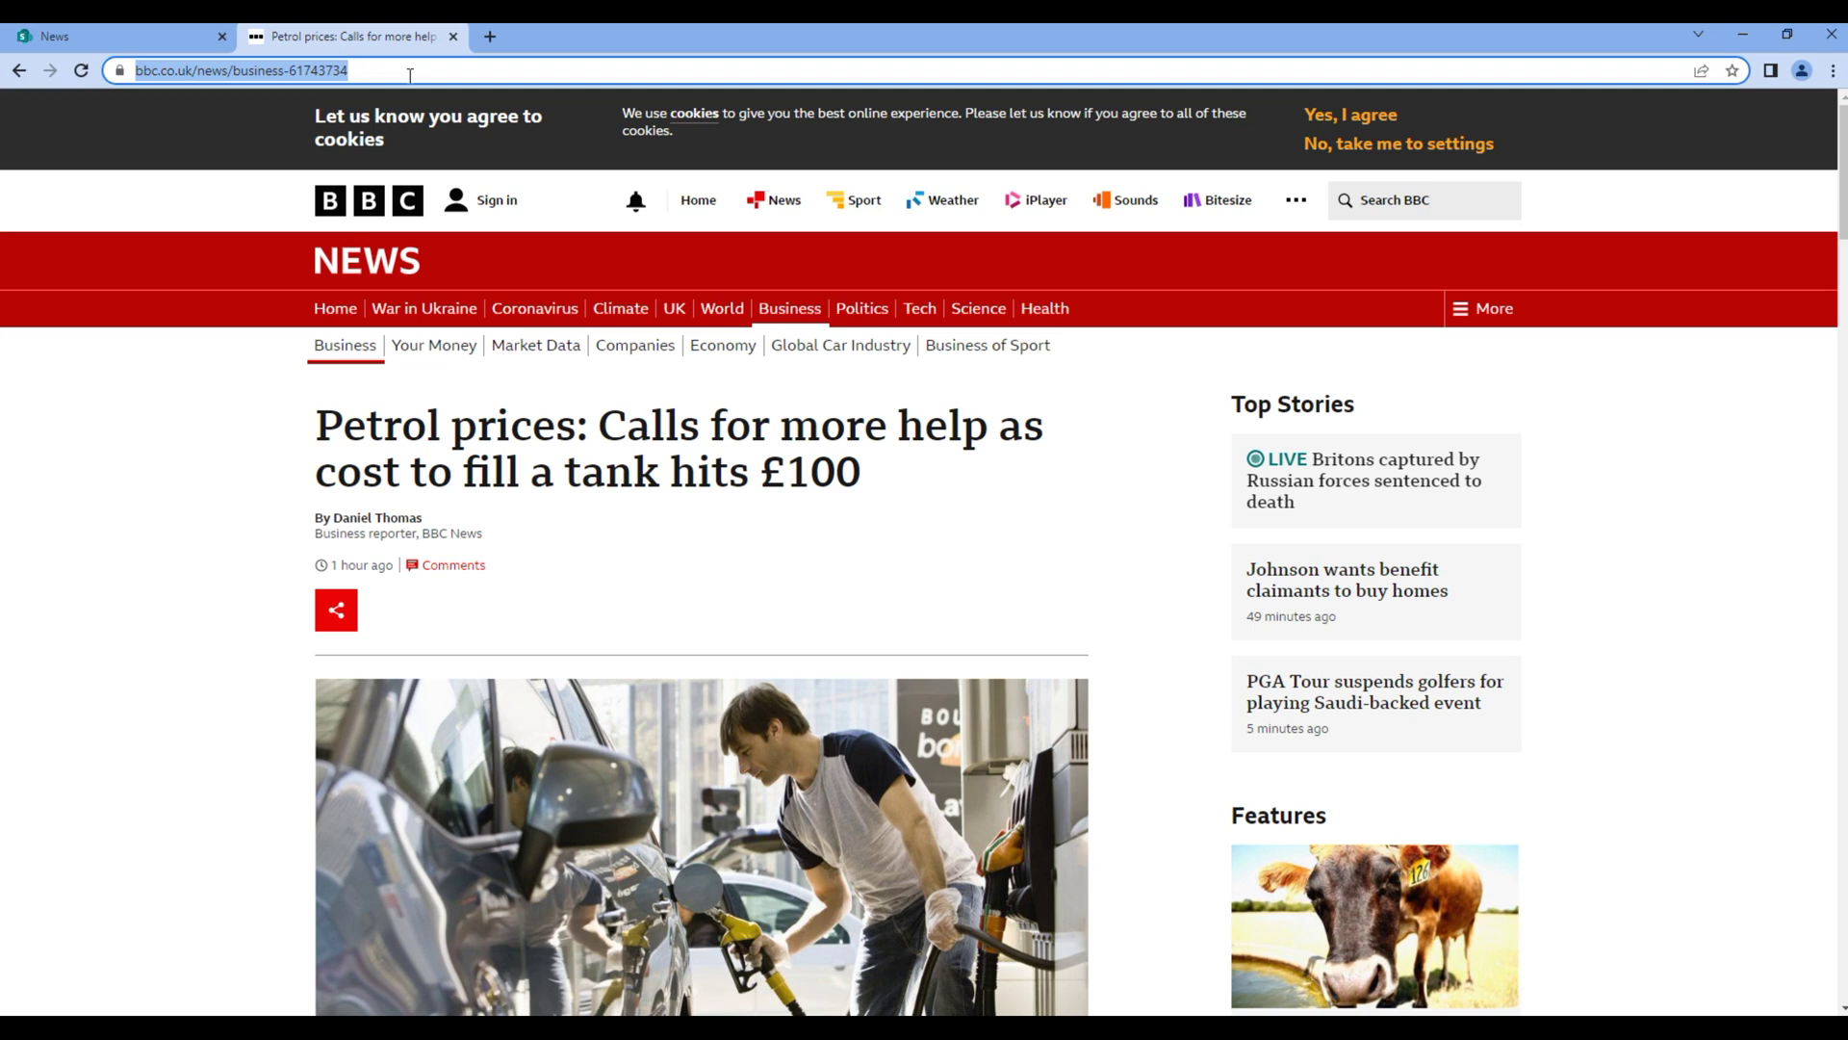
{"action": "left_click", "coordinate": [158, 36]}
{"action": "key", "text": "ctrl+v"}
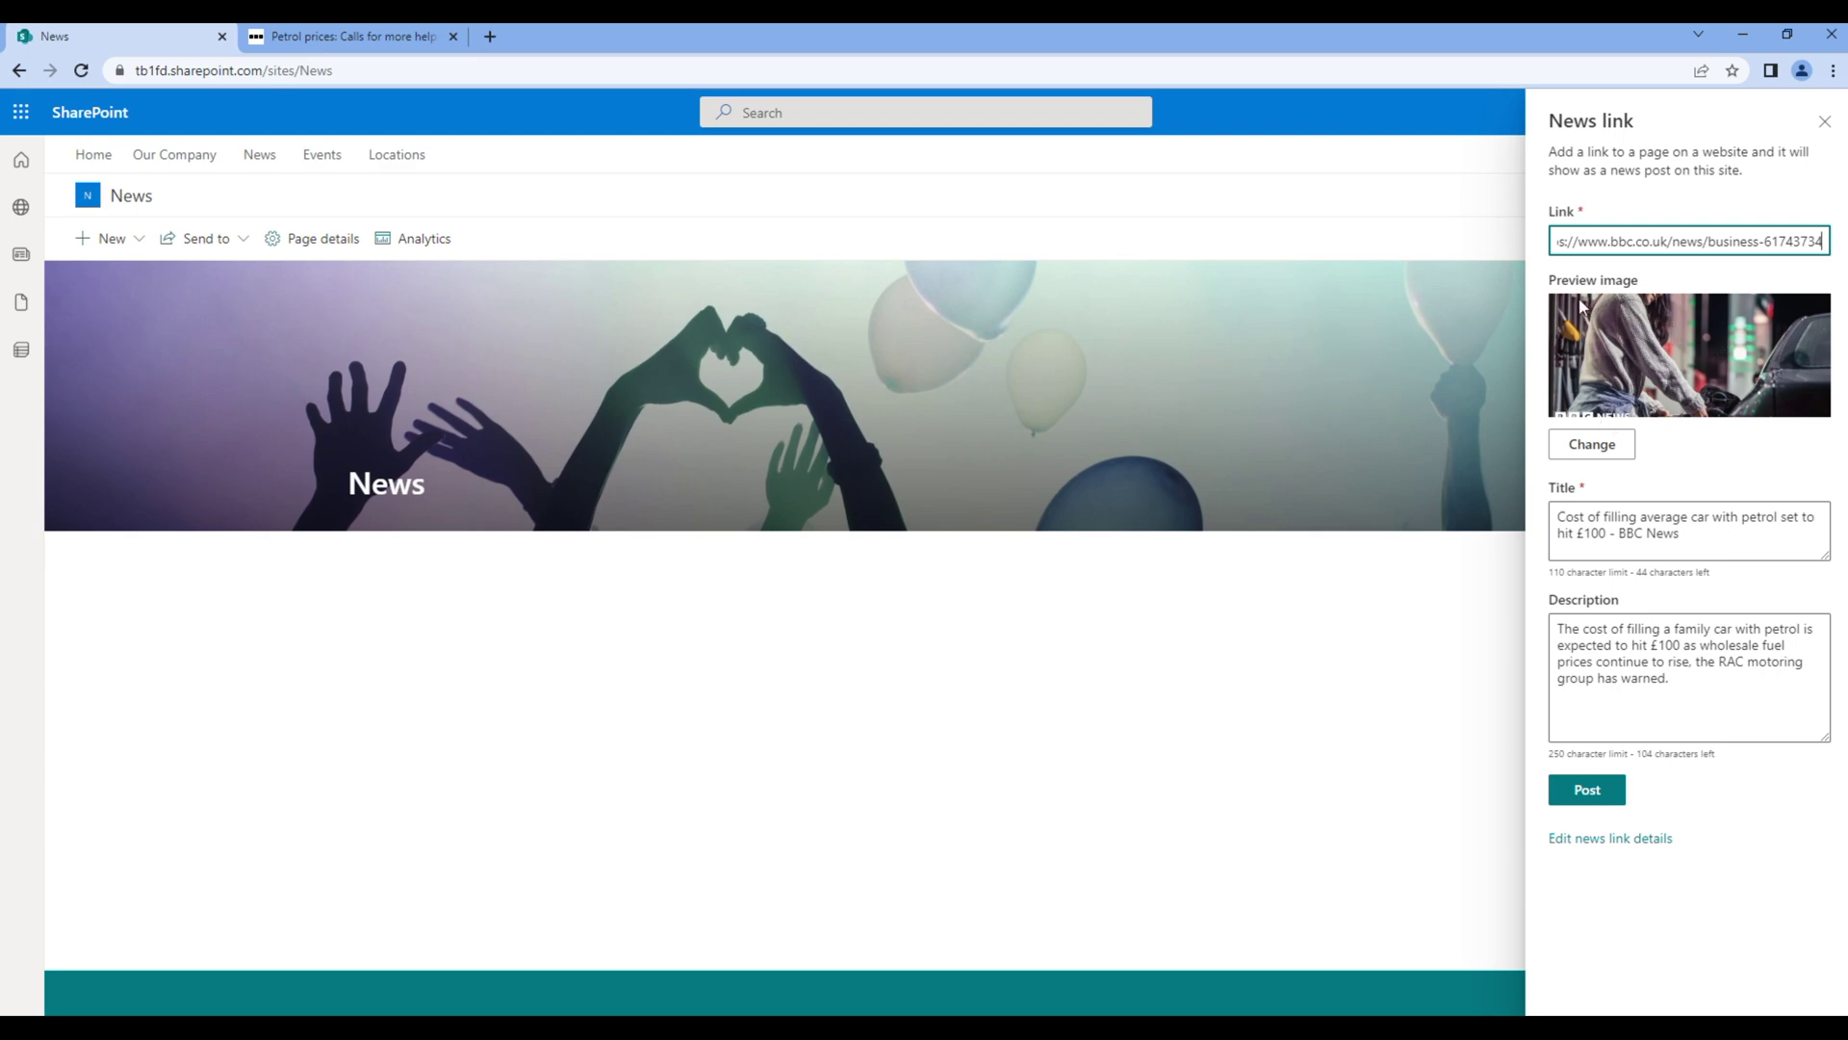
Step: Keep the auto-filled title and description and post the BBC petrol prices news link
{"action": "left_click_drag", "start_coordinate": [1691, 535], "coordinate": [1552, 511]}
{"action": "left_click_drag", "start_coordinate": [1671, 678], "coordinate": [1523, 600]}
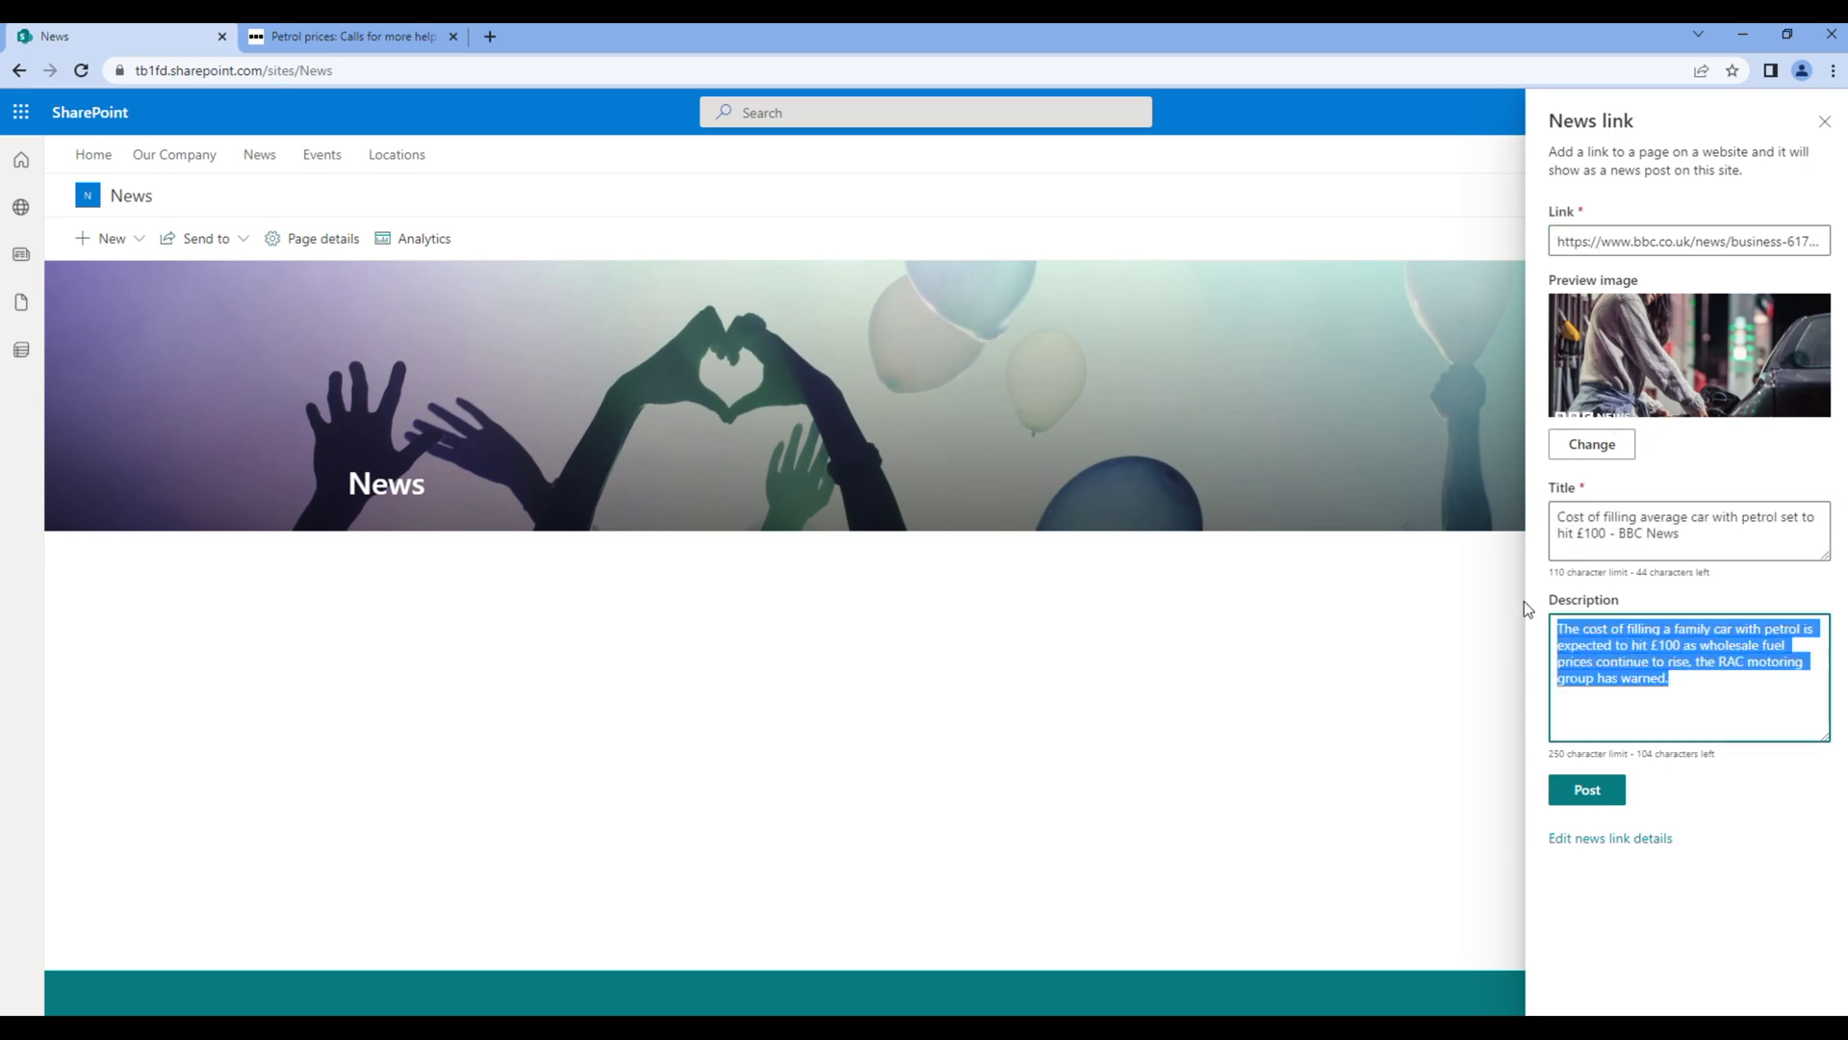
{"action": "left_click", "coordinate": [1713, 700]}
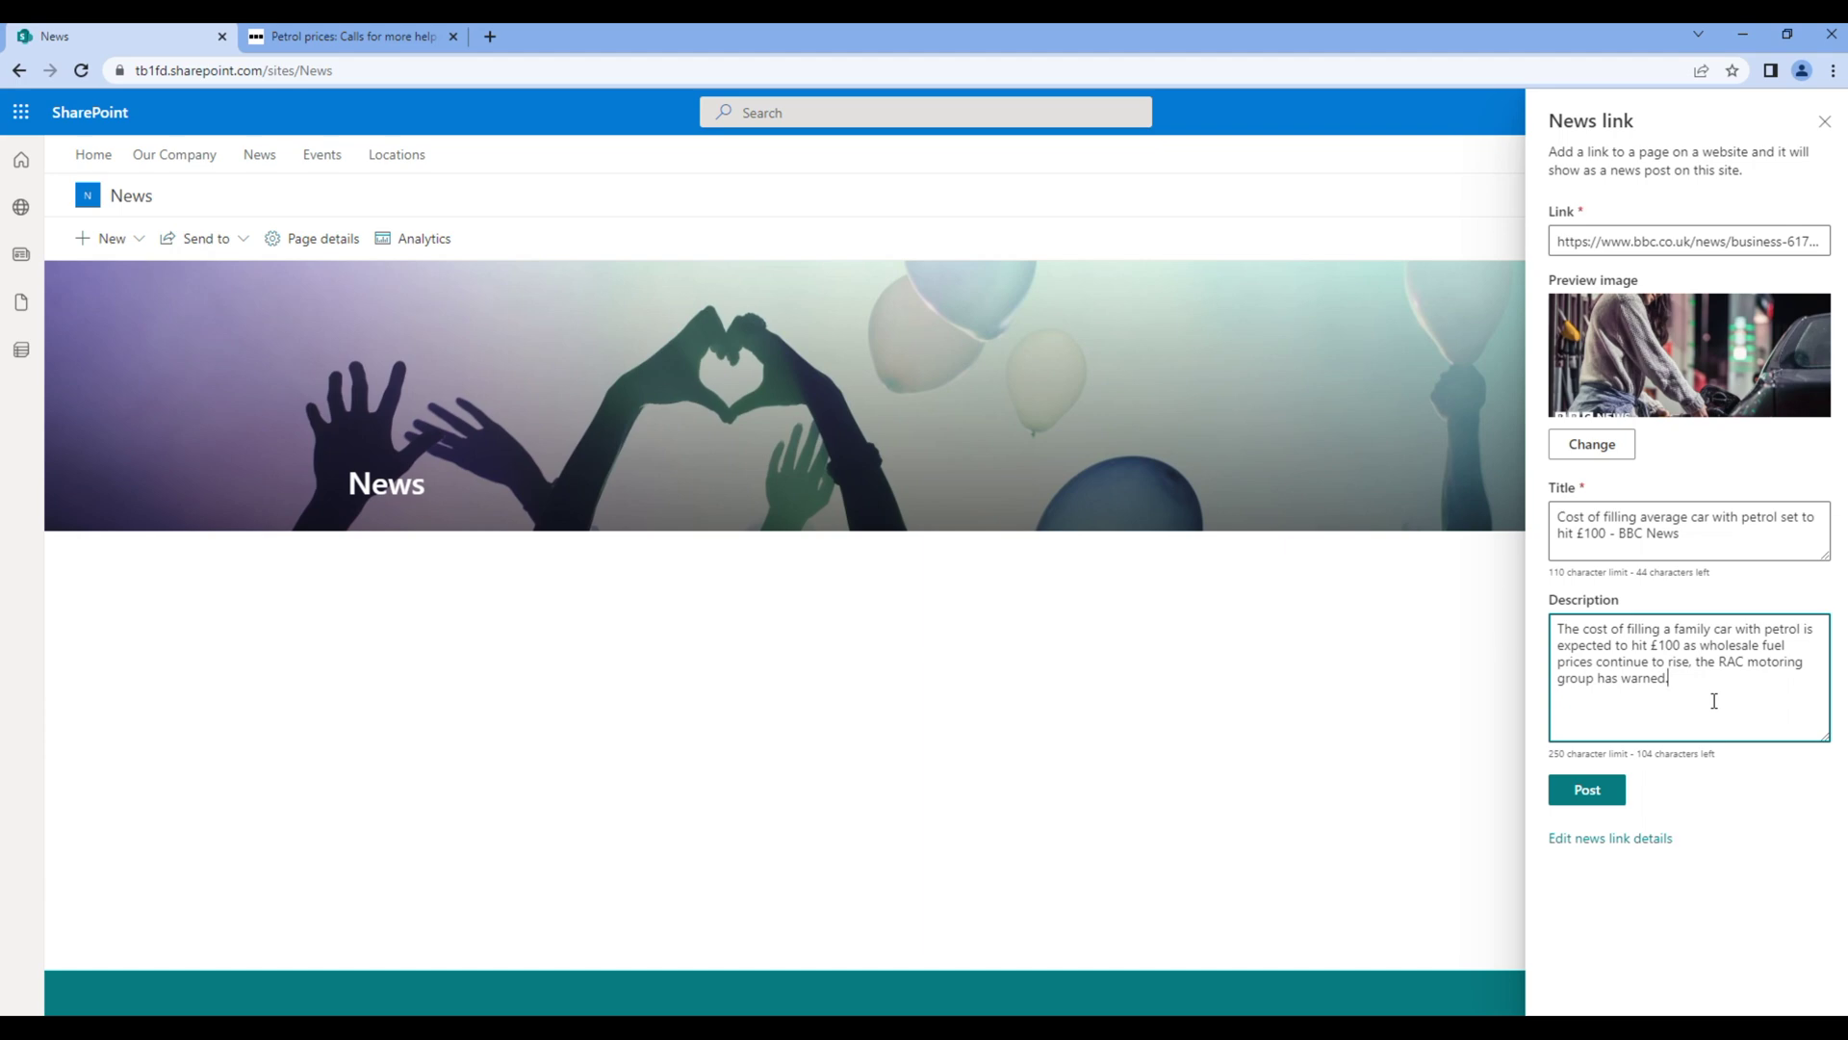
{"action": "left_click", "coordinate": [1584, 790]}
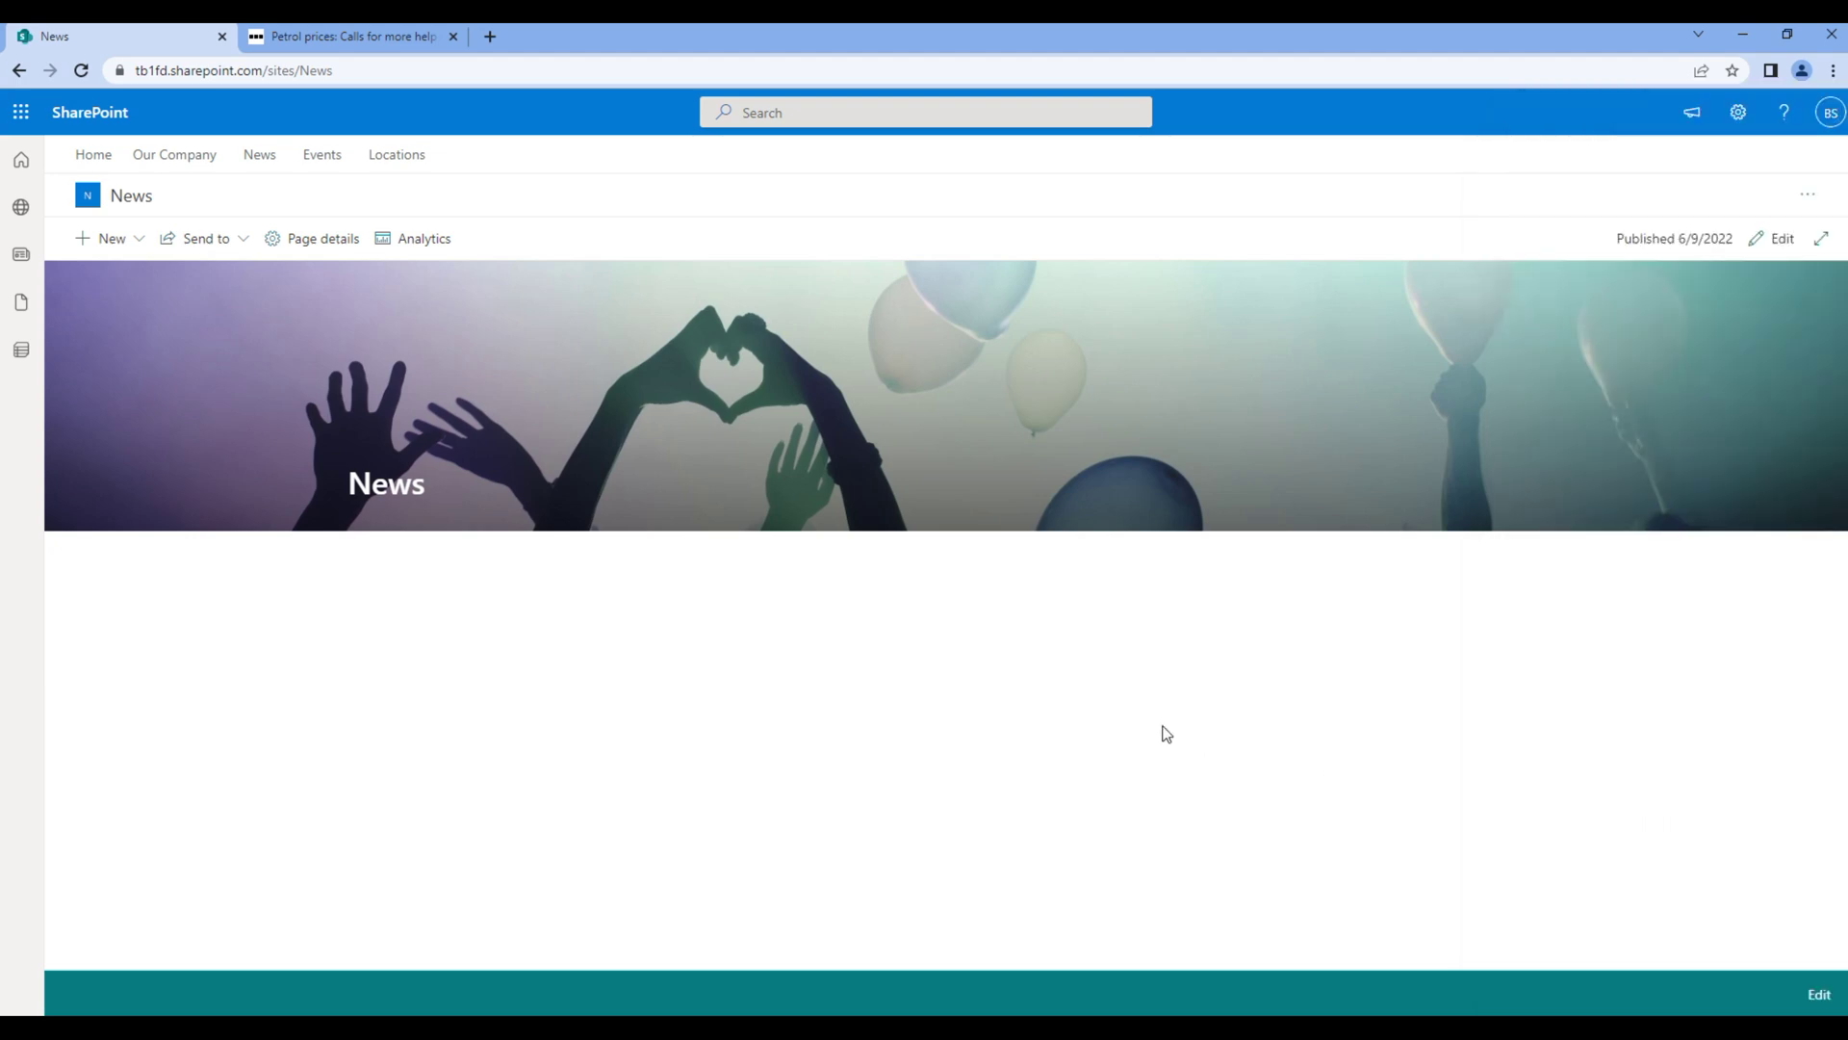
Step: Create and publish a Visual-template news post titled 'News 1'
{"action": "left_click", "coordinate": [112, 239]}
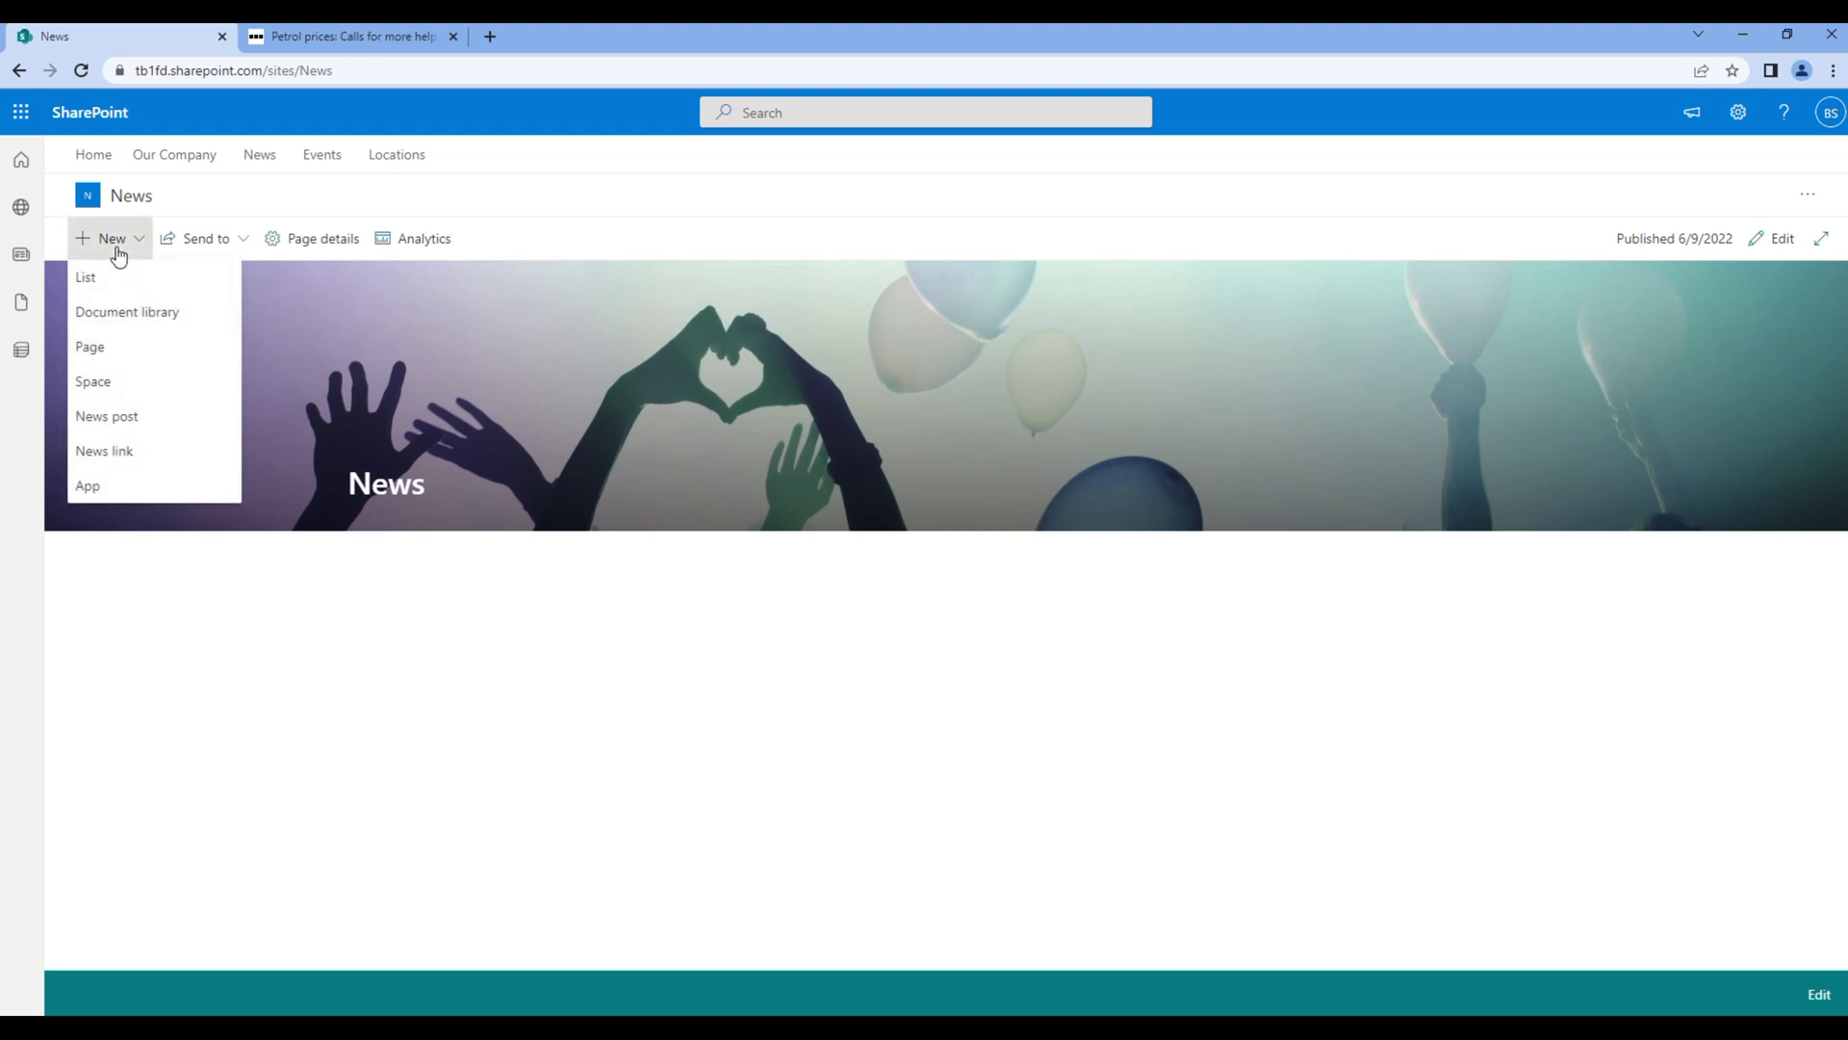
{"action": "left_click", "coordinate": [132, 415]}
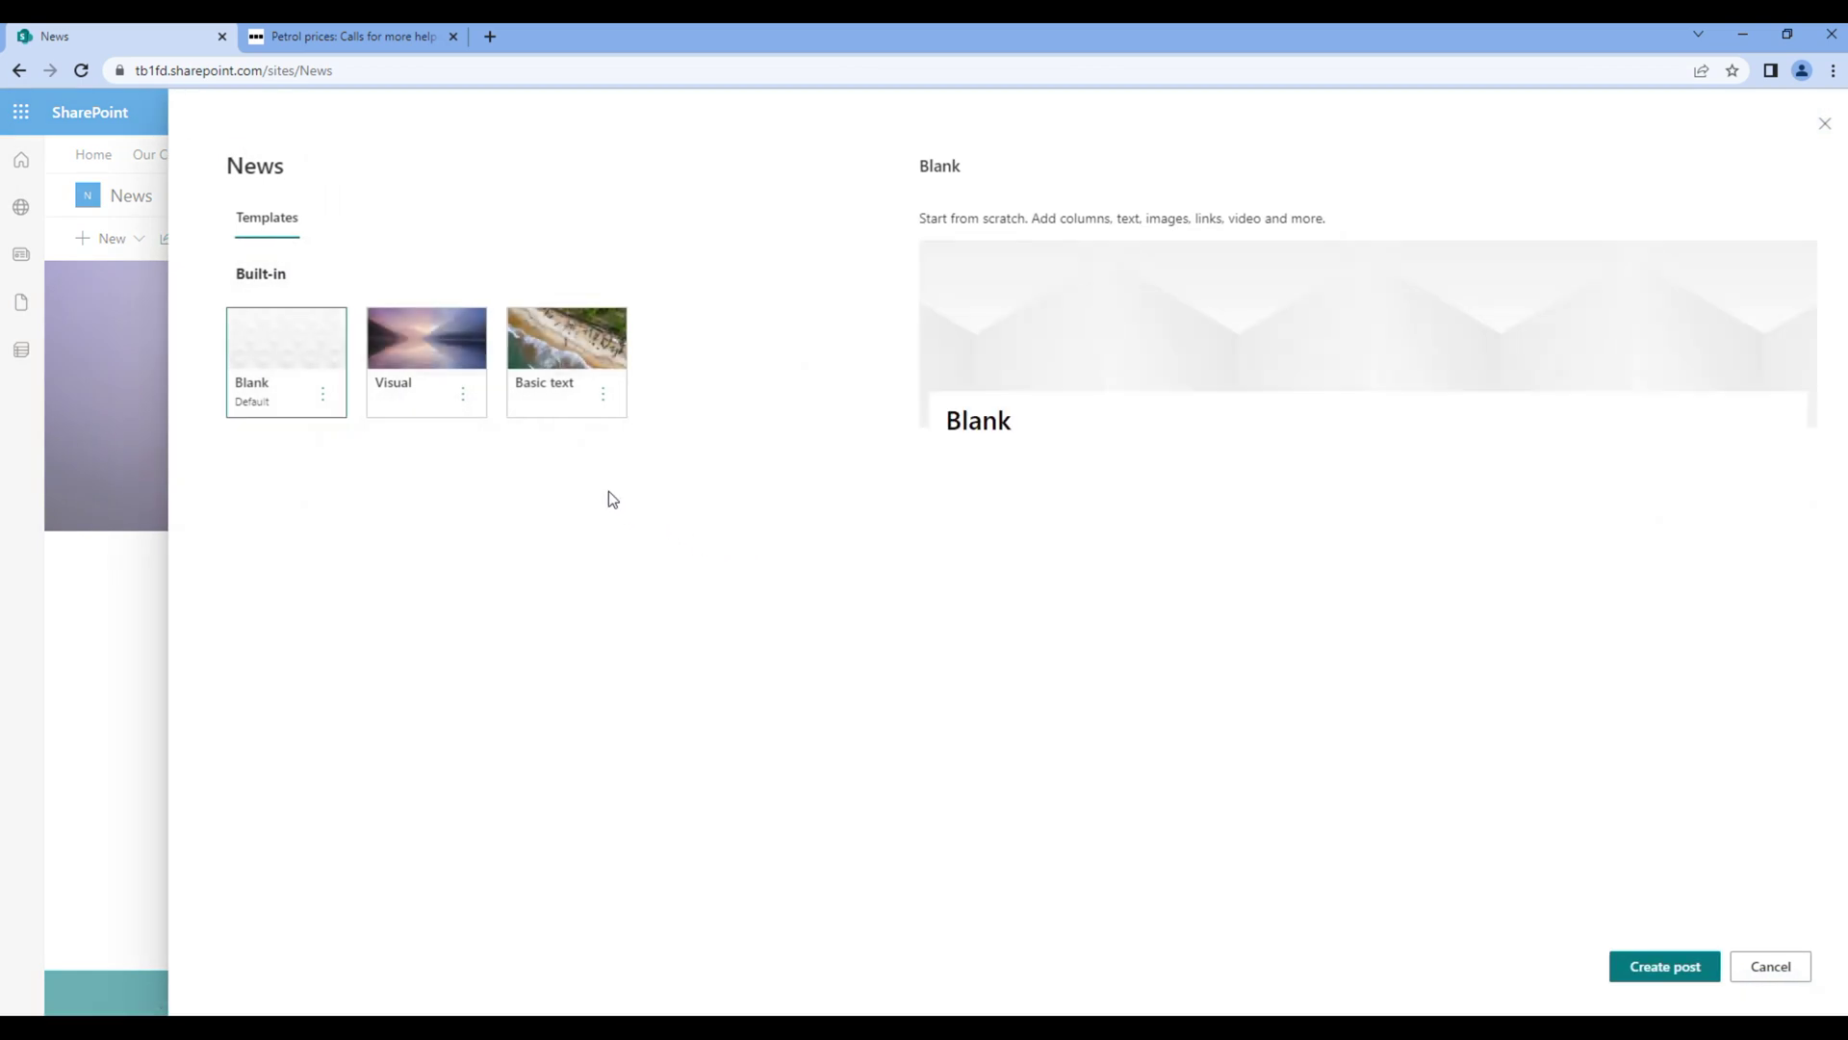
{"action": "left_click", "coordinate": [432, 360]}
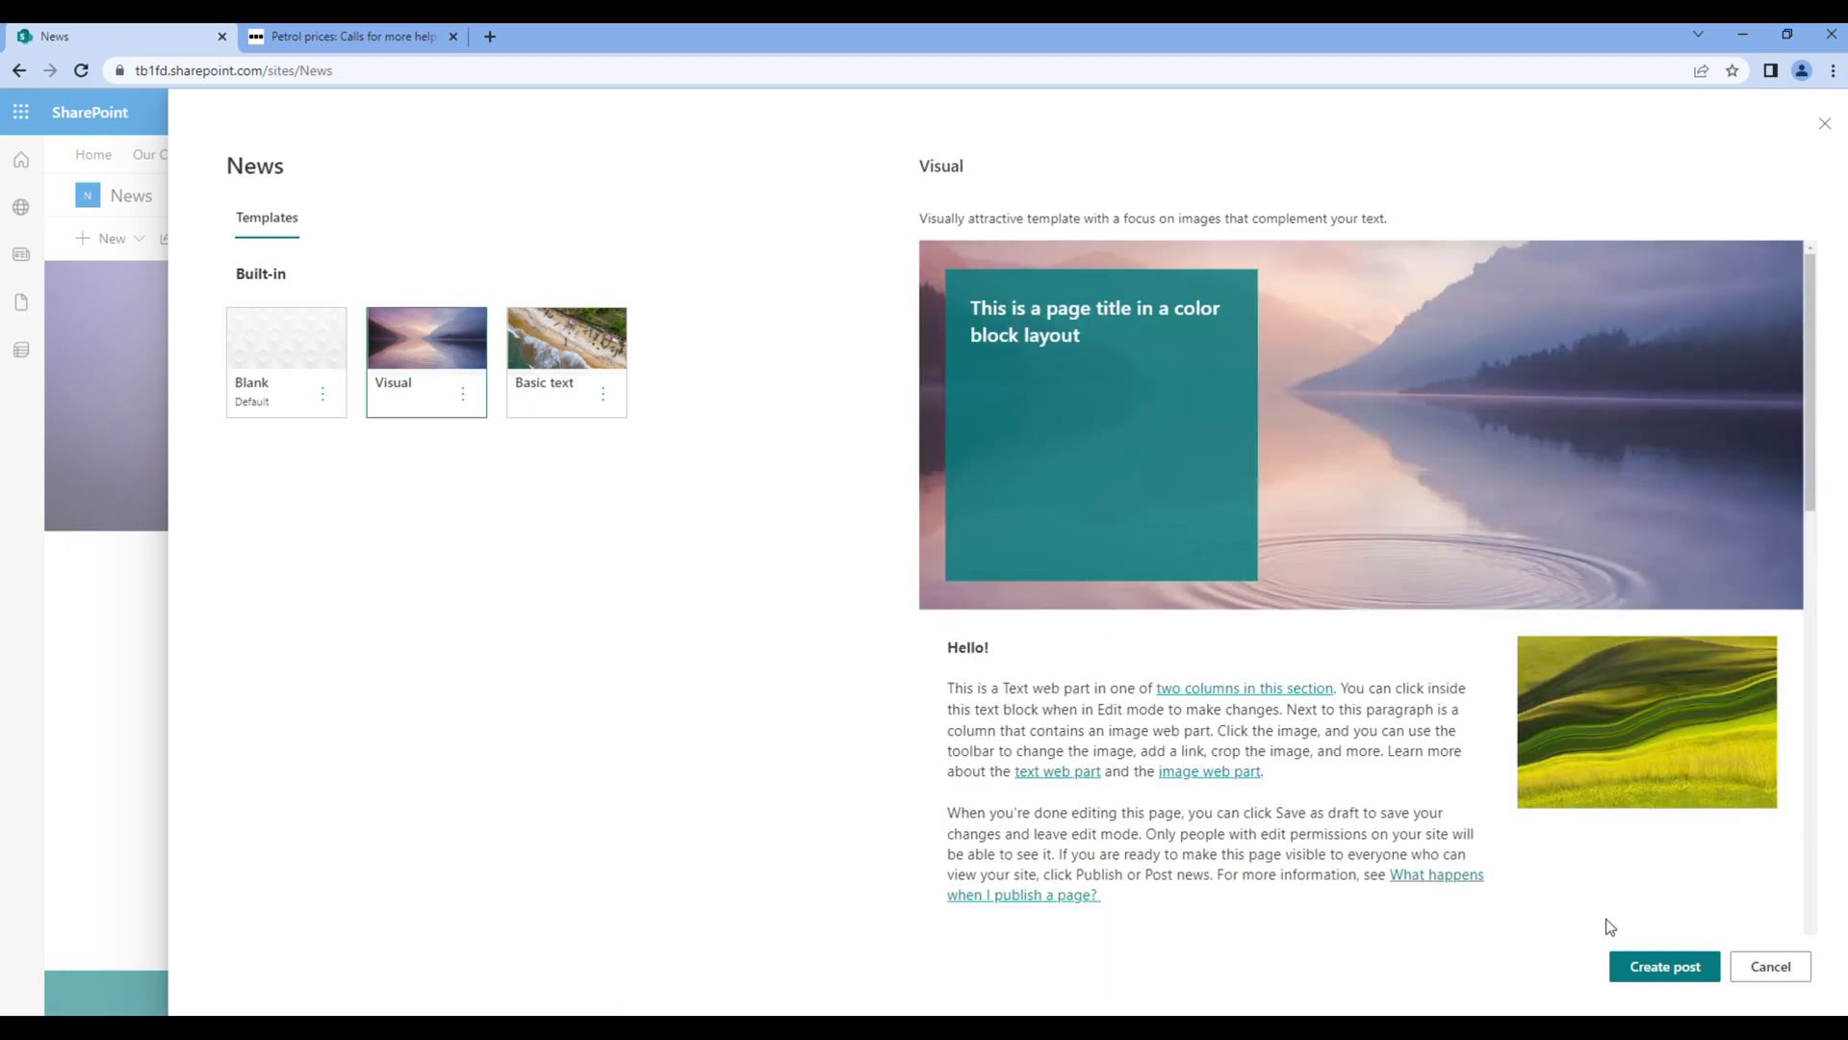
{"action": "left_click", "coordinate": [1666, 963]}
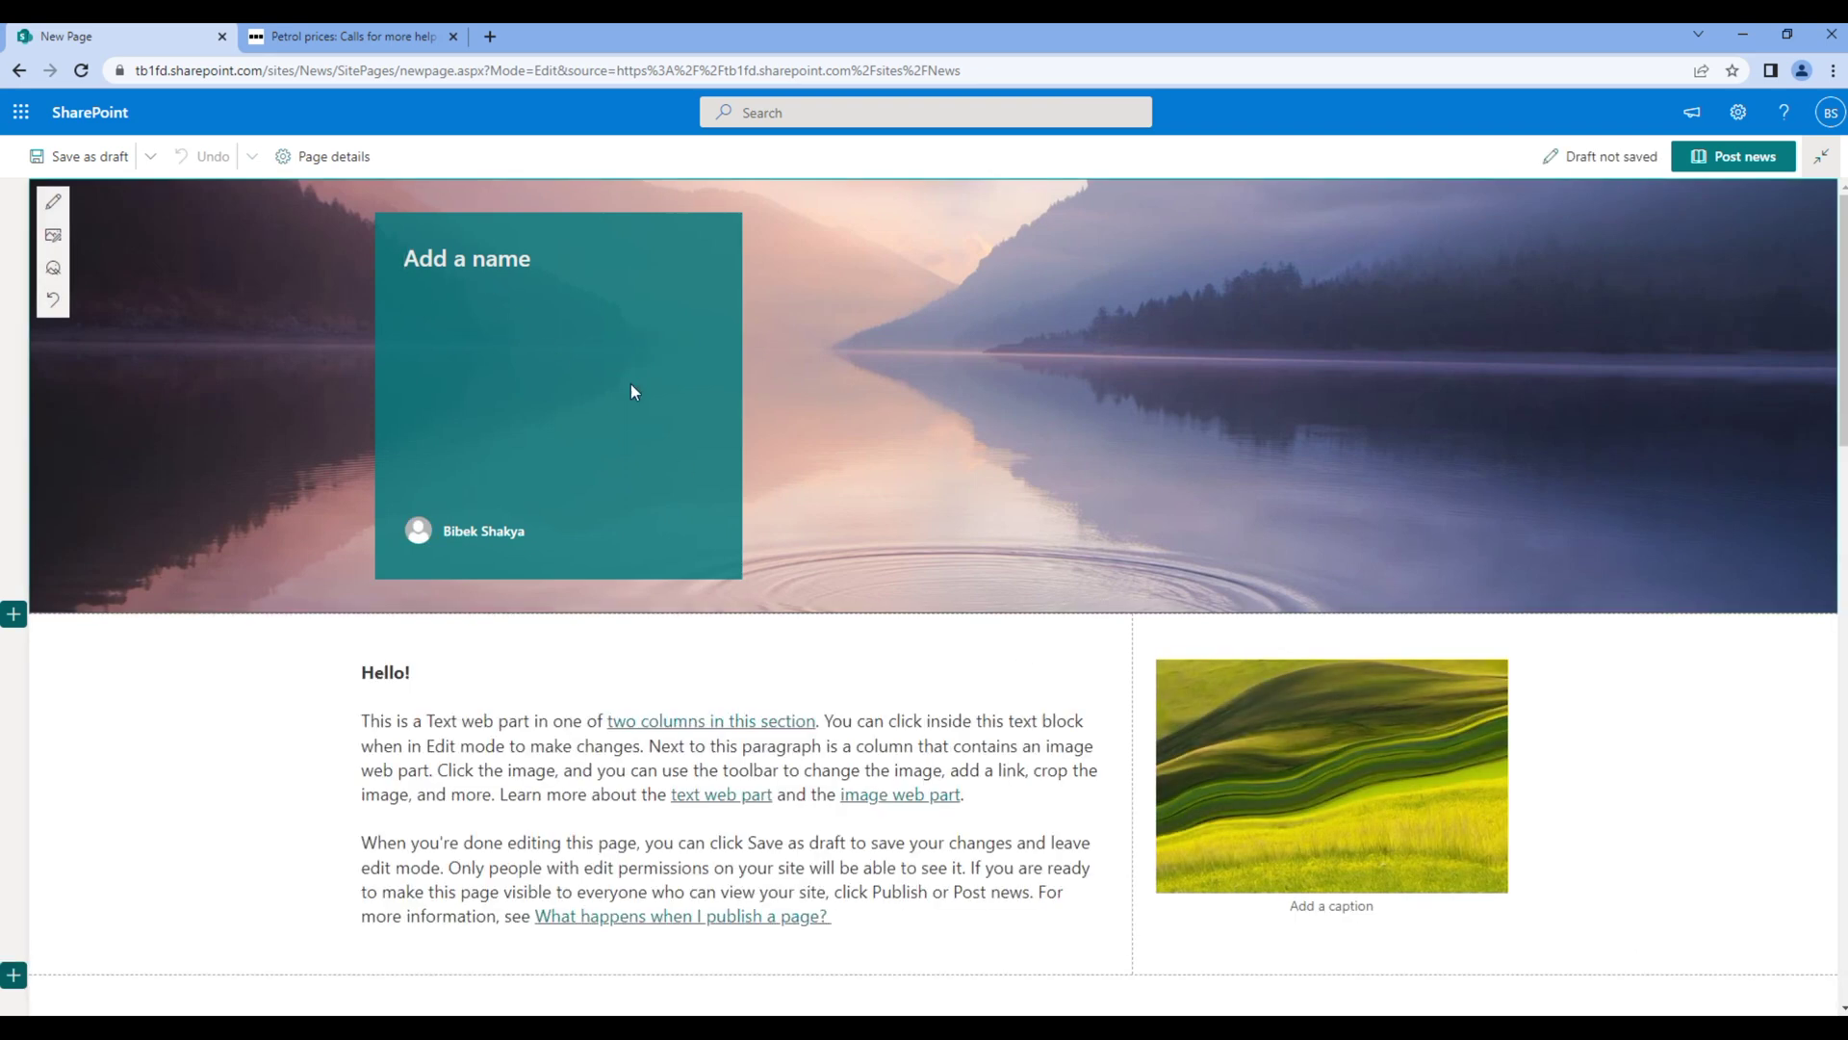
{"action": "type", "text": "News 1"}
{"action": "left_click", "coordinate": [1766, 160]}
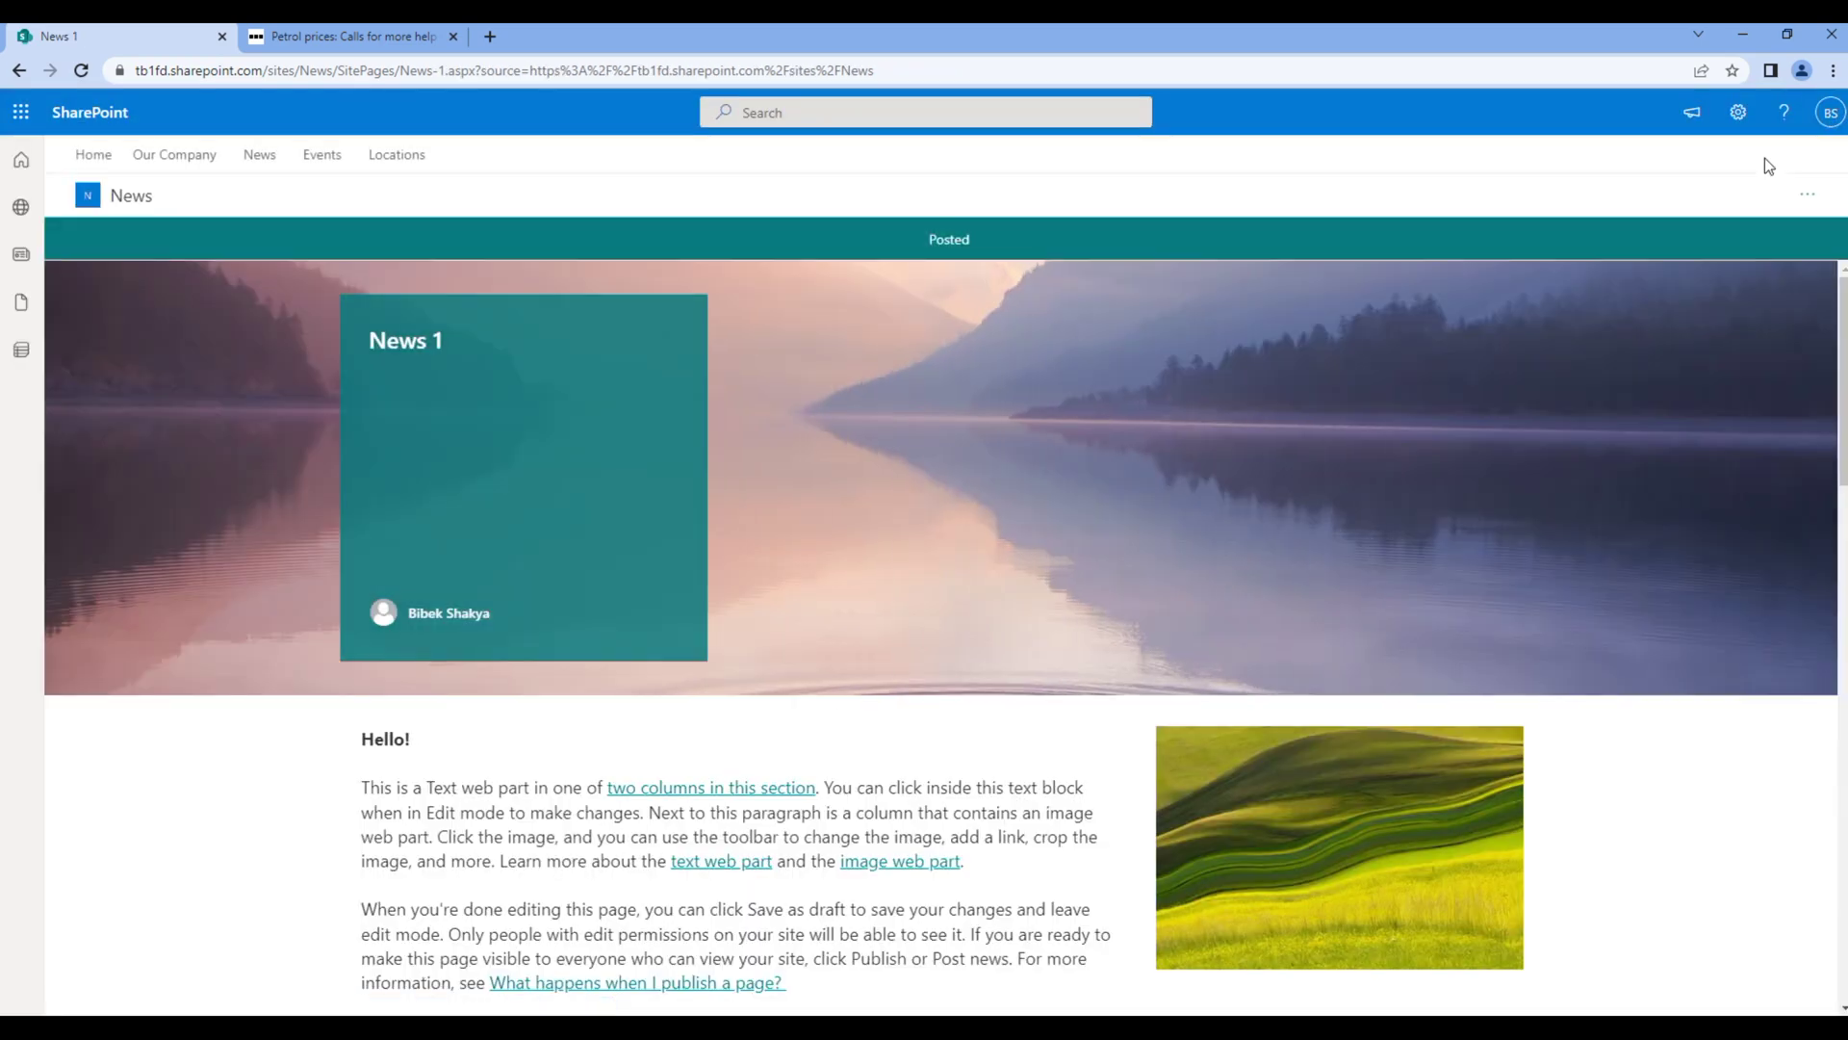
Step: Start a Basic text news post titled 'News 2' from the News site
{"action": "left_click", "coordinate": [259, 155]}
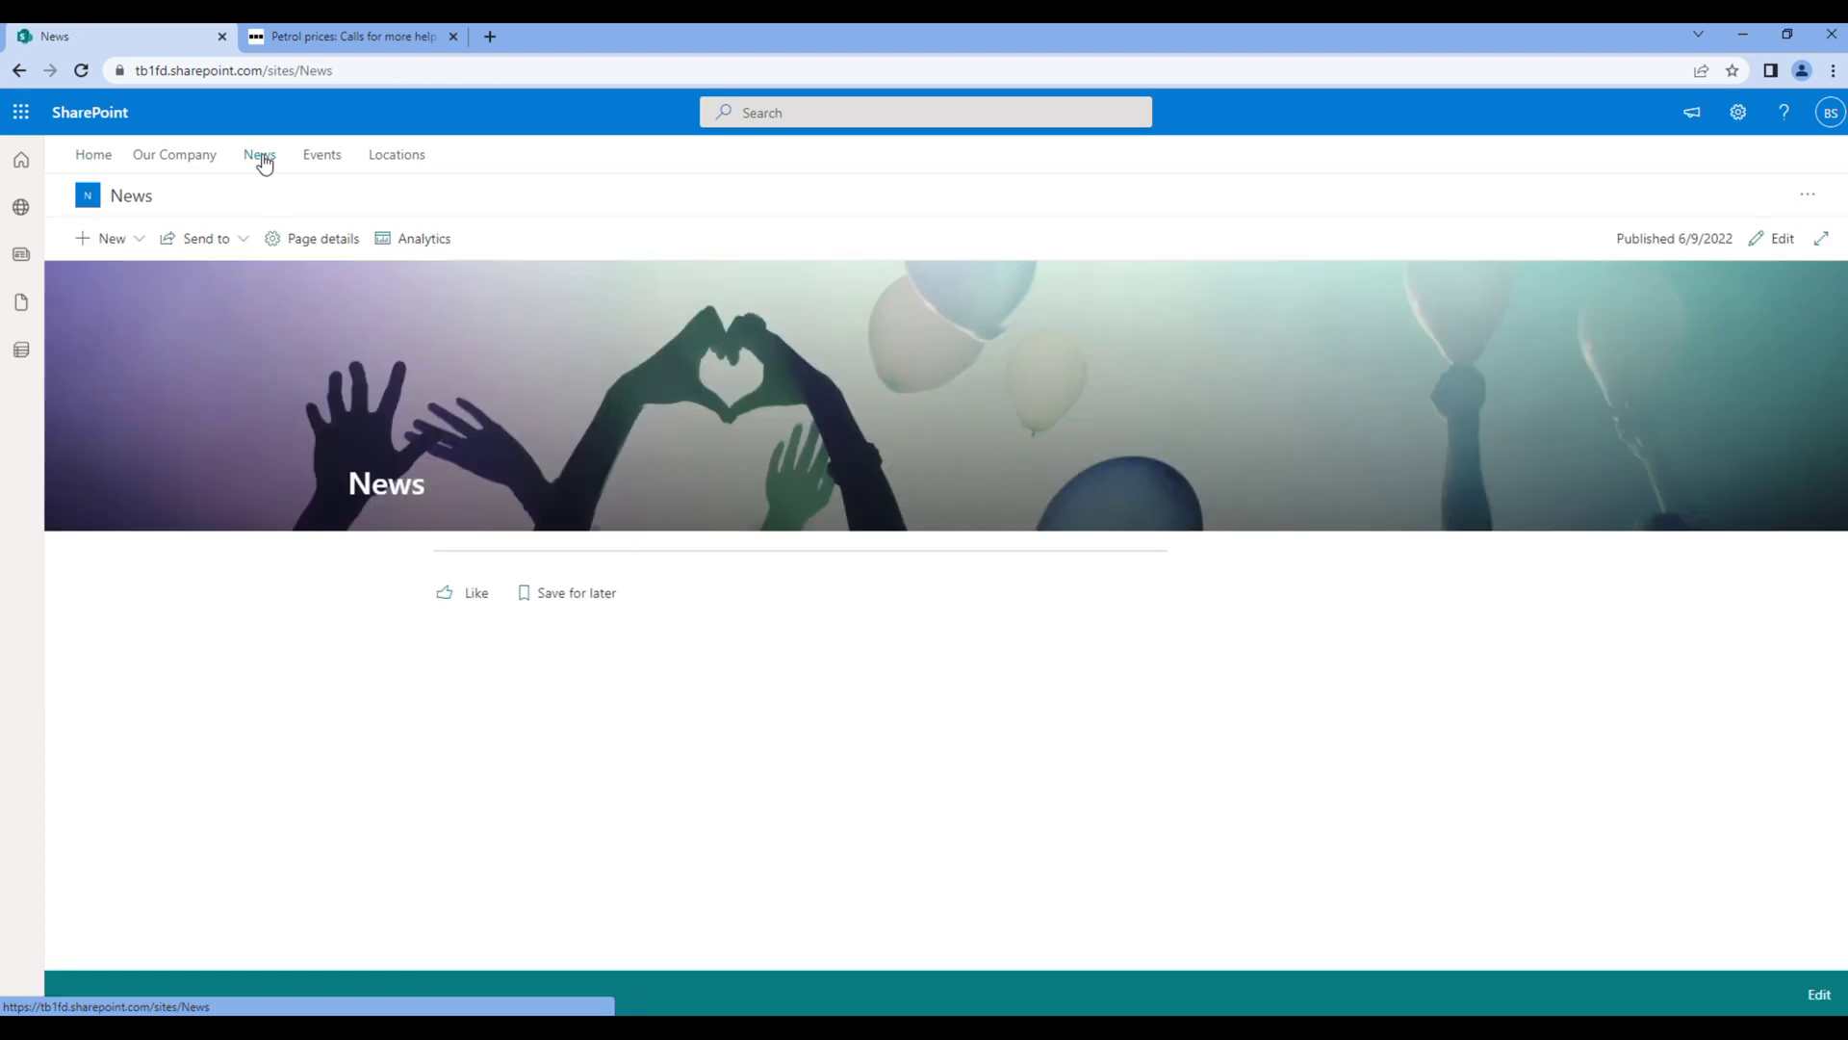
{"action": "left_click", "coordinate": [113, 238]}
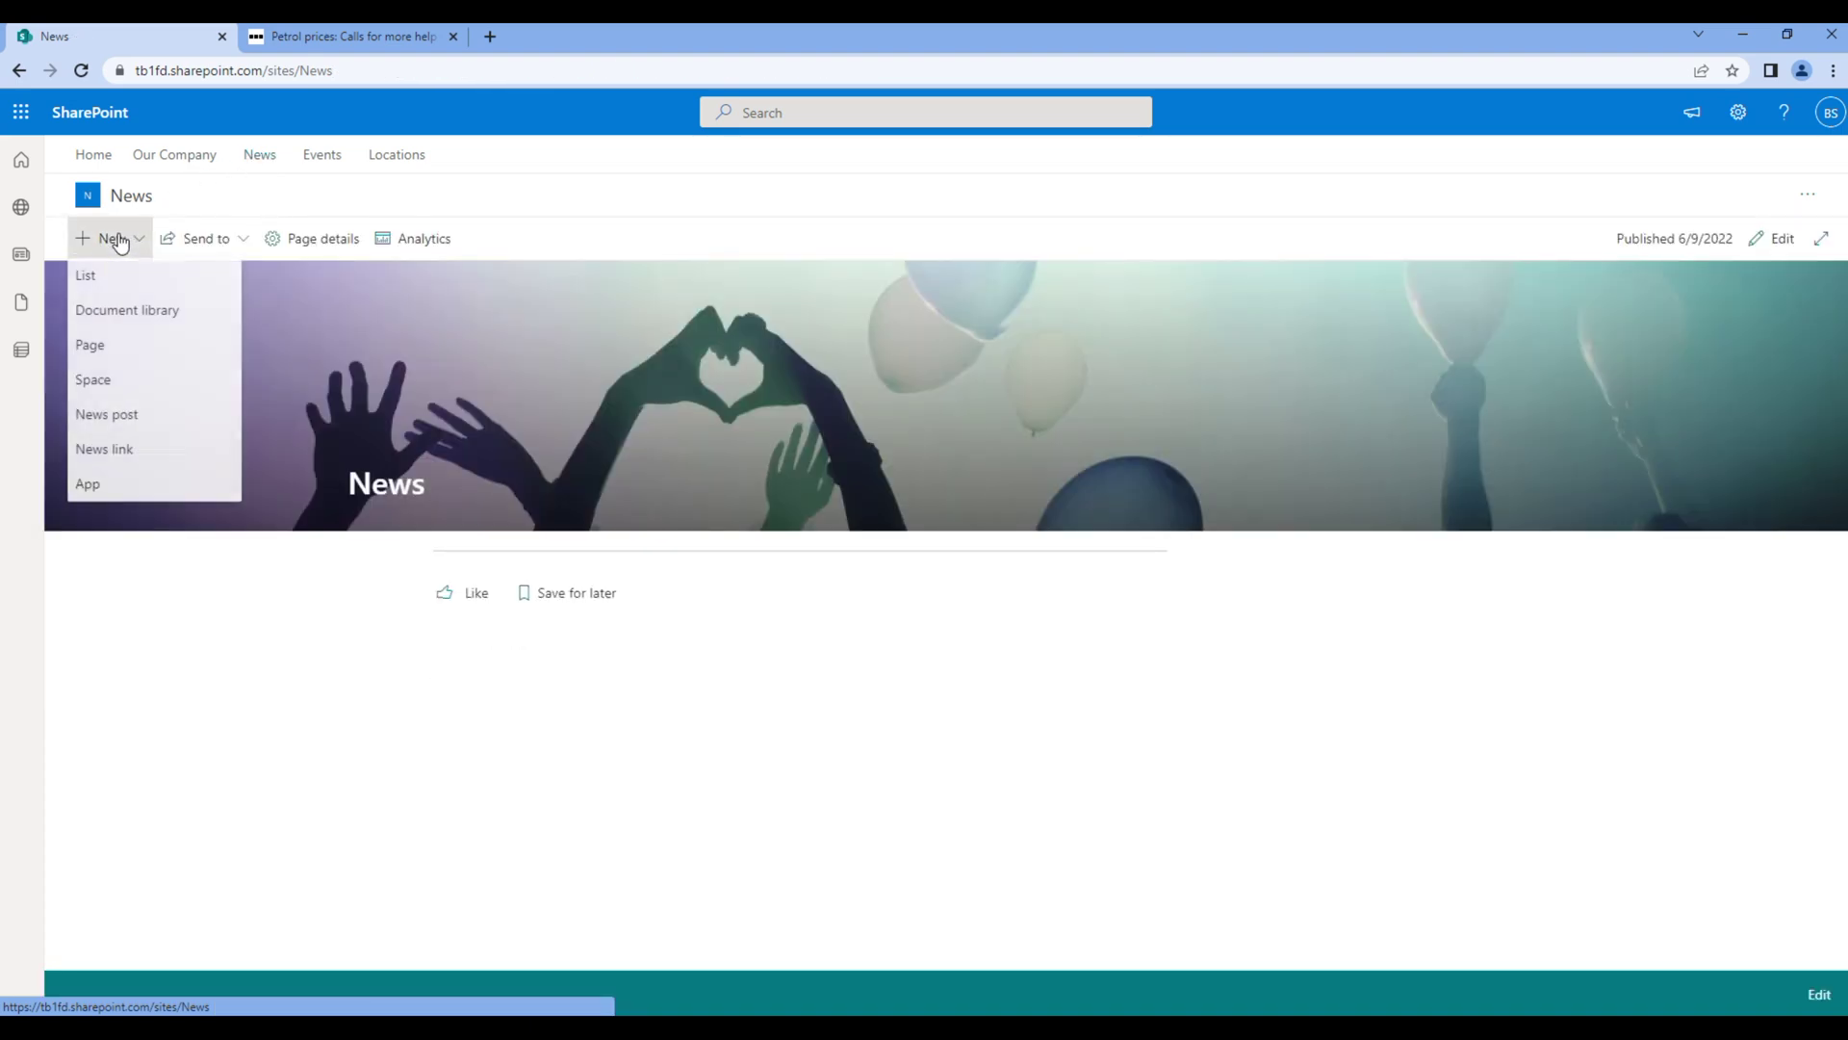
{"action": "left_click", "coordinate": [131, 418]}
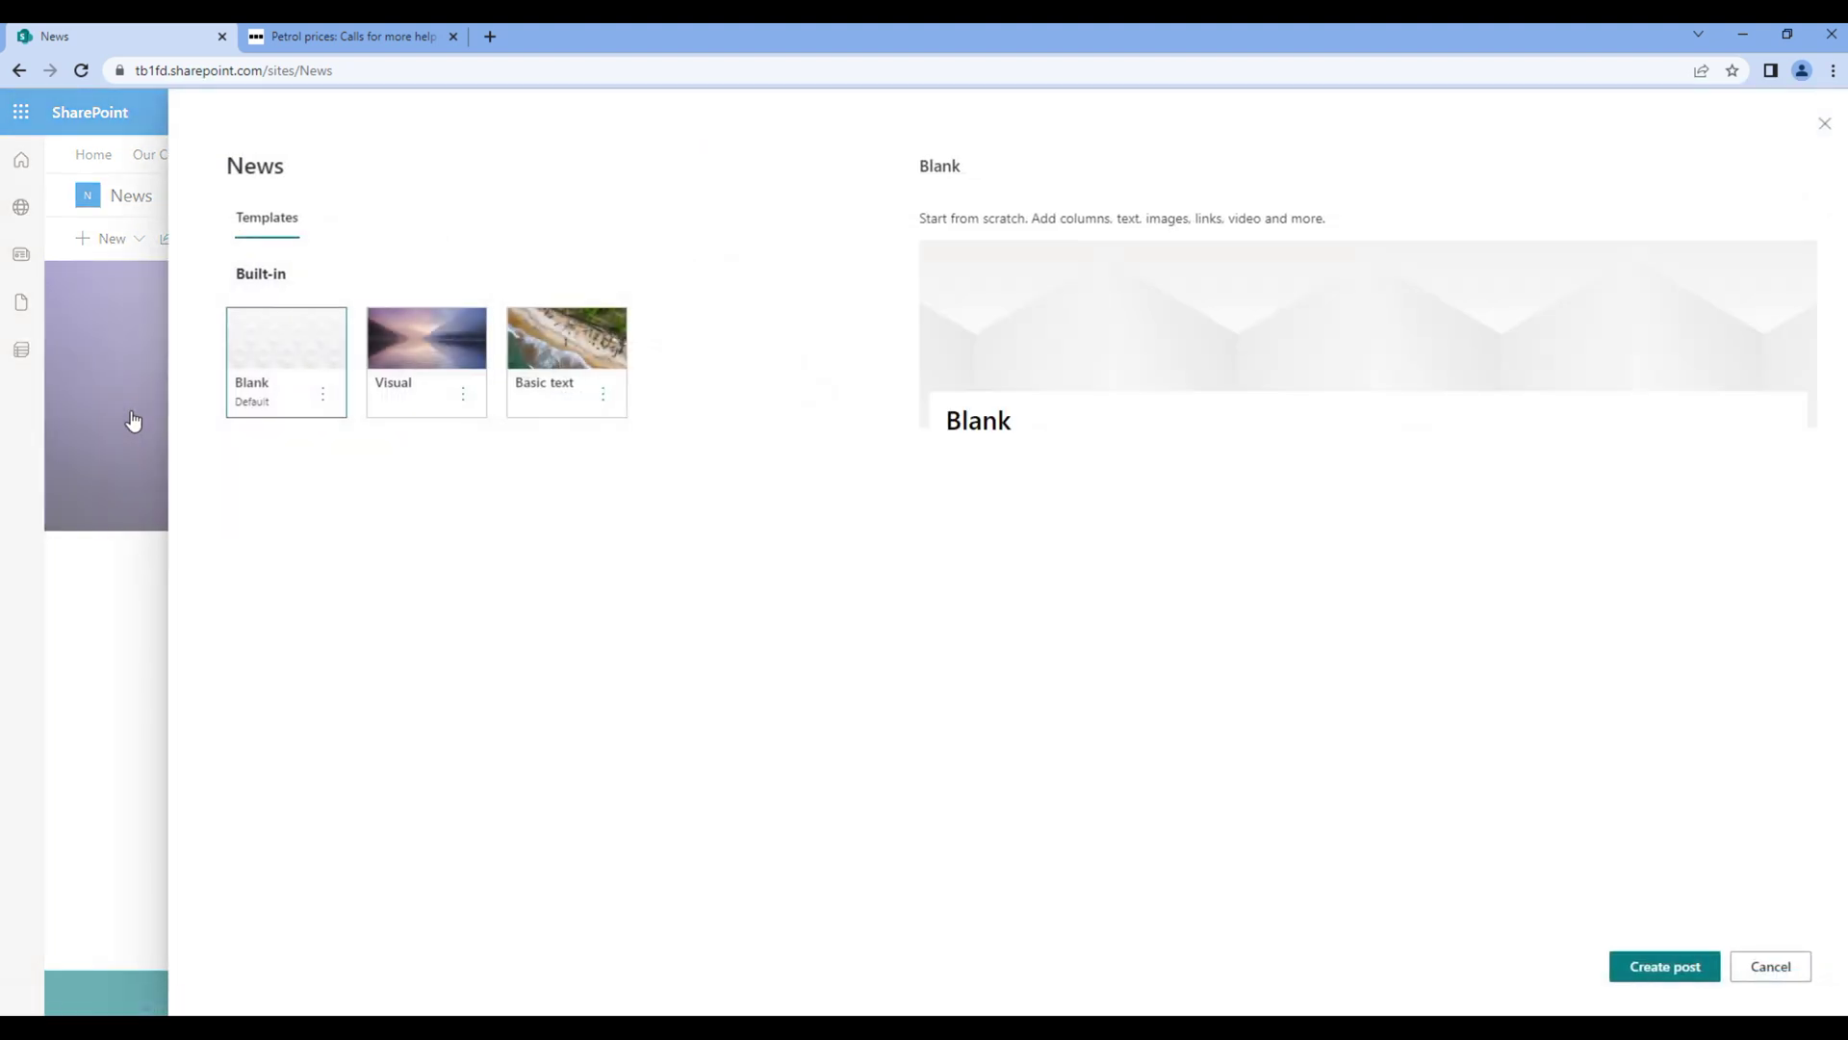
{"action": "left_click", "coordinate": [545, 348]}
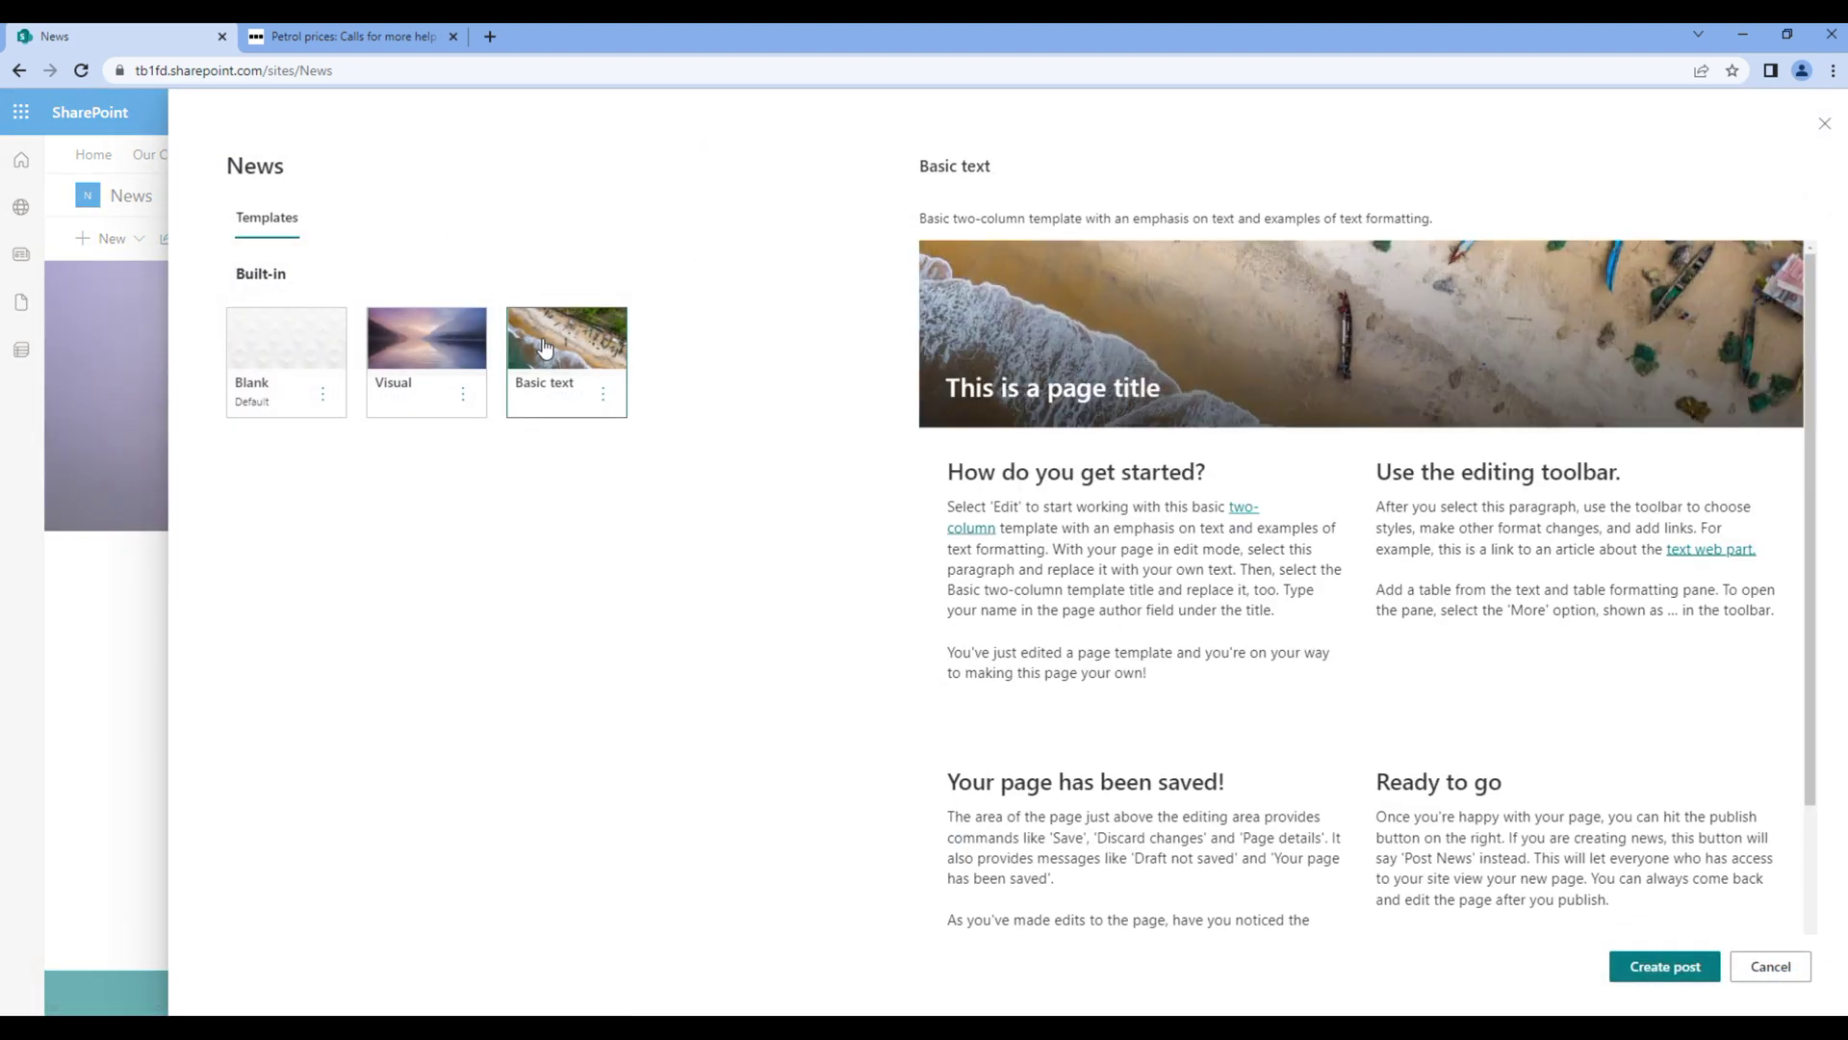
{"action": "left_click", "coordinate": [1675, 973]}
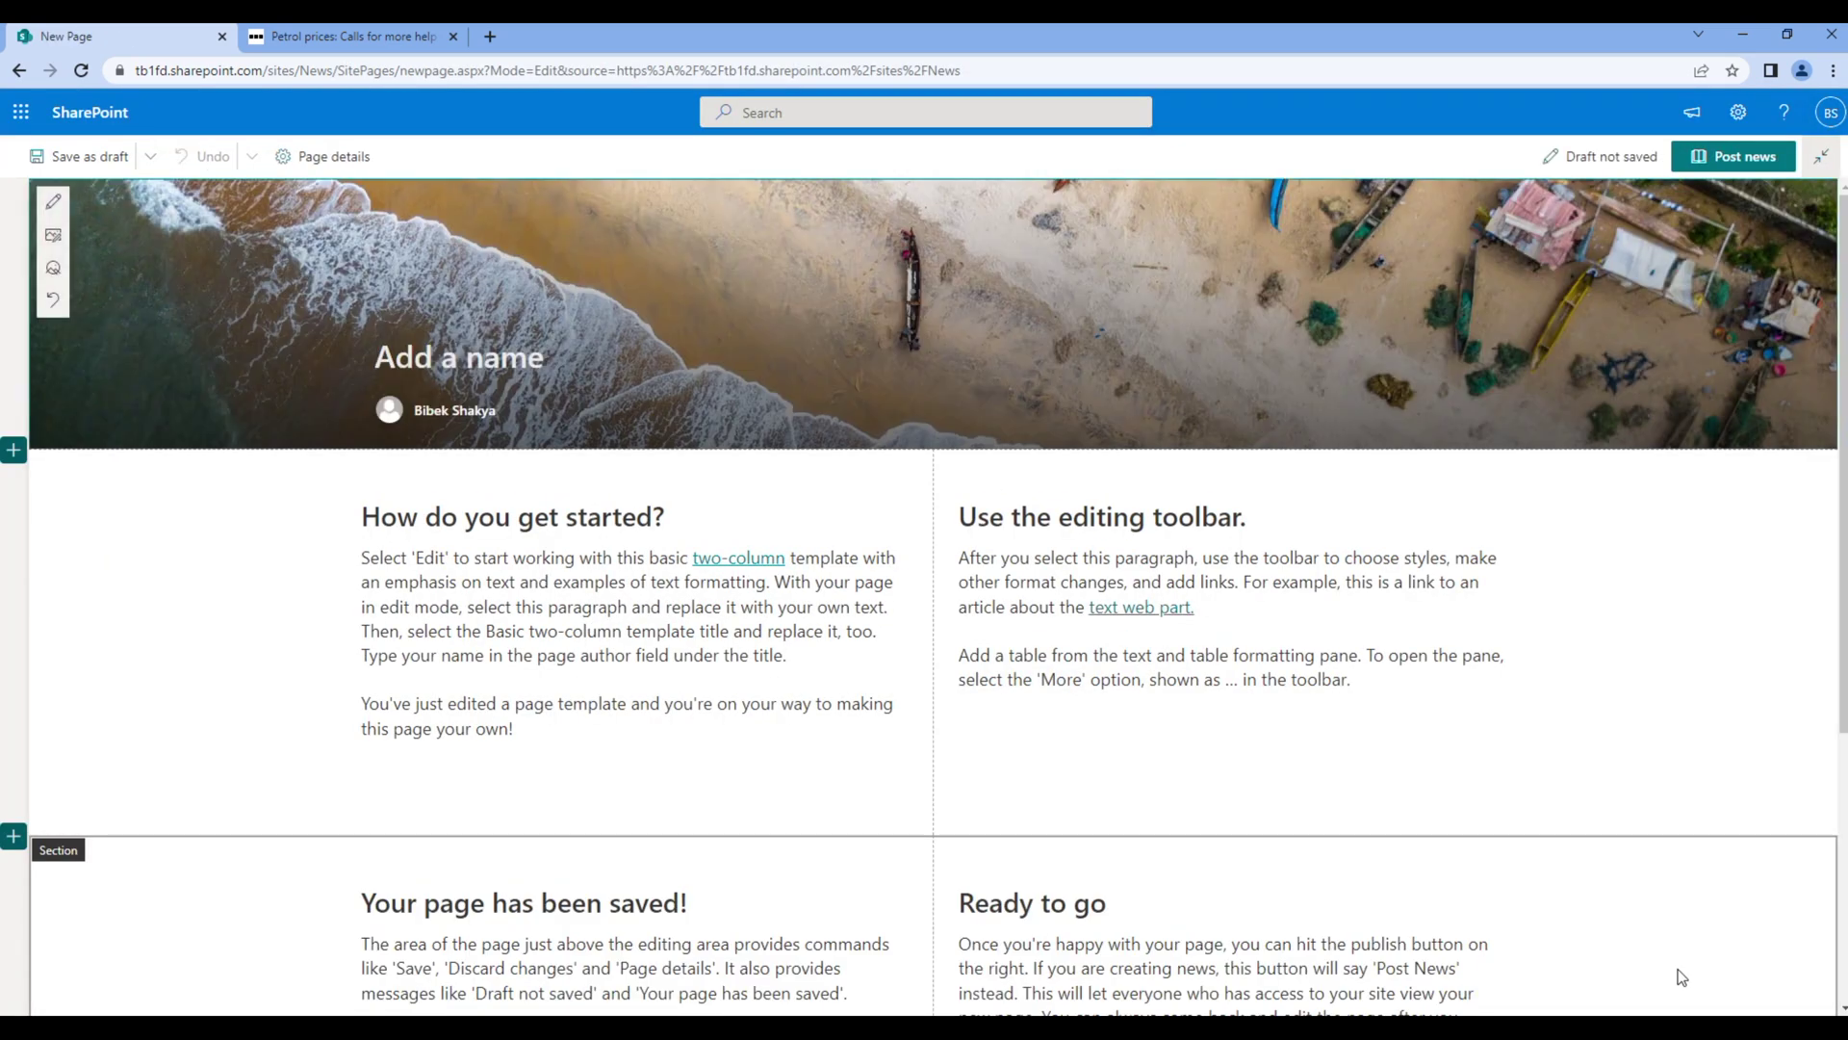
{"action": "type", "text": "News "}
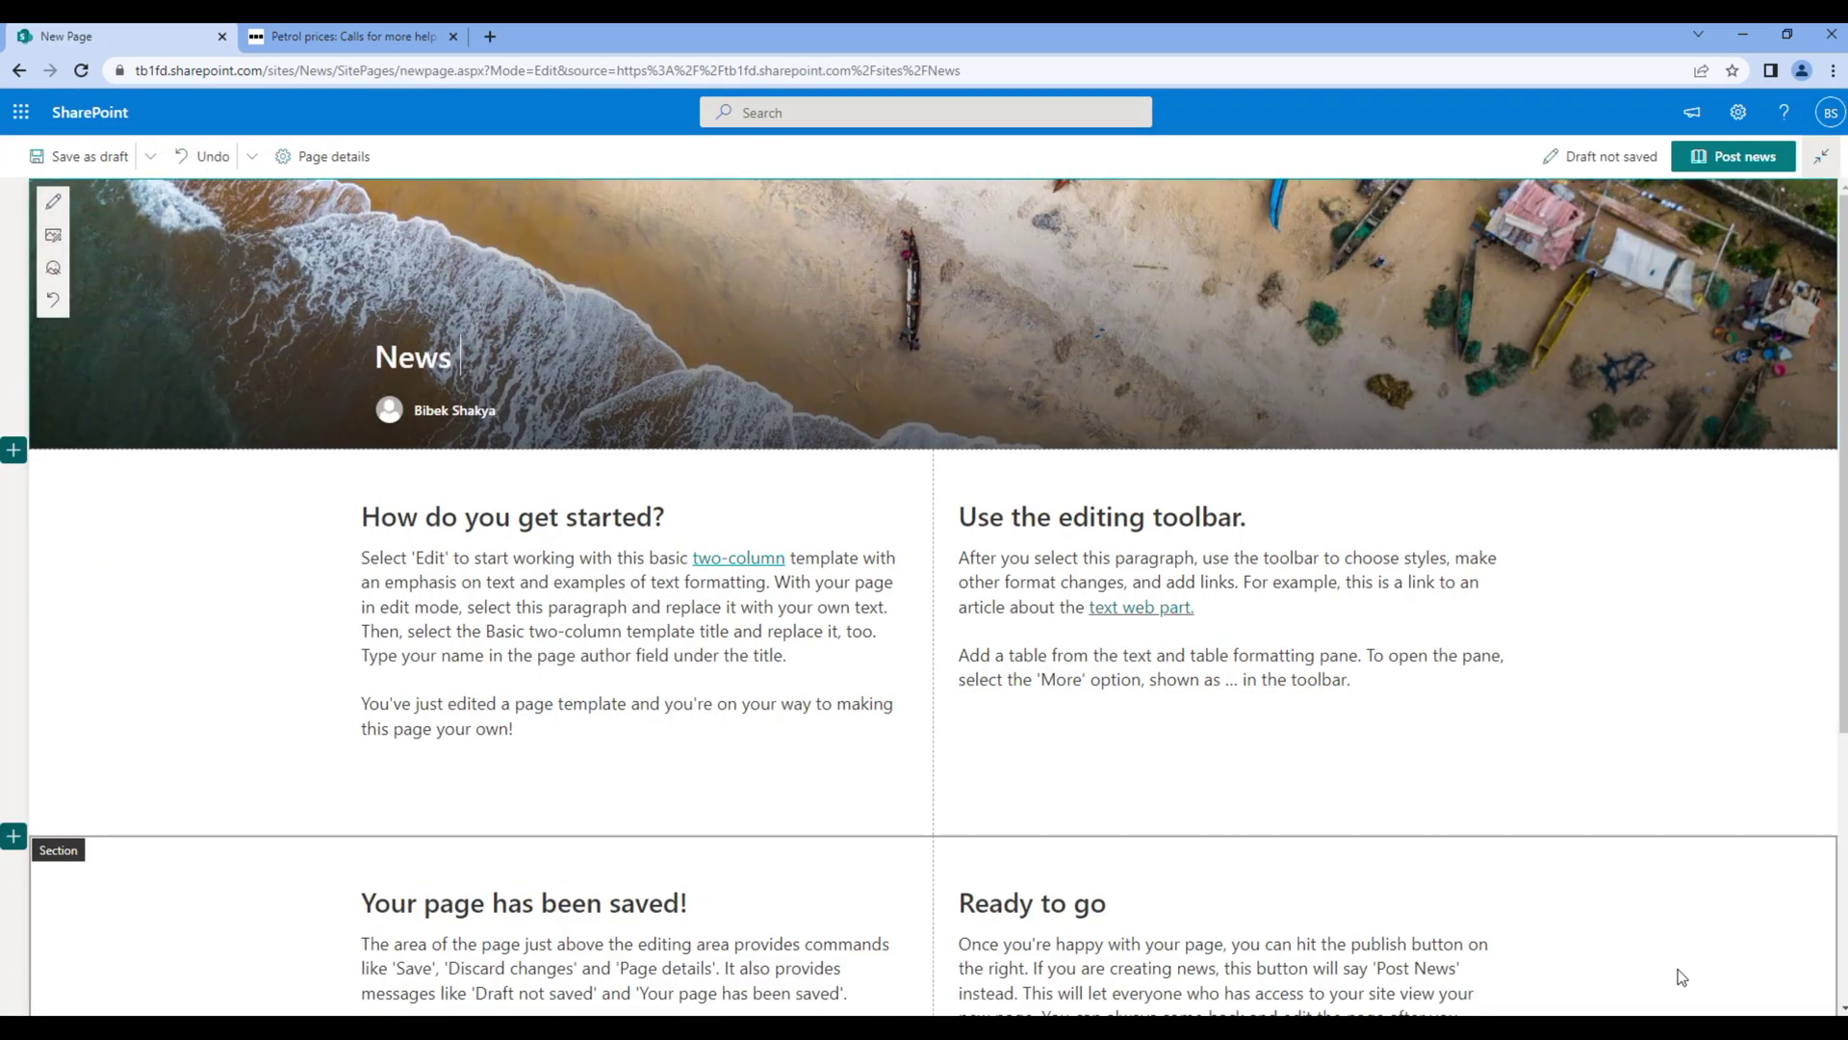
{"action": "type", "text": "2"}
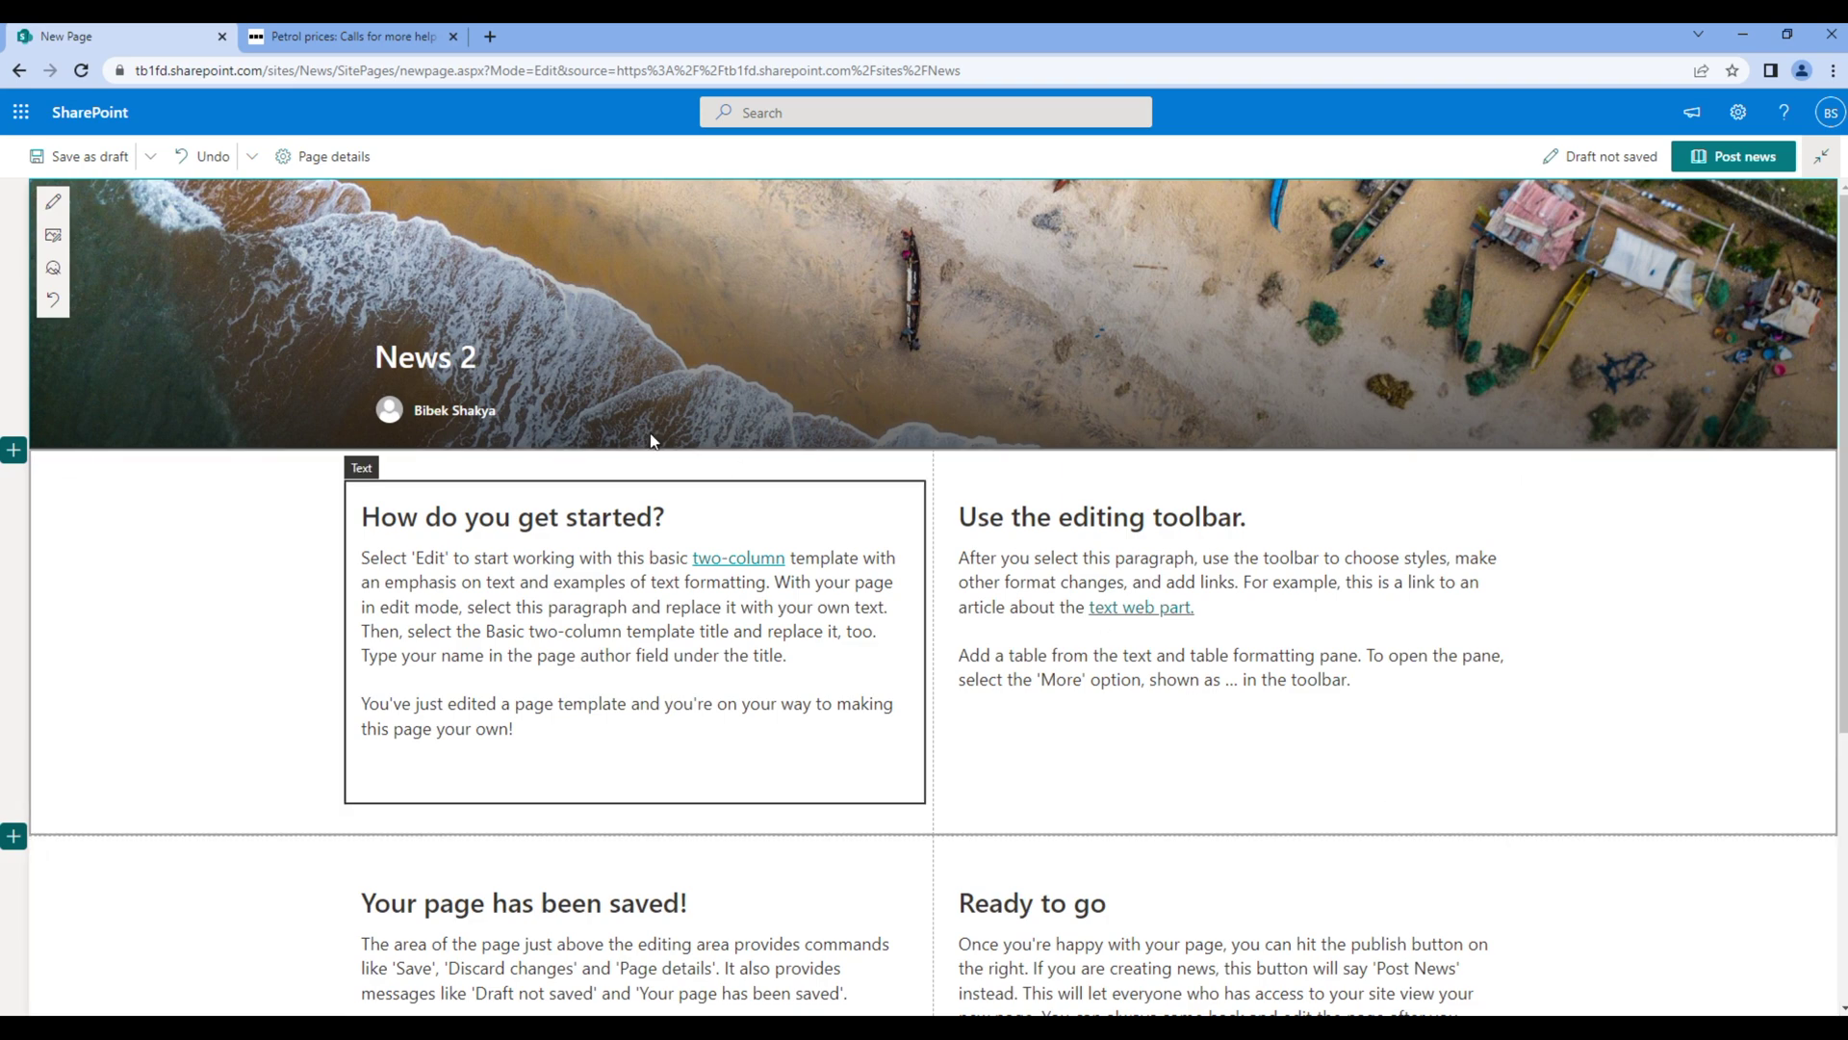
Step: Set the foggy Golden Gate Bridge stock photo as the header and publish News 2
{"action": "left_click", "coordinate": [53, 235]}
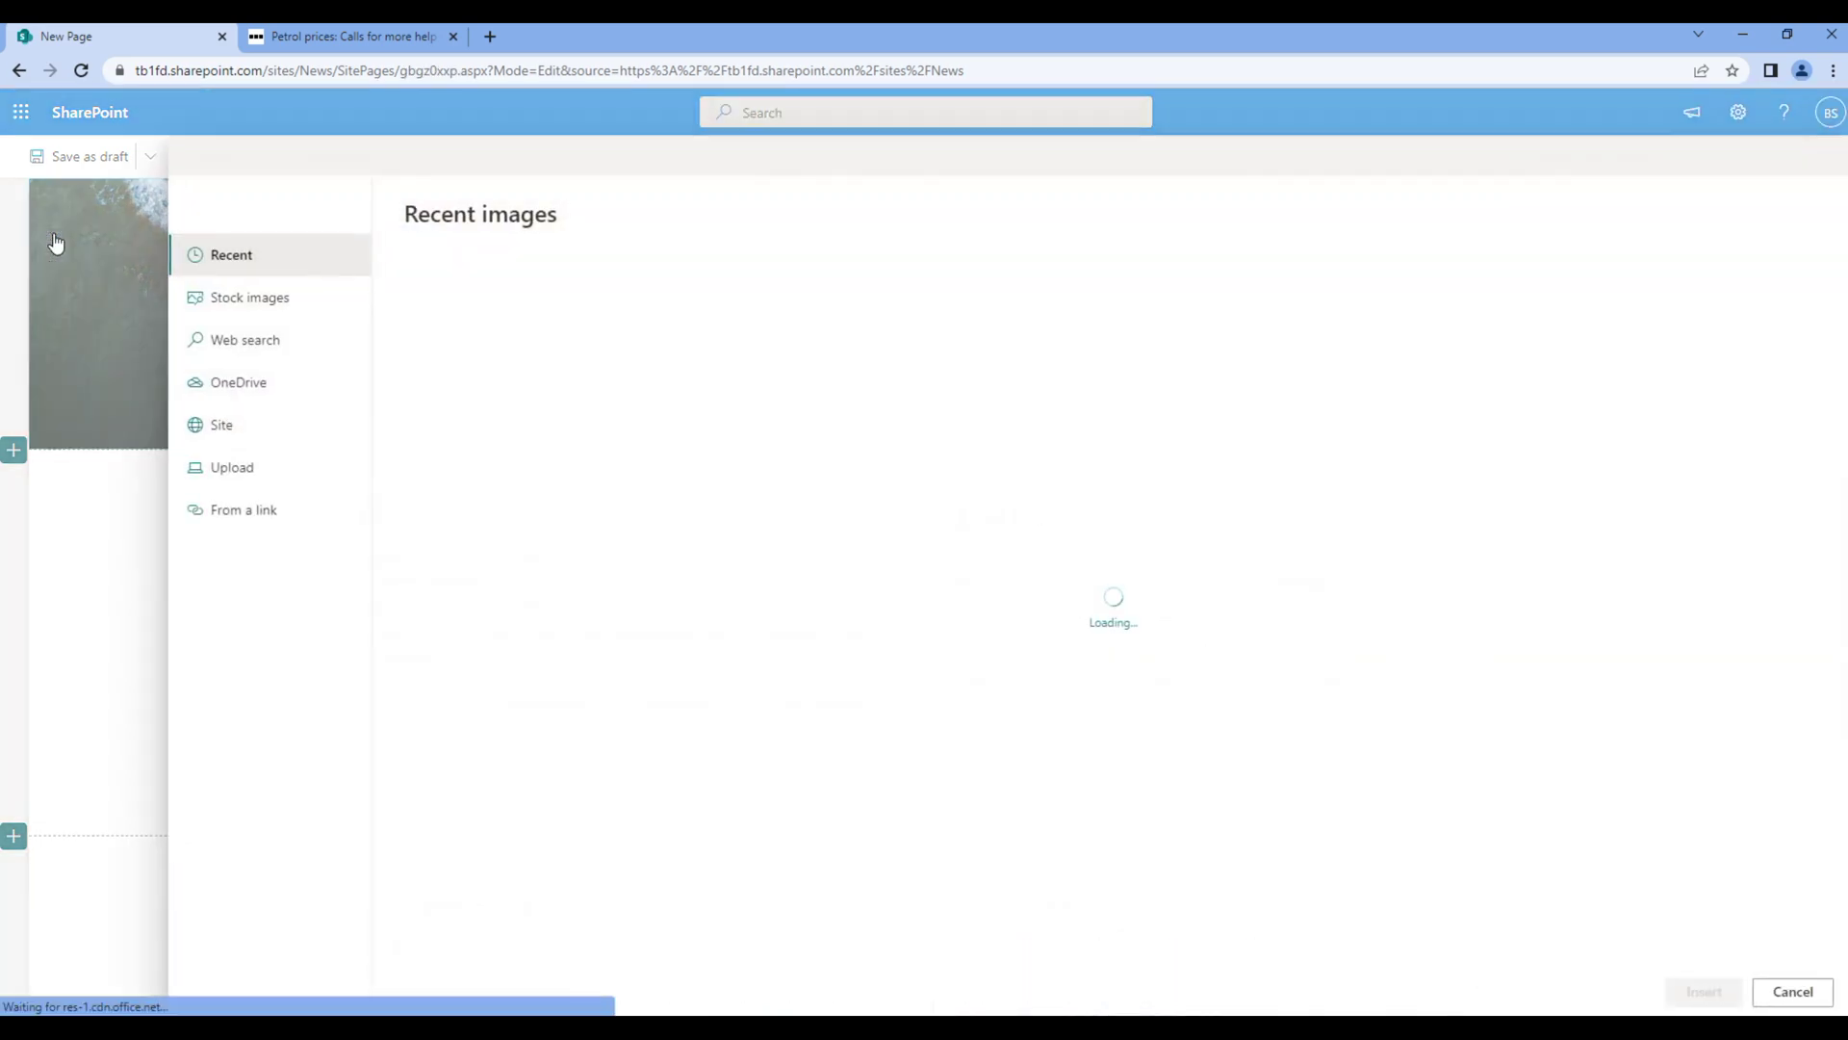
{"action": "left_click", "coordinate": [223, 300]}
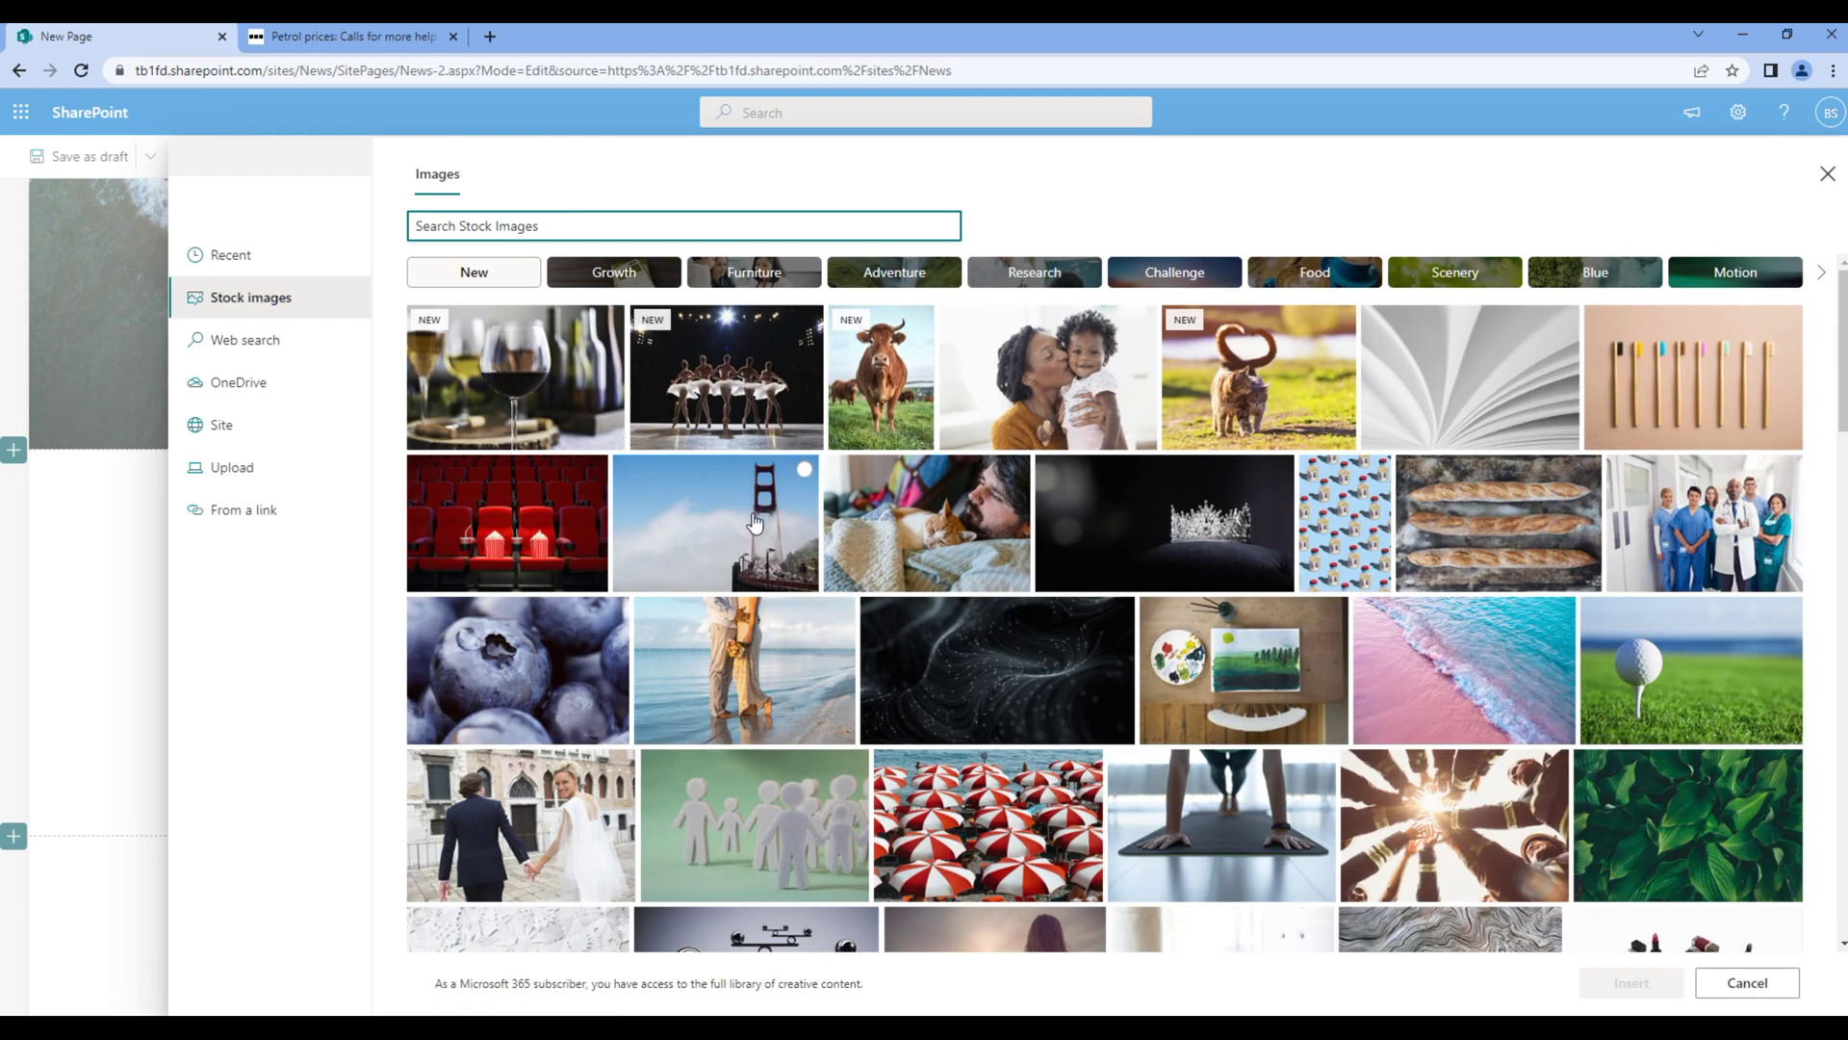
{"action": "left_click", "coordinate": [755, 523]}
{"action": "left_click", "coordinate": [1633, 982]}
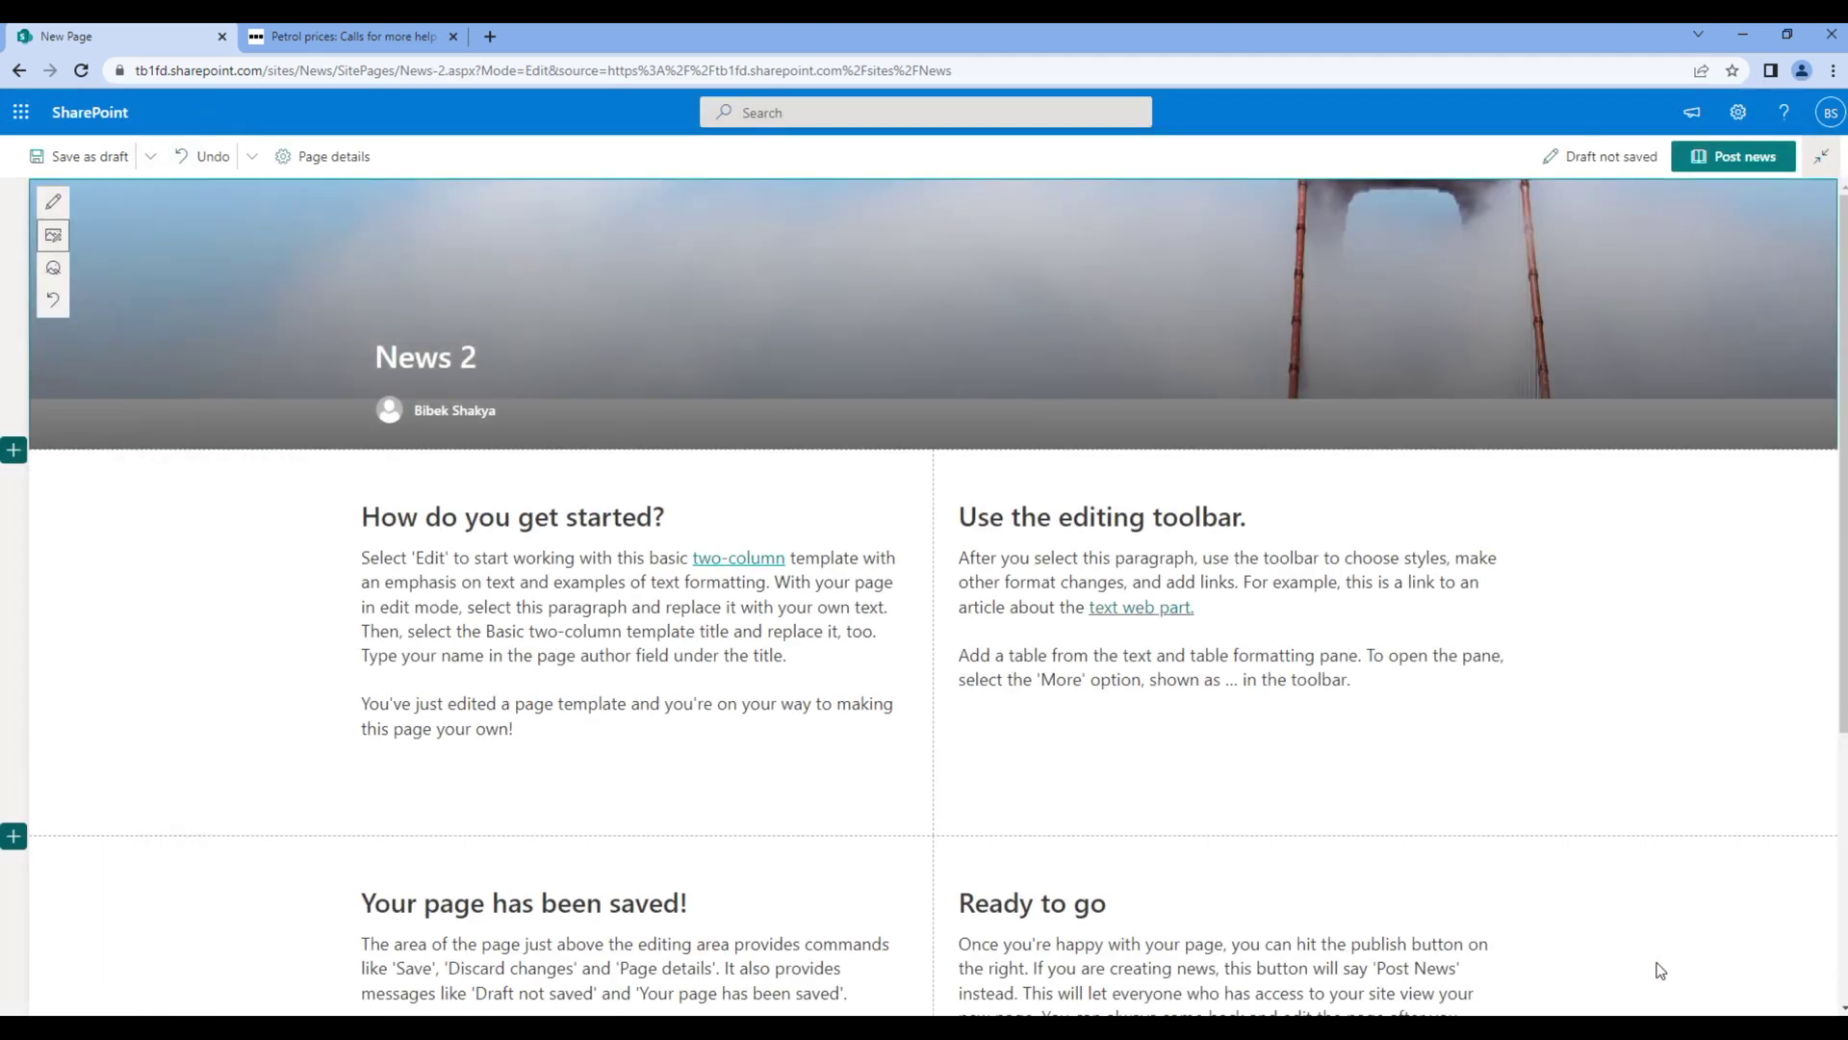
{"action": "left_click", "coordinate": [1735, 157]}
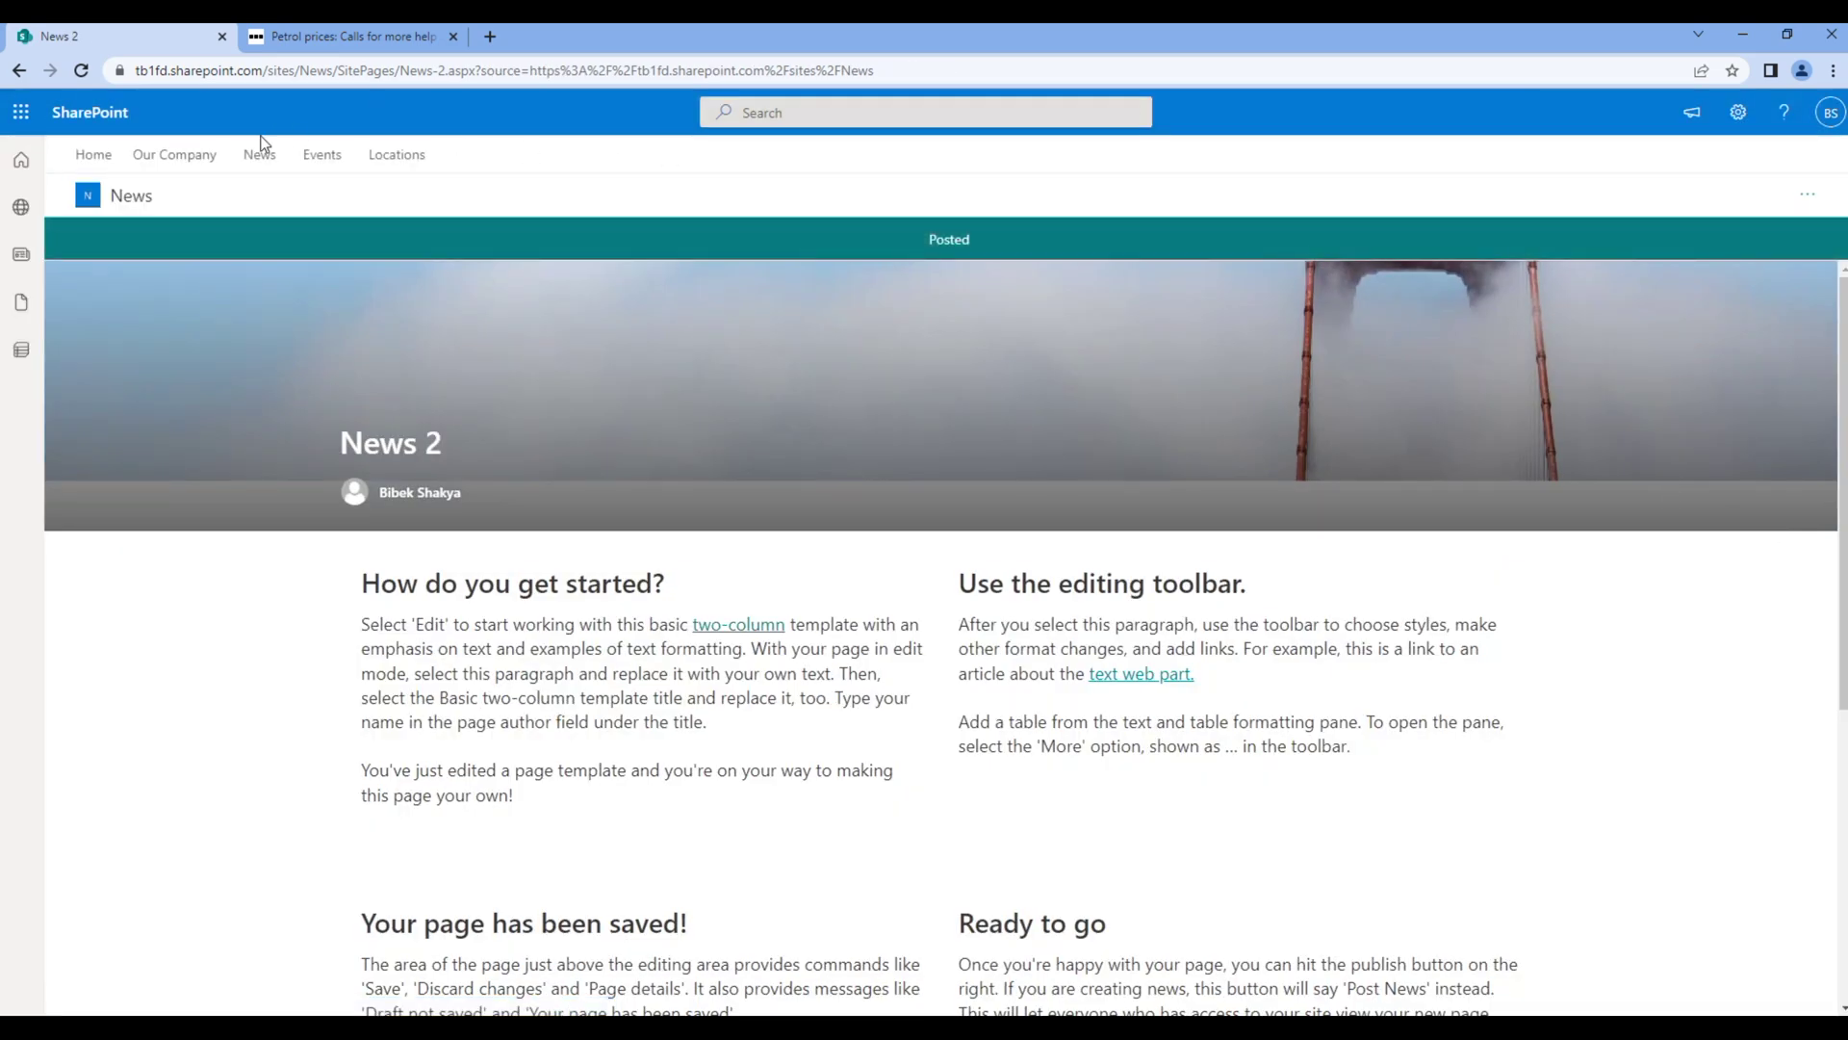
Step: Edit the News home page and add a News web part to its section
{"action": "left_click", "coordinate": [132, 198]}
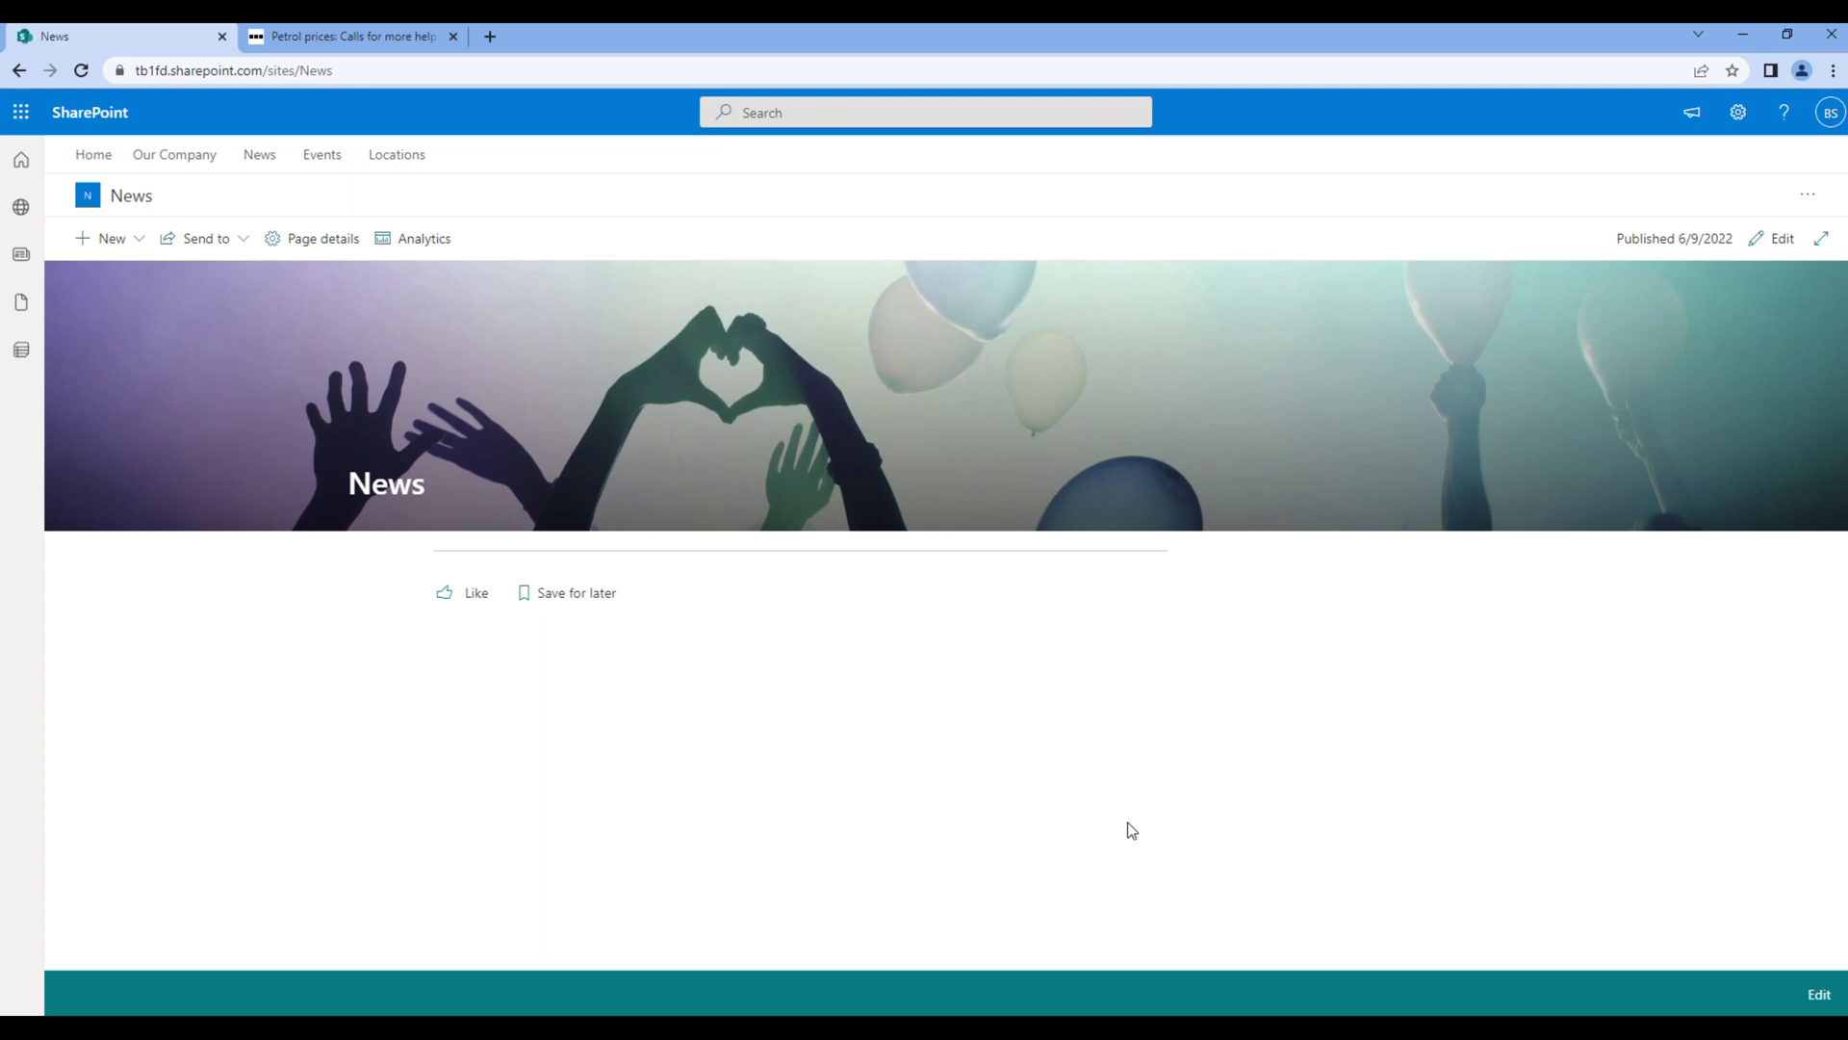
{"action": "left_click", "coordinate": [1764, 241]}
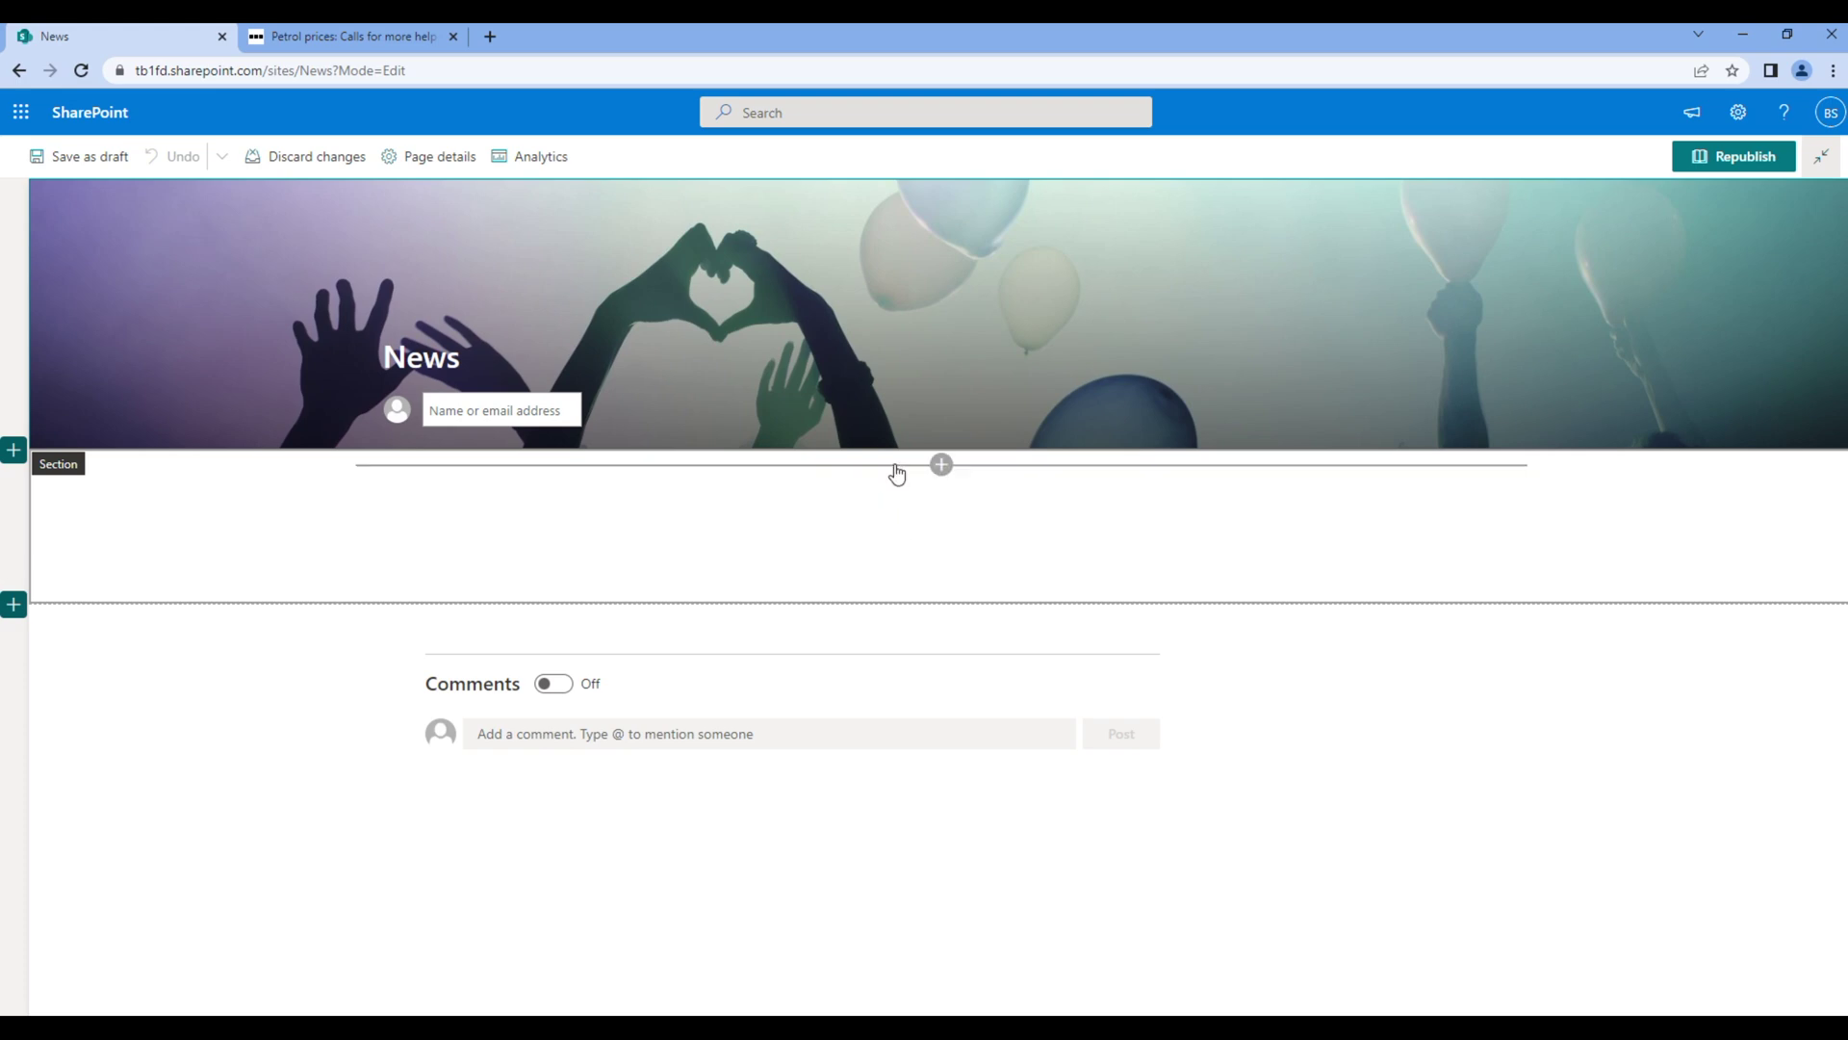
{"action": "left_click", "coordinate": [942, 467]}
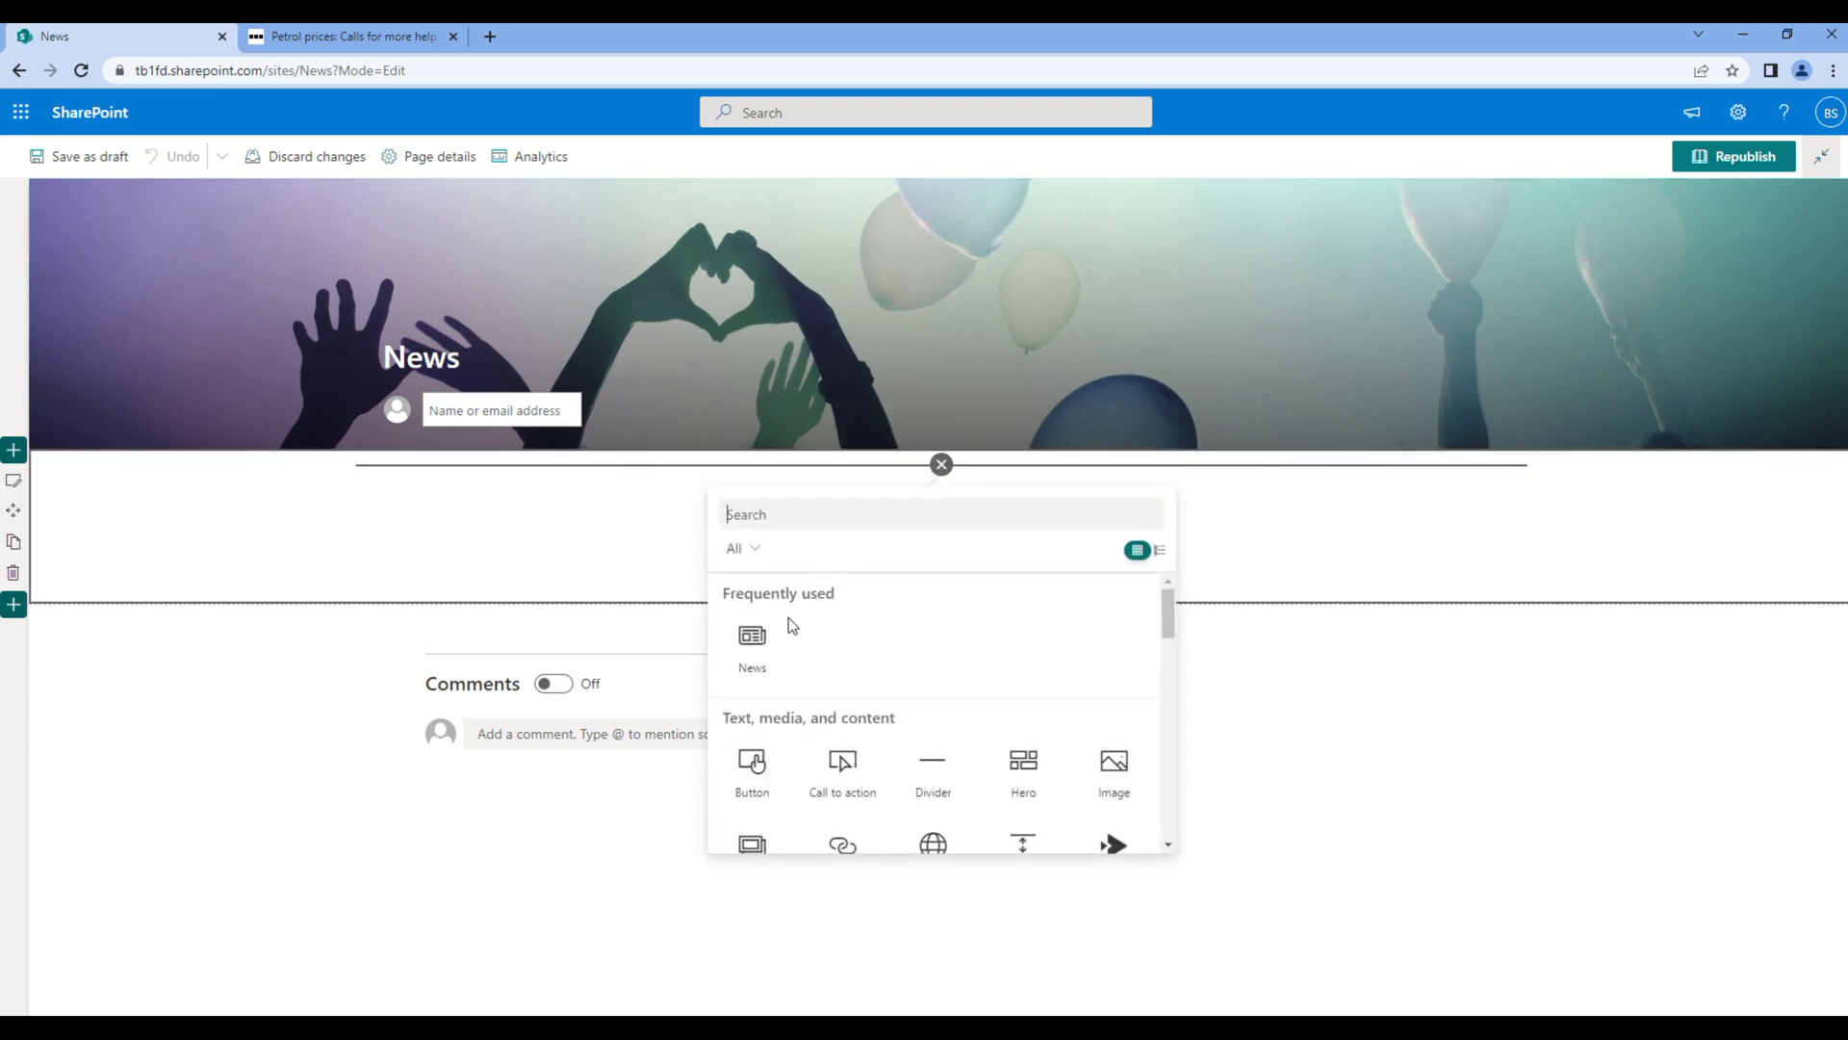
{"action": "left_click", "coordinate": [753, 650]}
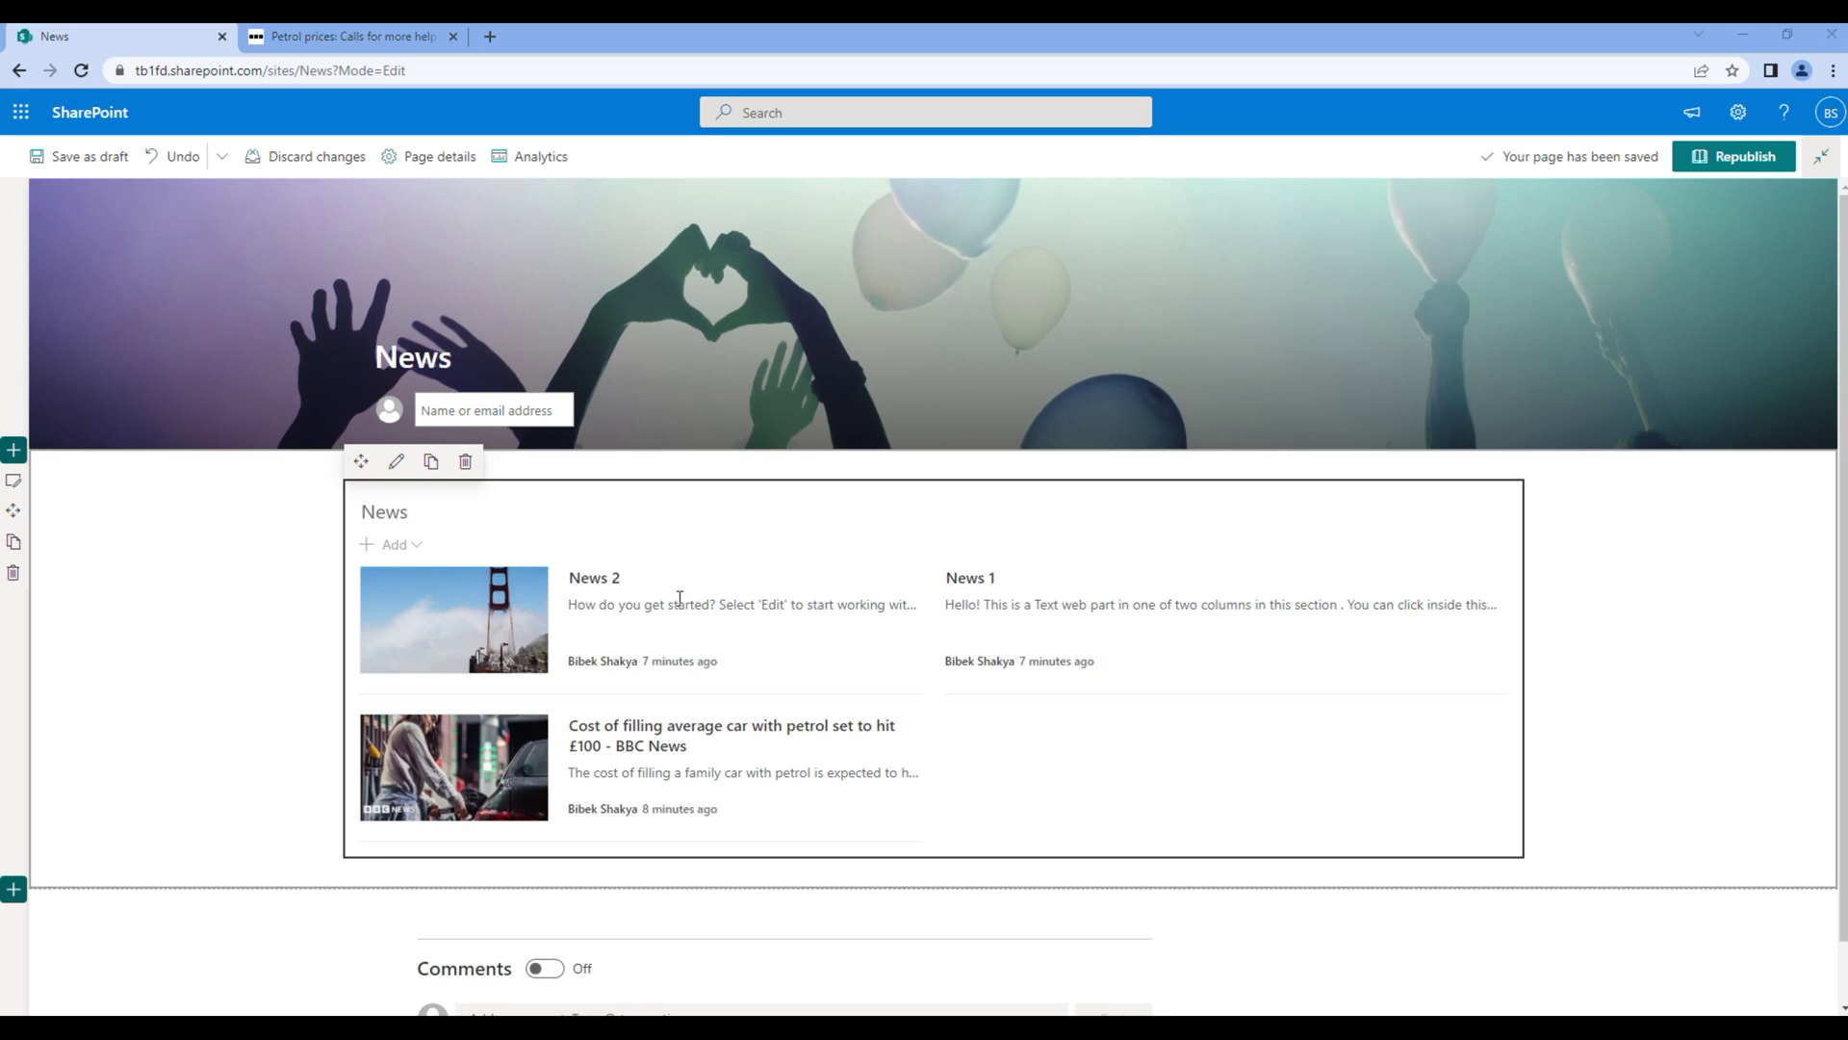
Step: Keep this site as the news source and switch the web part to the List layout
{"action": "left_click", "coordinate": [396, 462]}
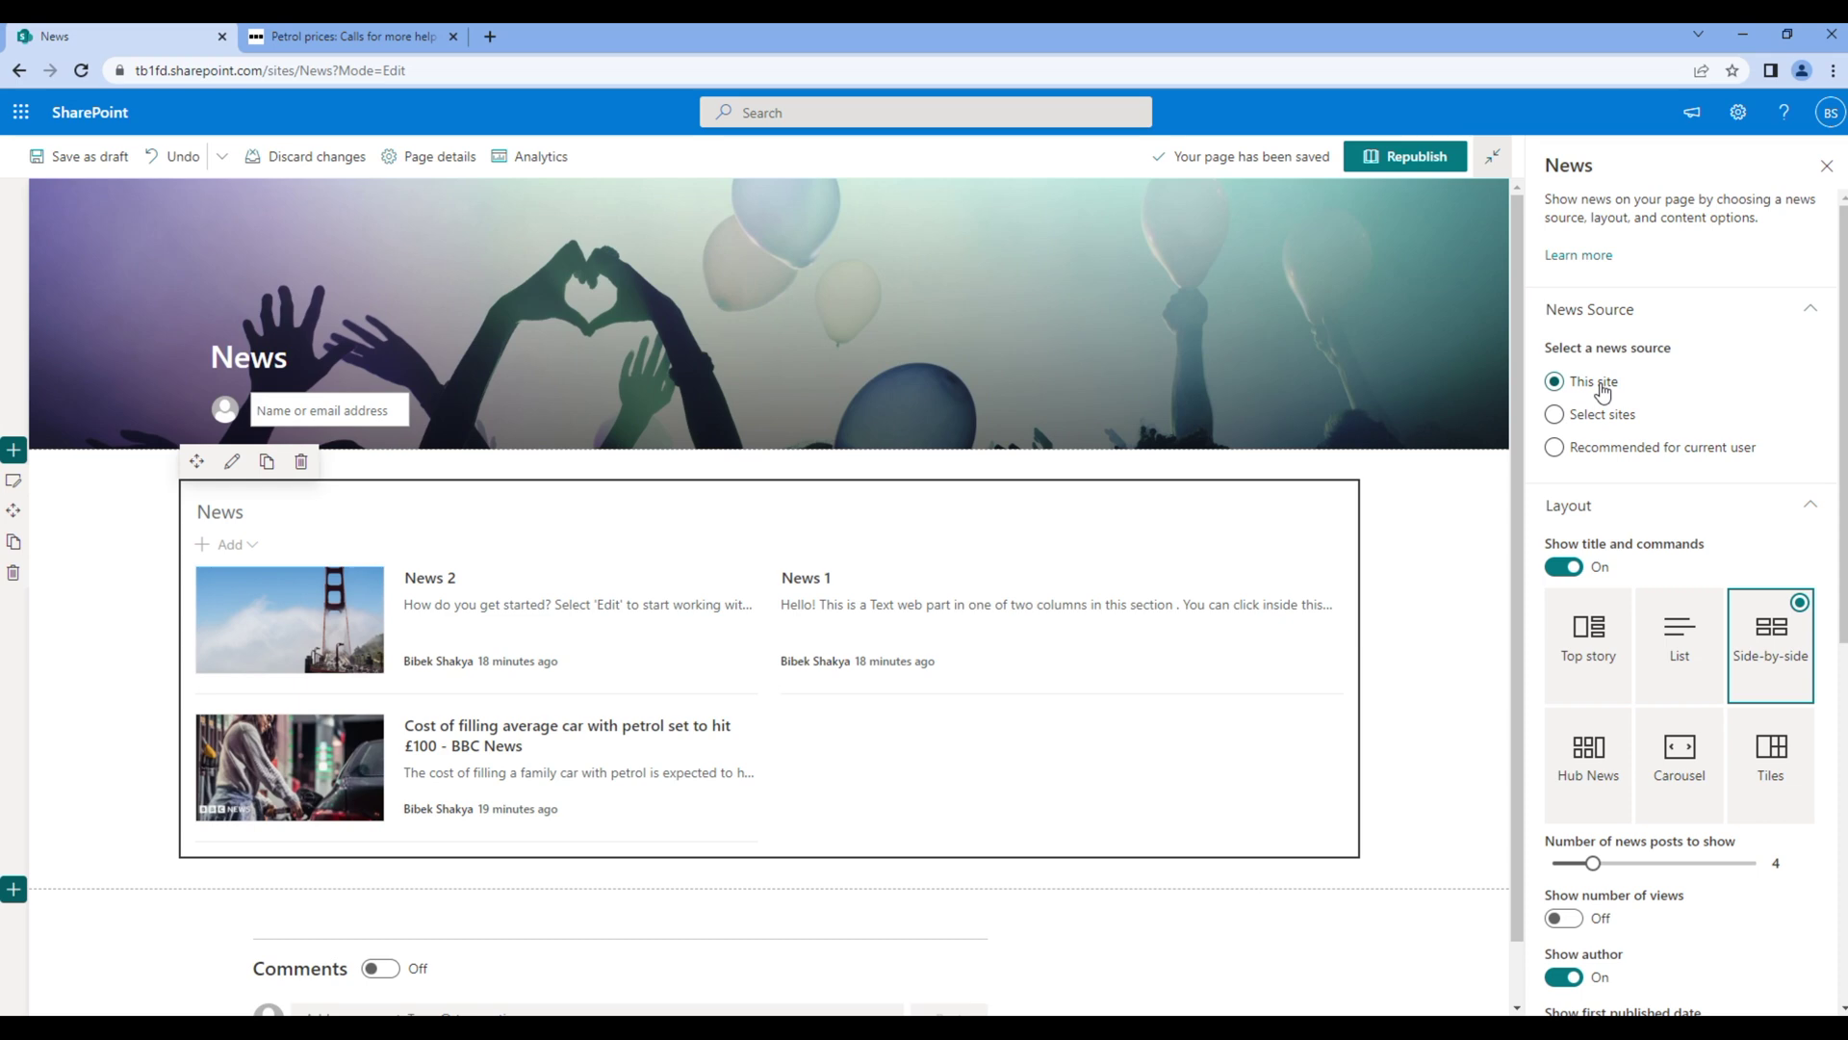
{"action": "left_click", "coordinate": [1605, 417]}
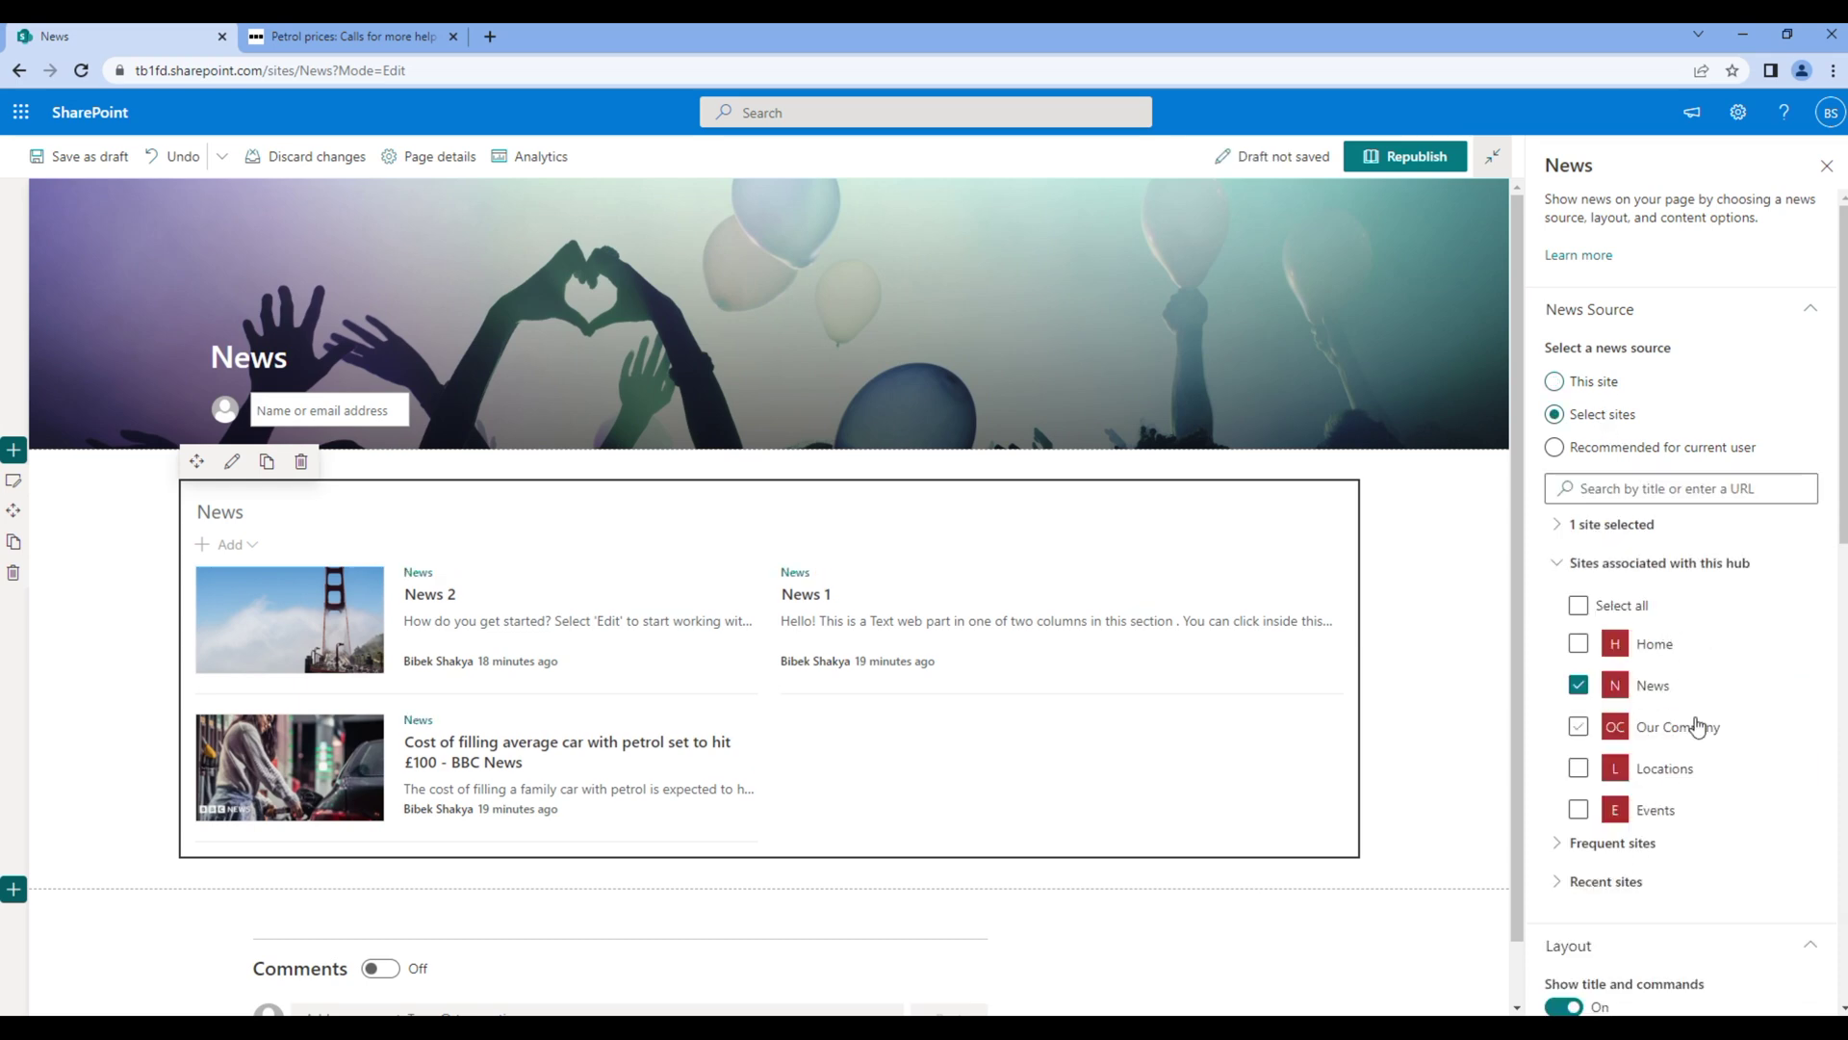
{"action": "left_click", "coordinate": [1604, 390]}
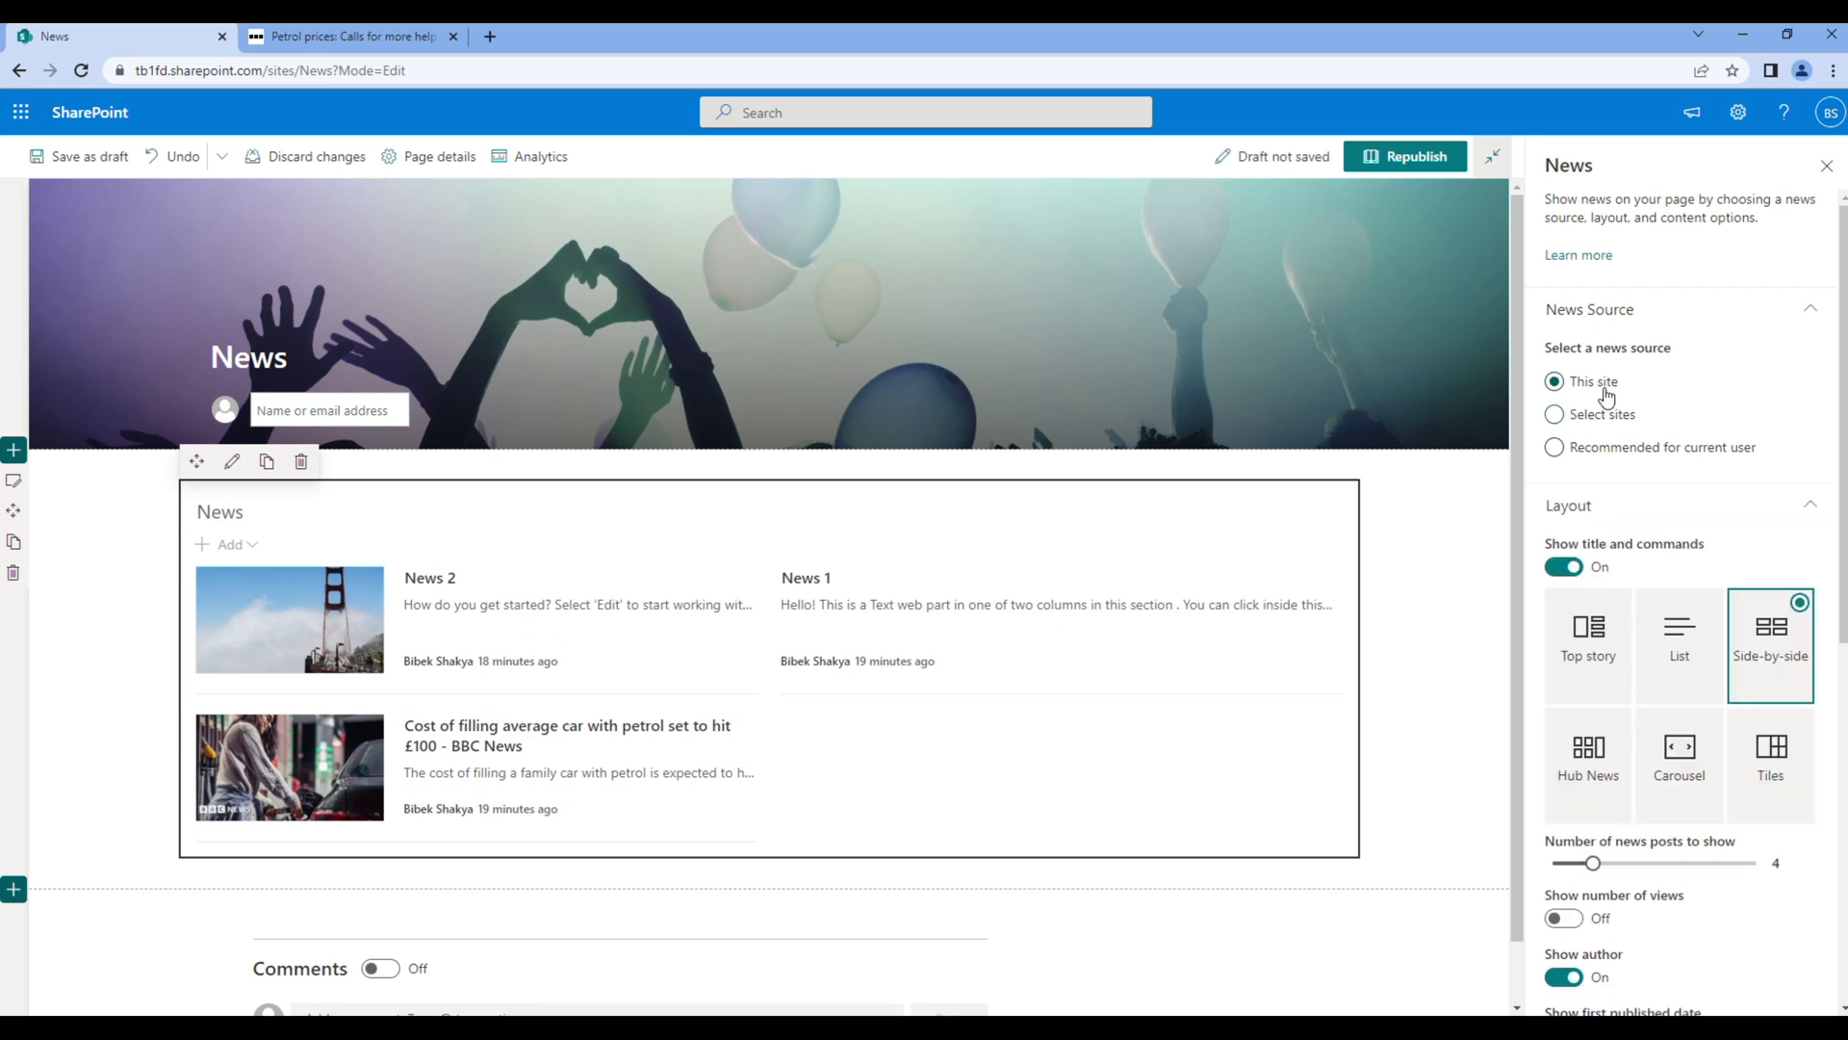
{"action": "scroll", "coordinate": [1693, 445], "scroll_direction": "down", "scroll_amount": 2}
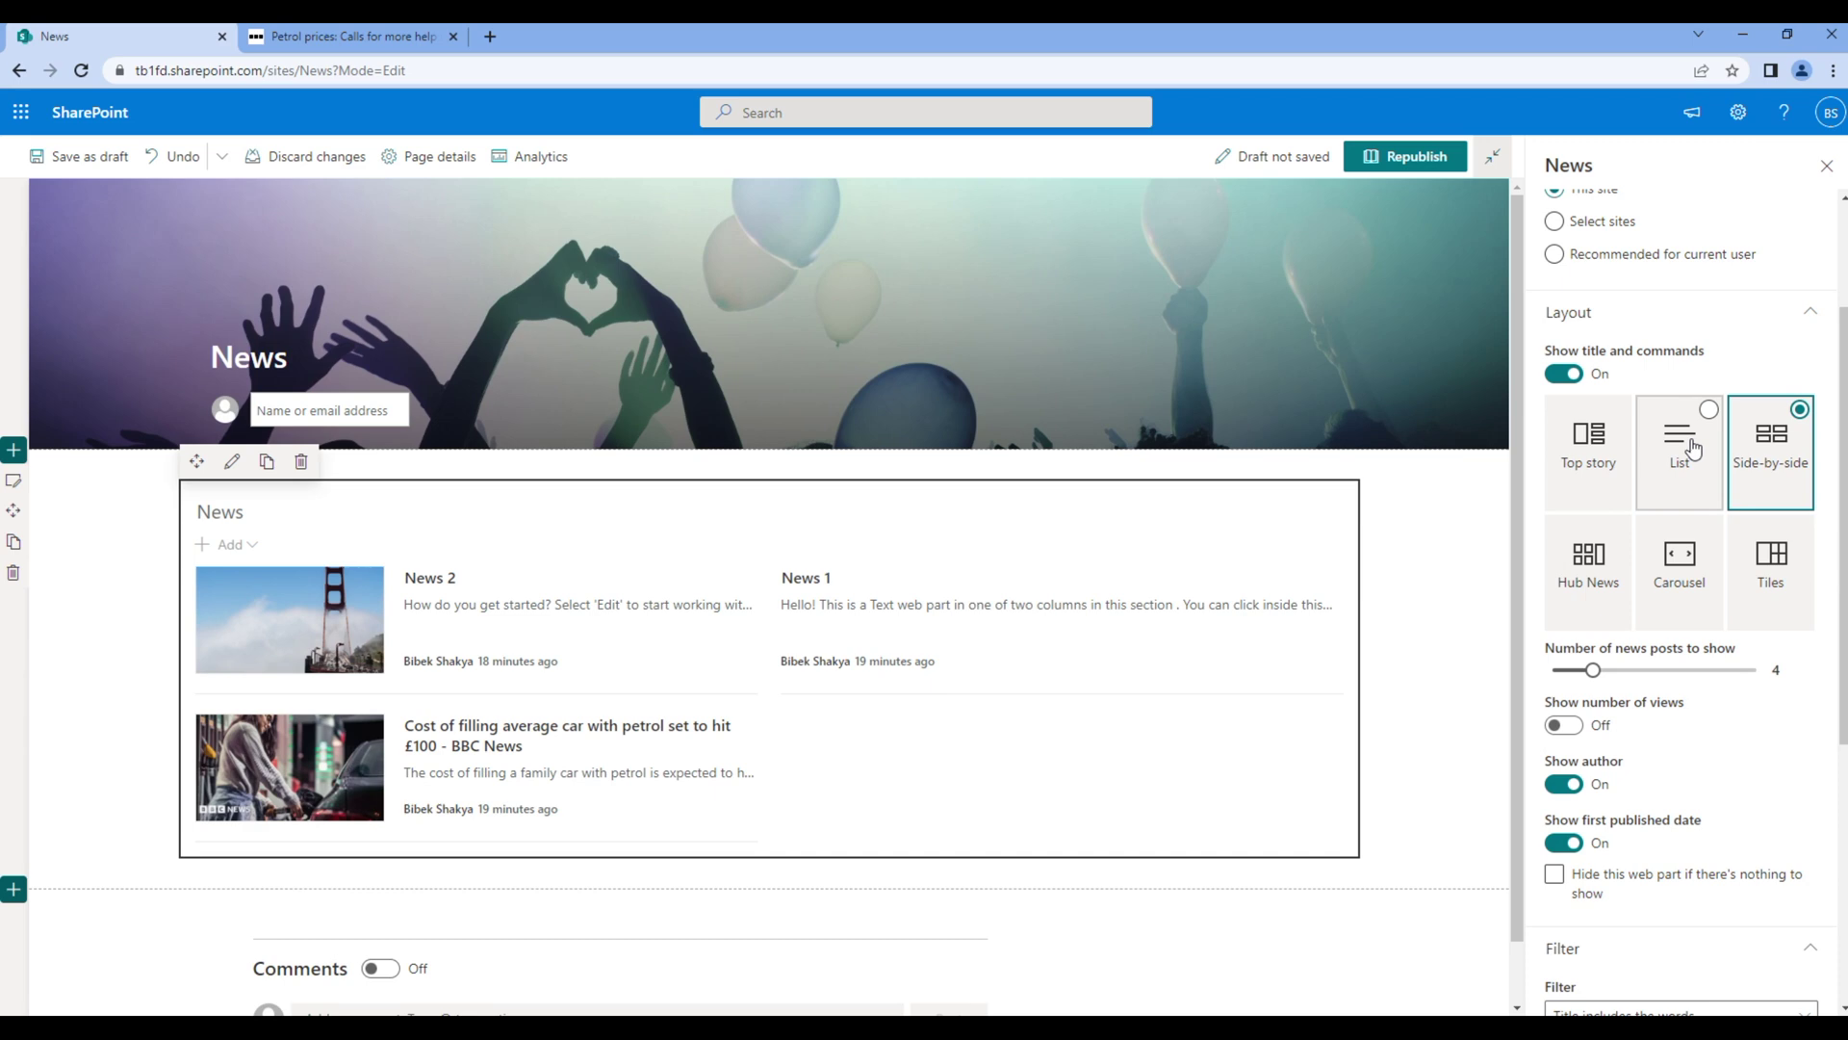
{"action": "left_click", "coordinate": [1607, 448]}
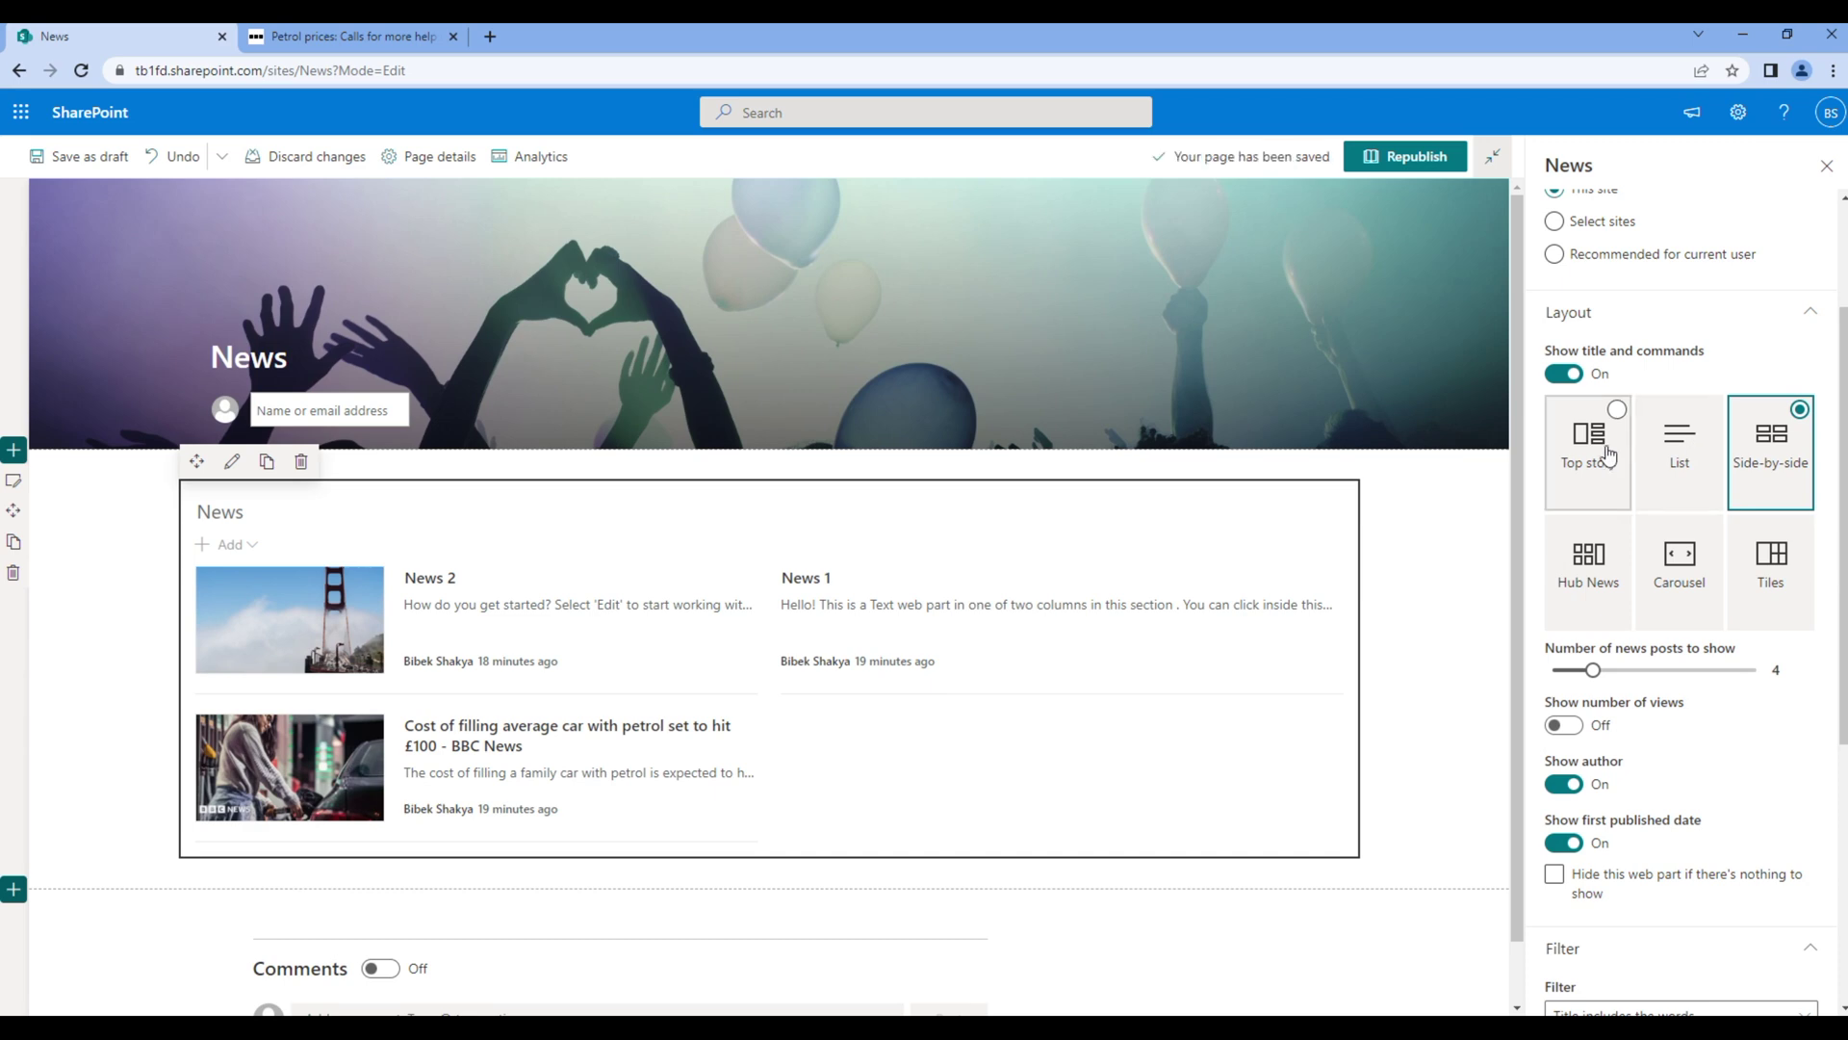
{"action": "left_click", "coordinate": [1658, 557]}
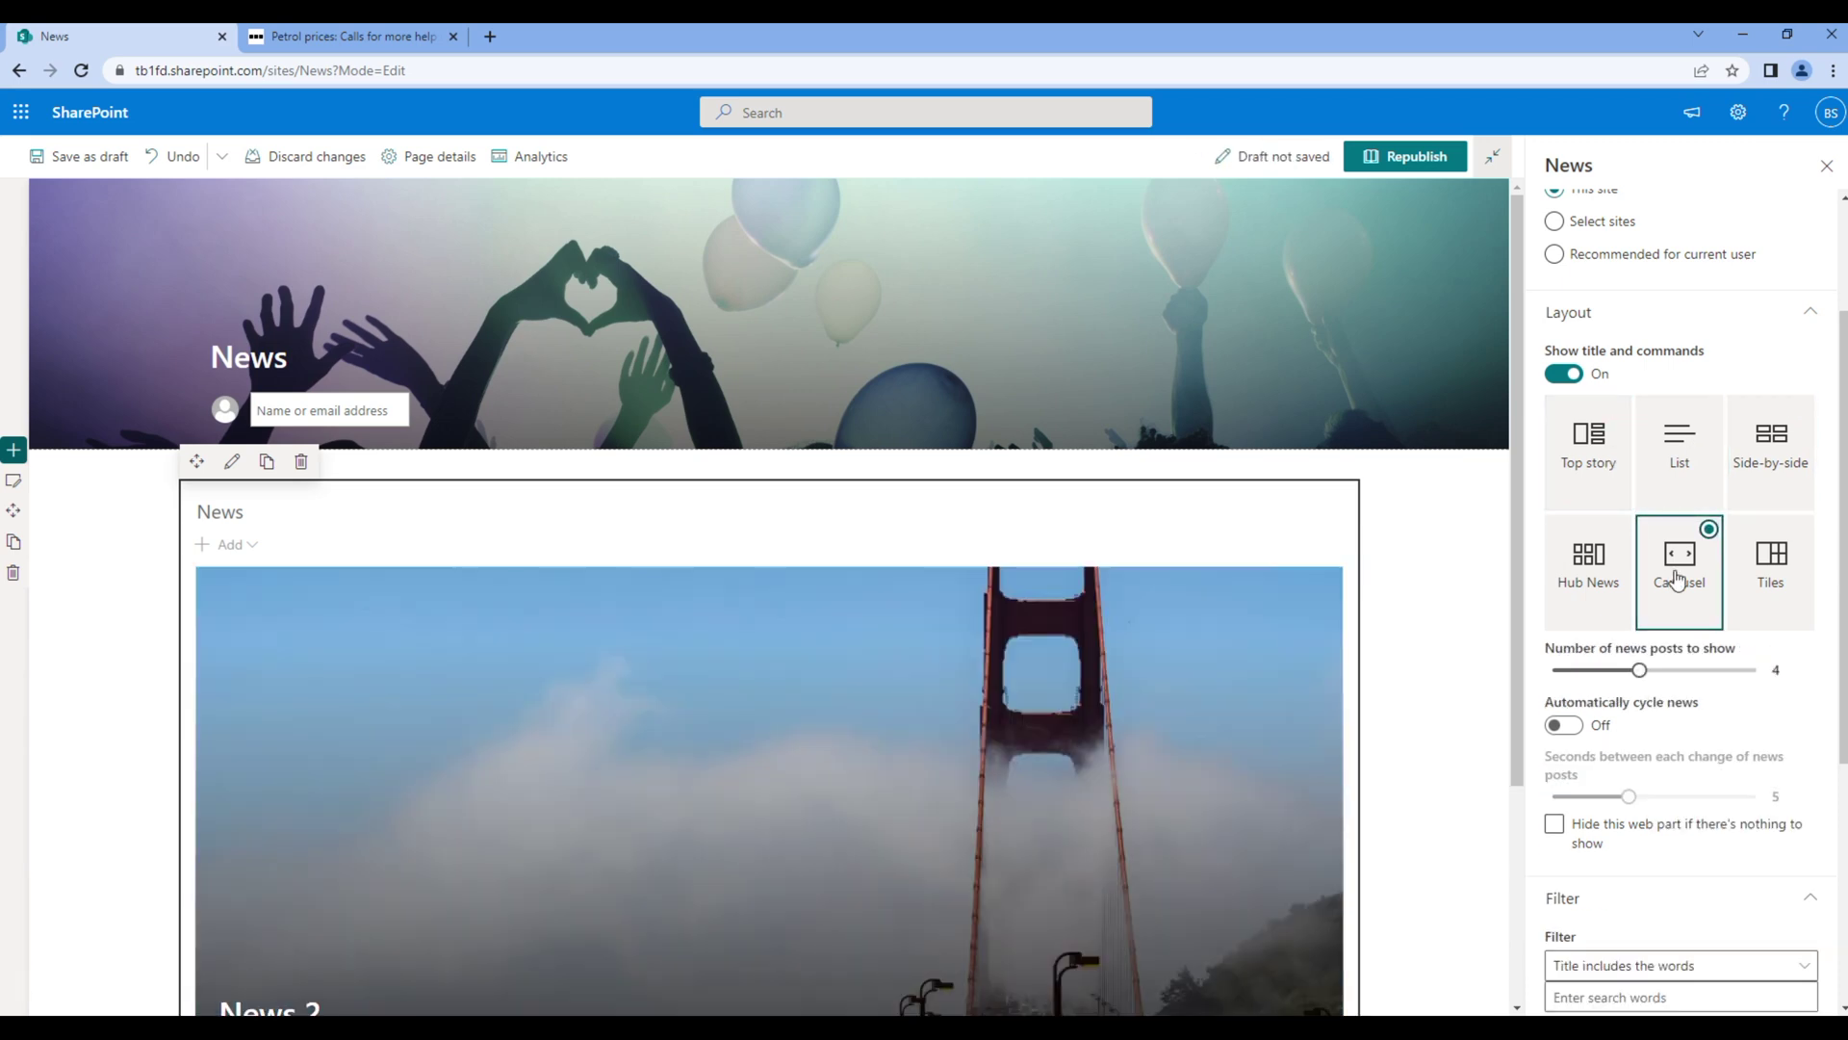
{"action": "left_click", "coordinate": [1762, 591]}
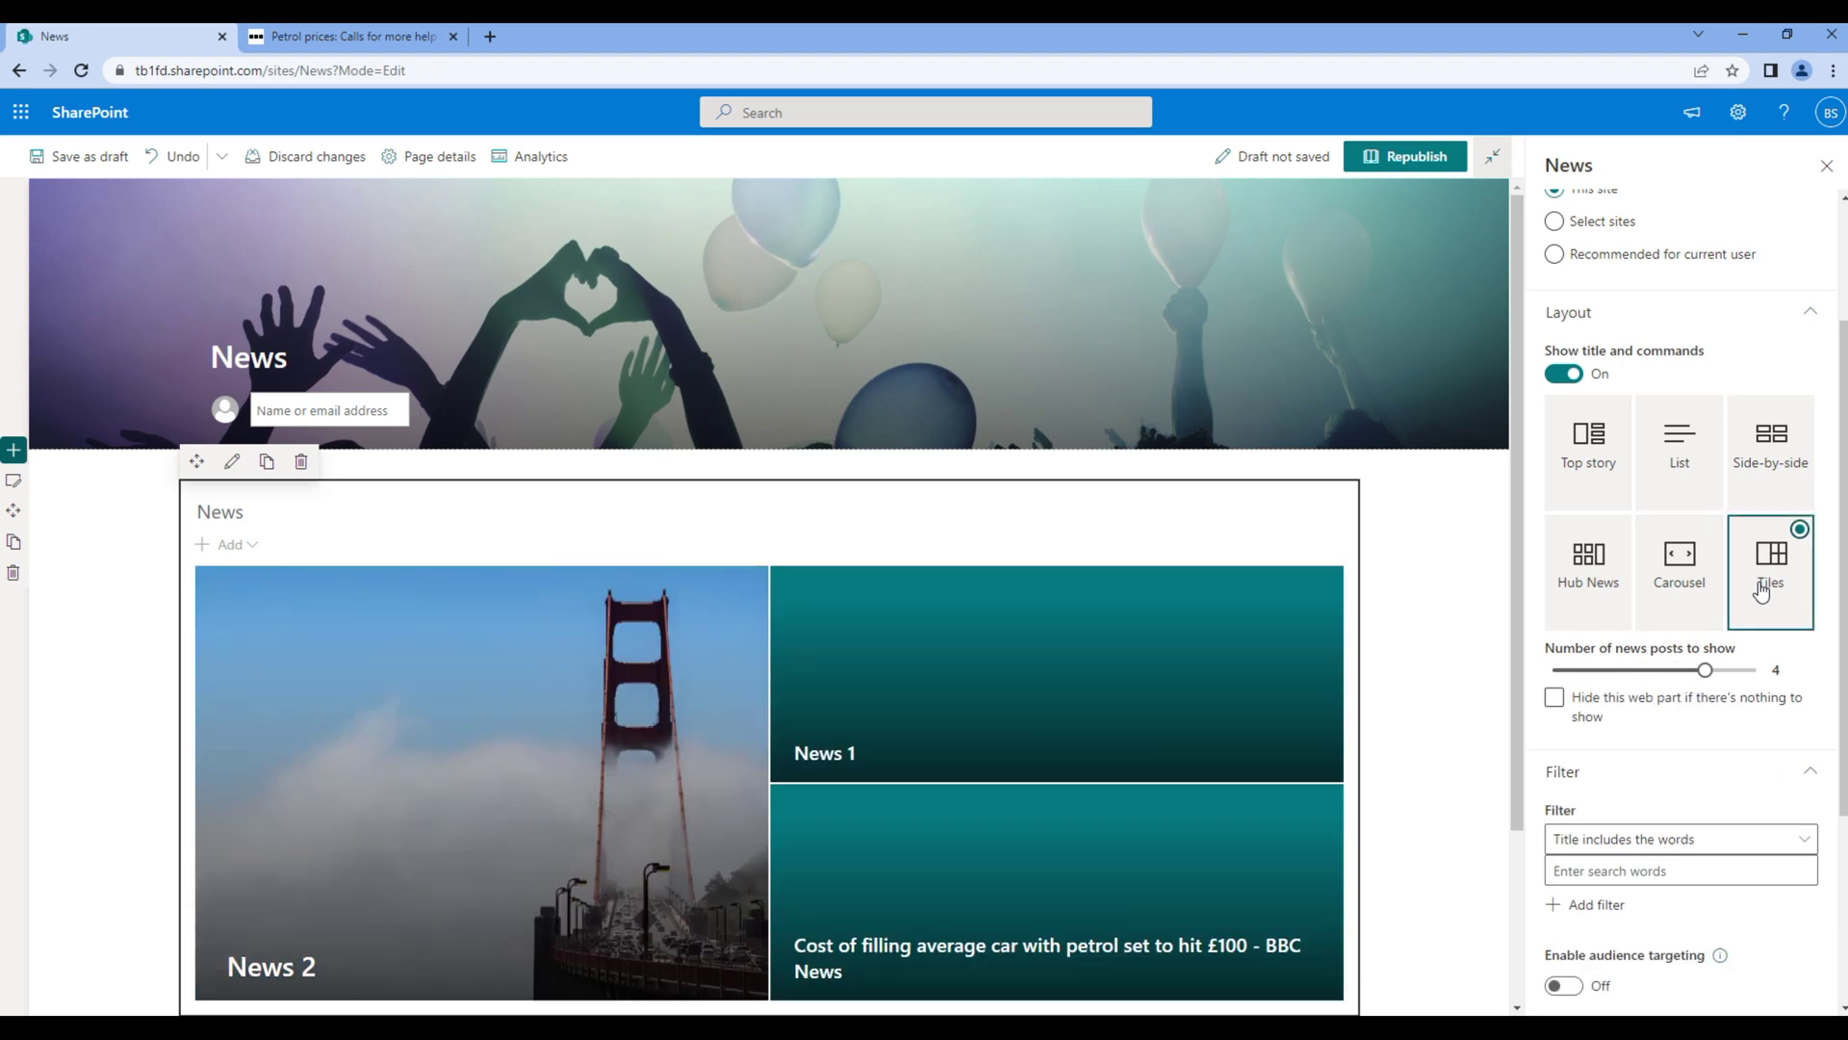
{"action": "left_click", "coordinate": [1692, 470]}
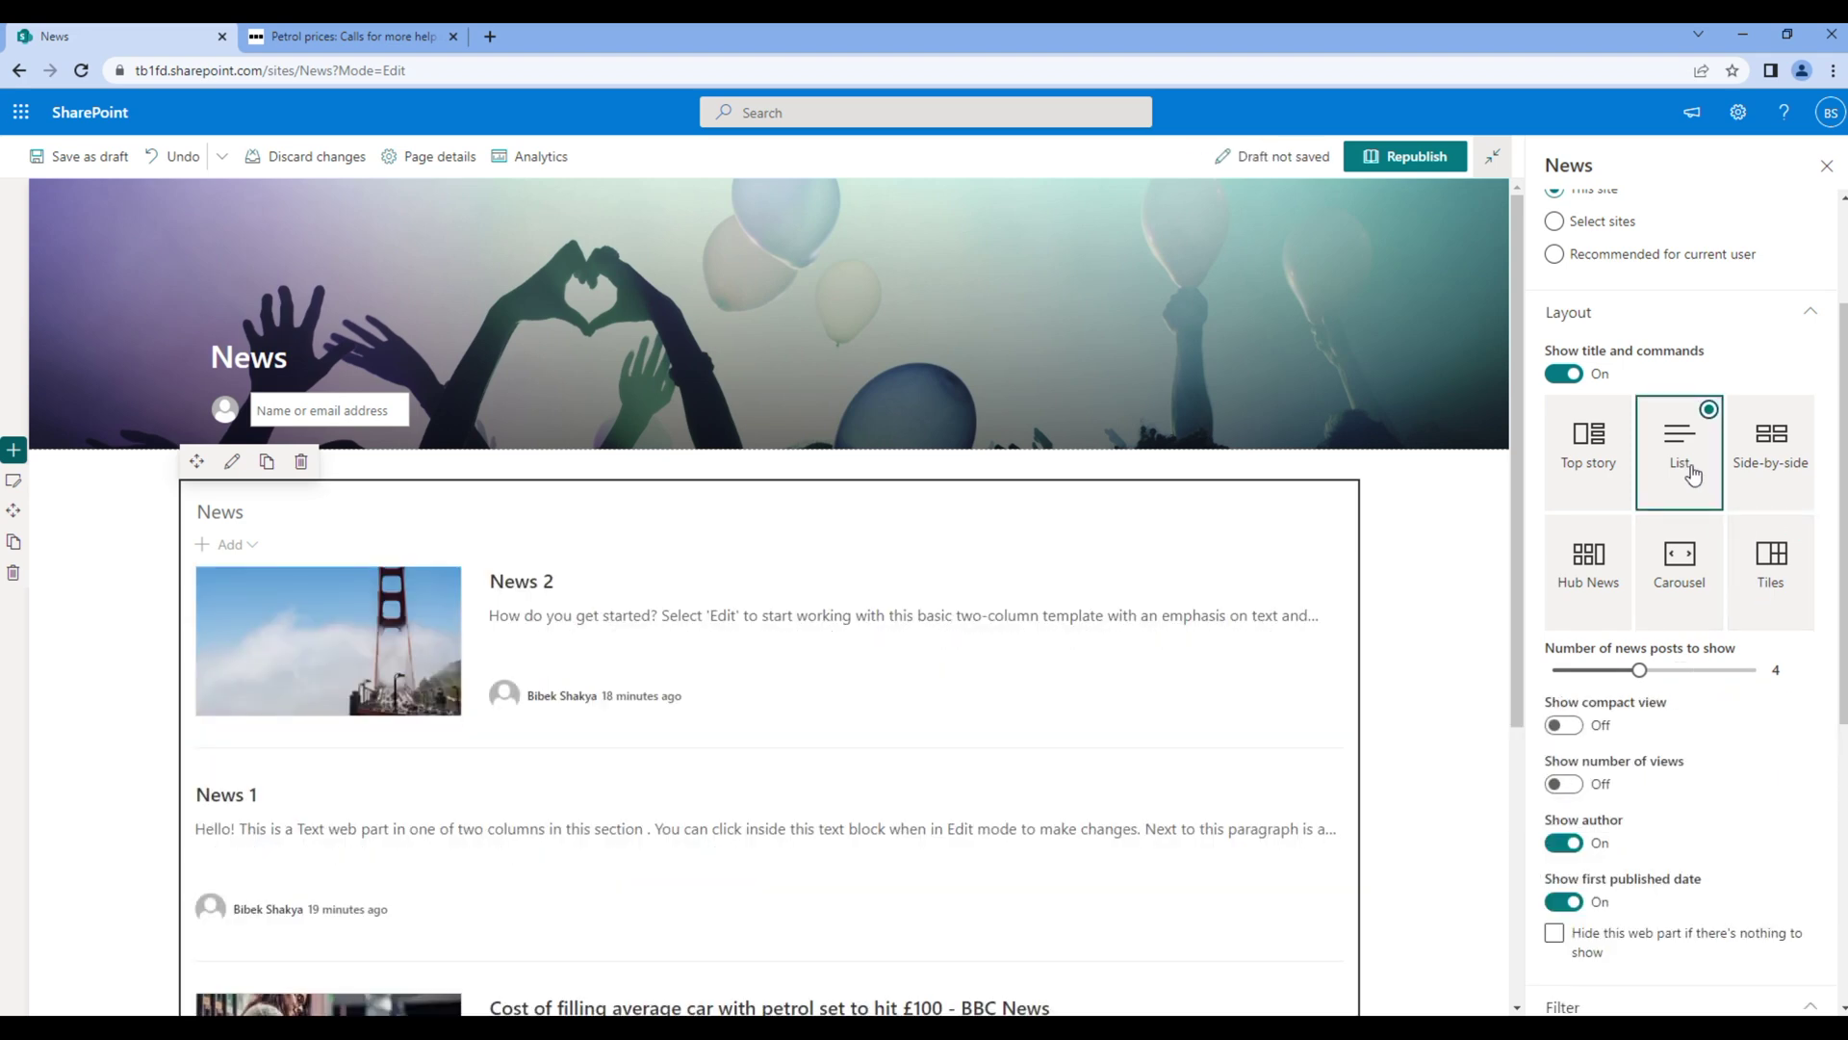
Step: Show 8 posts with view counts, keeping author and date visible and compact view off
{"action": "scroll", "coordinate": [1684, 482], "scroll_direction": "down", "scroll_amount": 1}
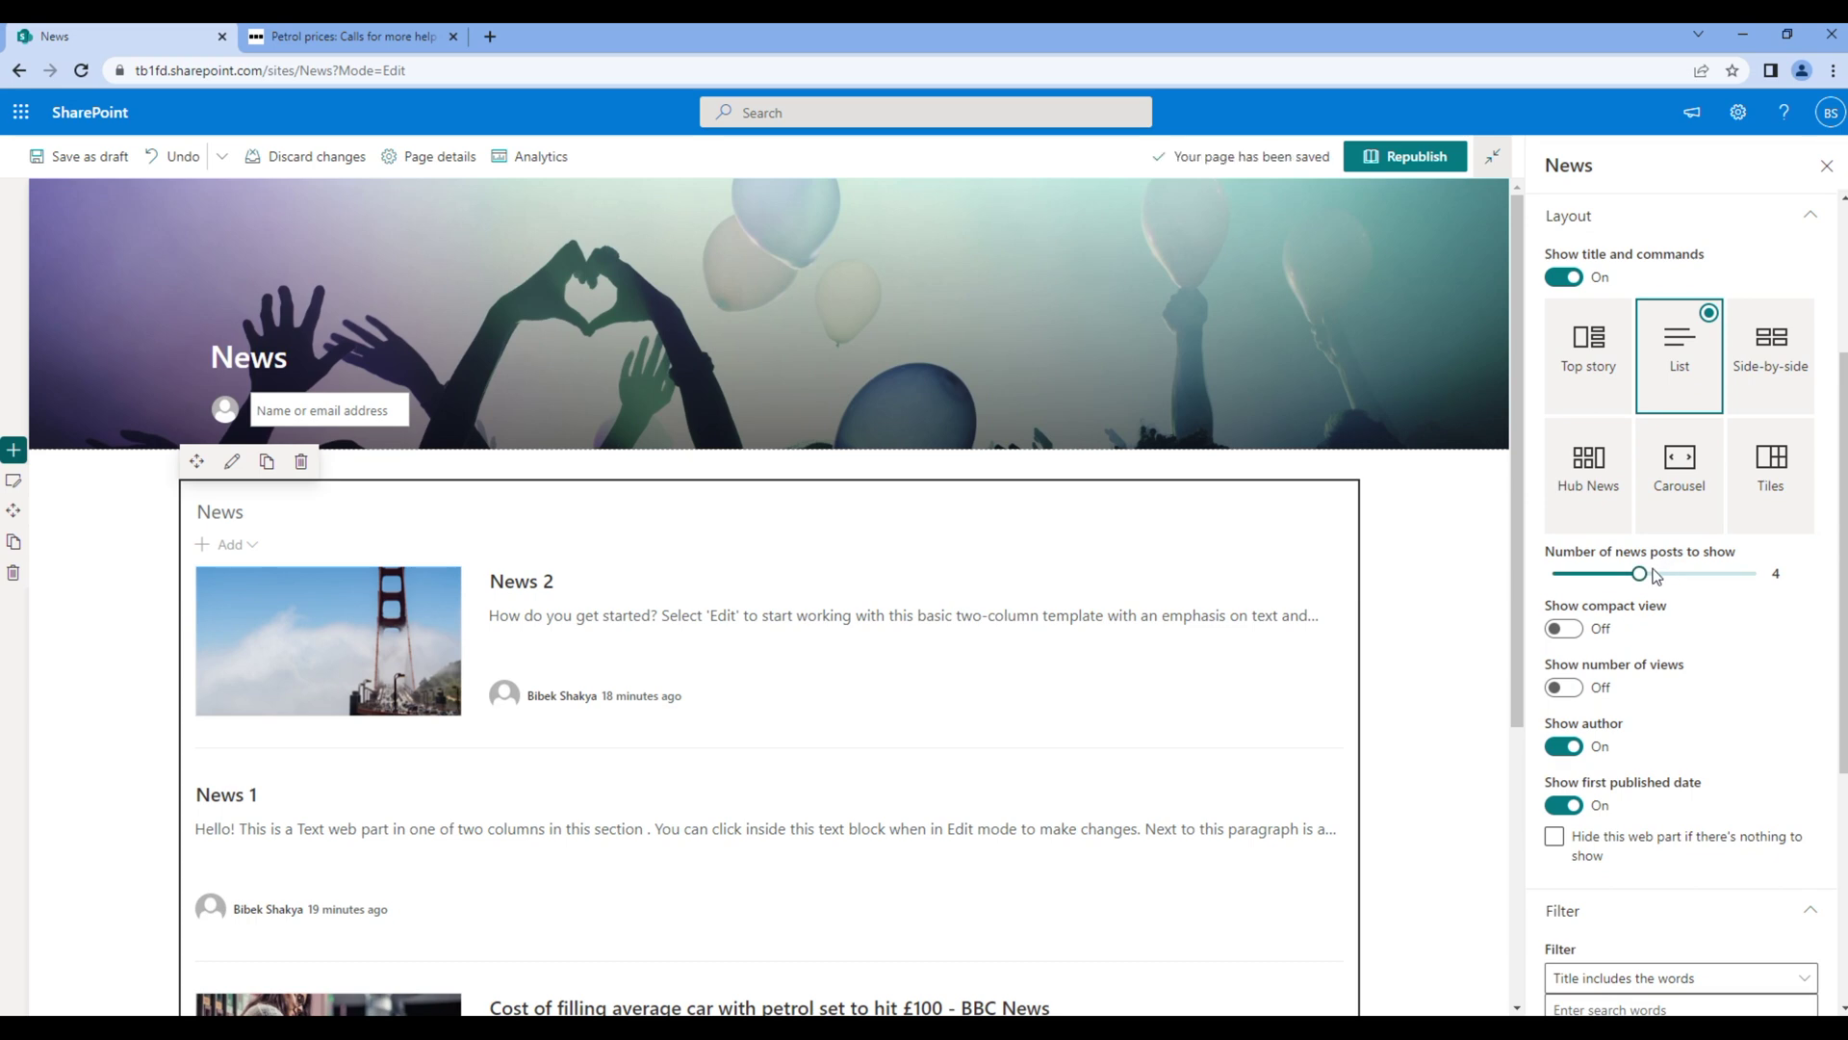
{"action": "left_click", "coordinate": [1655, 574]}
{"action": "left_click", "coordinate": [1758, 581]}
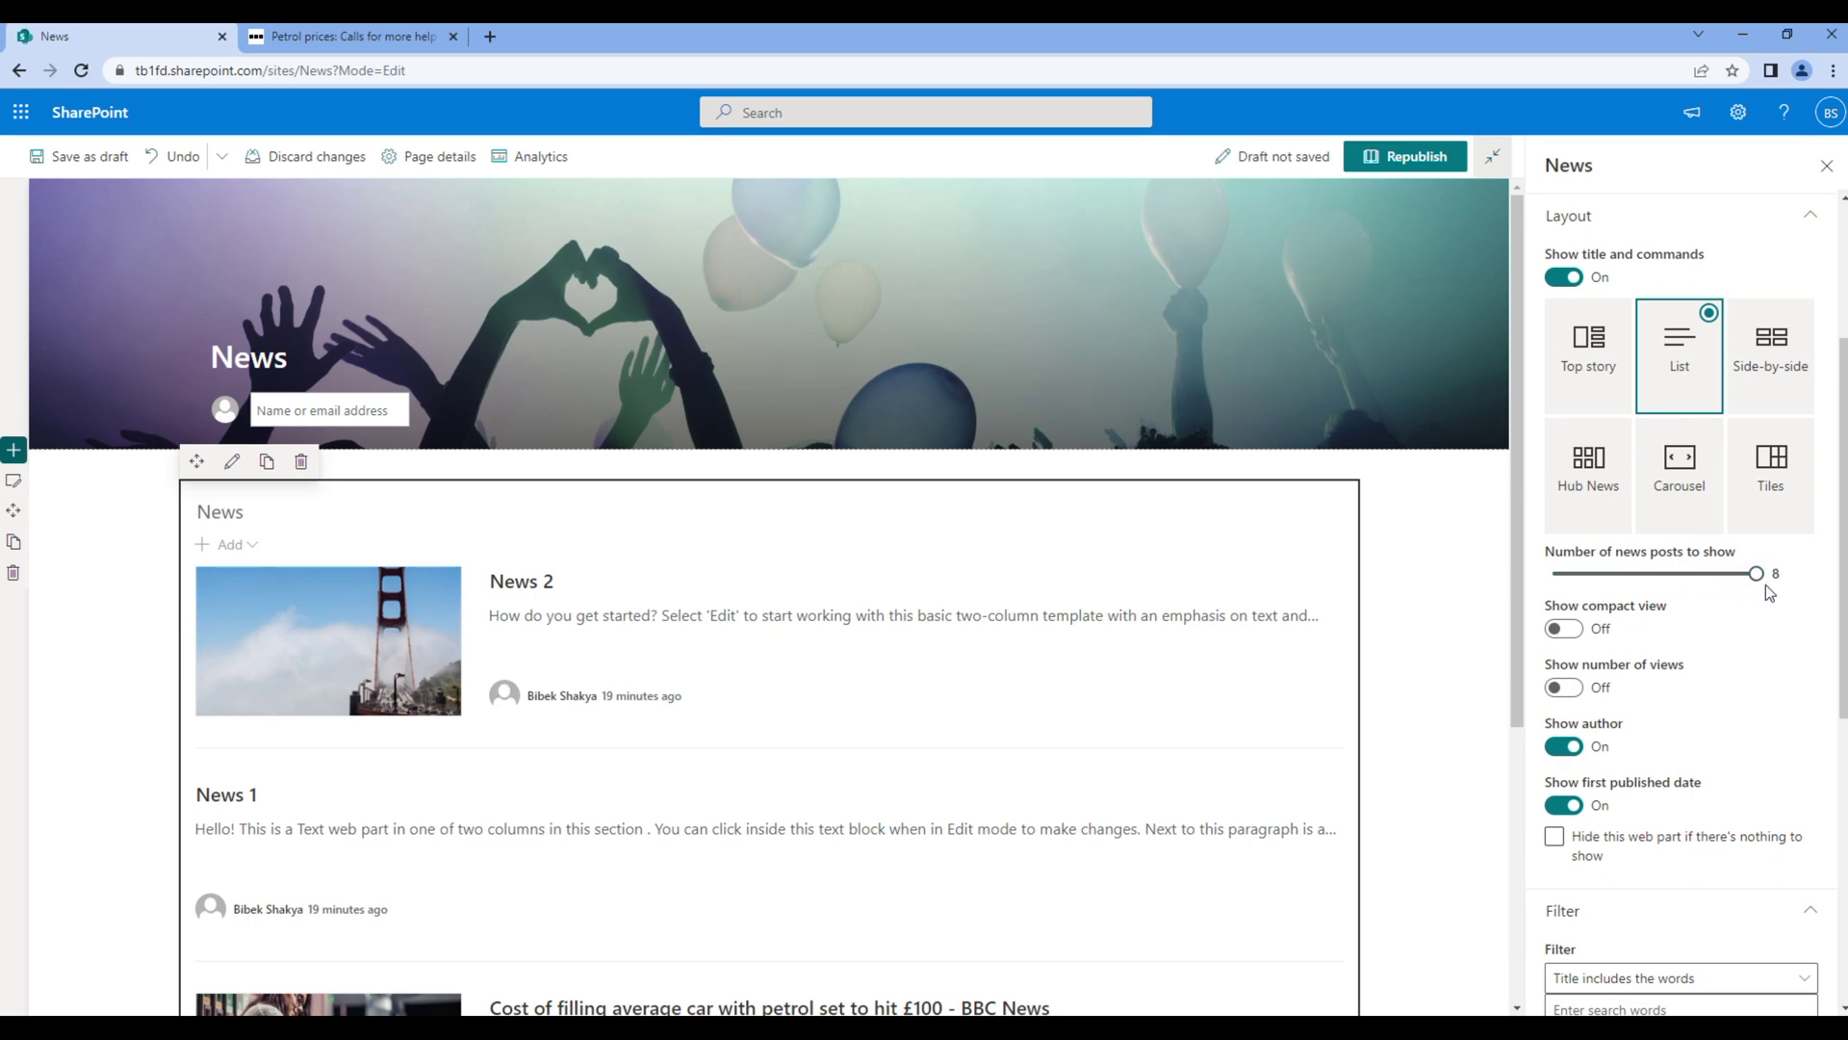
{"action": "left_click", "coordinate": [1575, 631]}
{"action": "left_click", "coordinate": [1575, 630]}
{"action": "left_click", "coordinate": [1572, 688]}
{"action": "left_click", "coordinate": [1572, 688]}
{"action": "scroll", "coordinate": [1579, 673], "scroll_direction": "down", "scroll_amount": 1}
{"action": "scroll", "coordinate": [1485, 702], "scroll_direction": "down", "scroll_amount": 1}
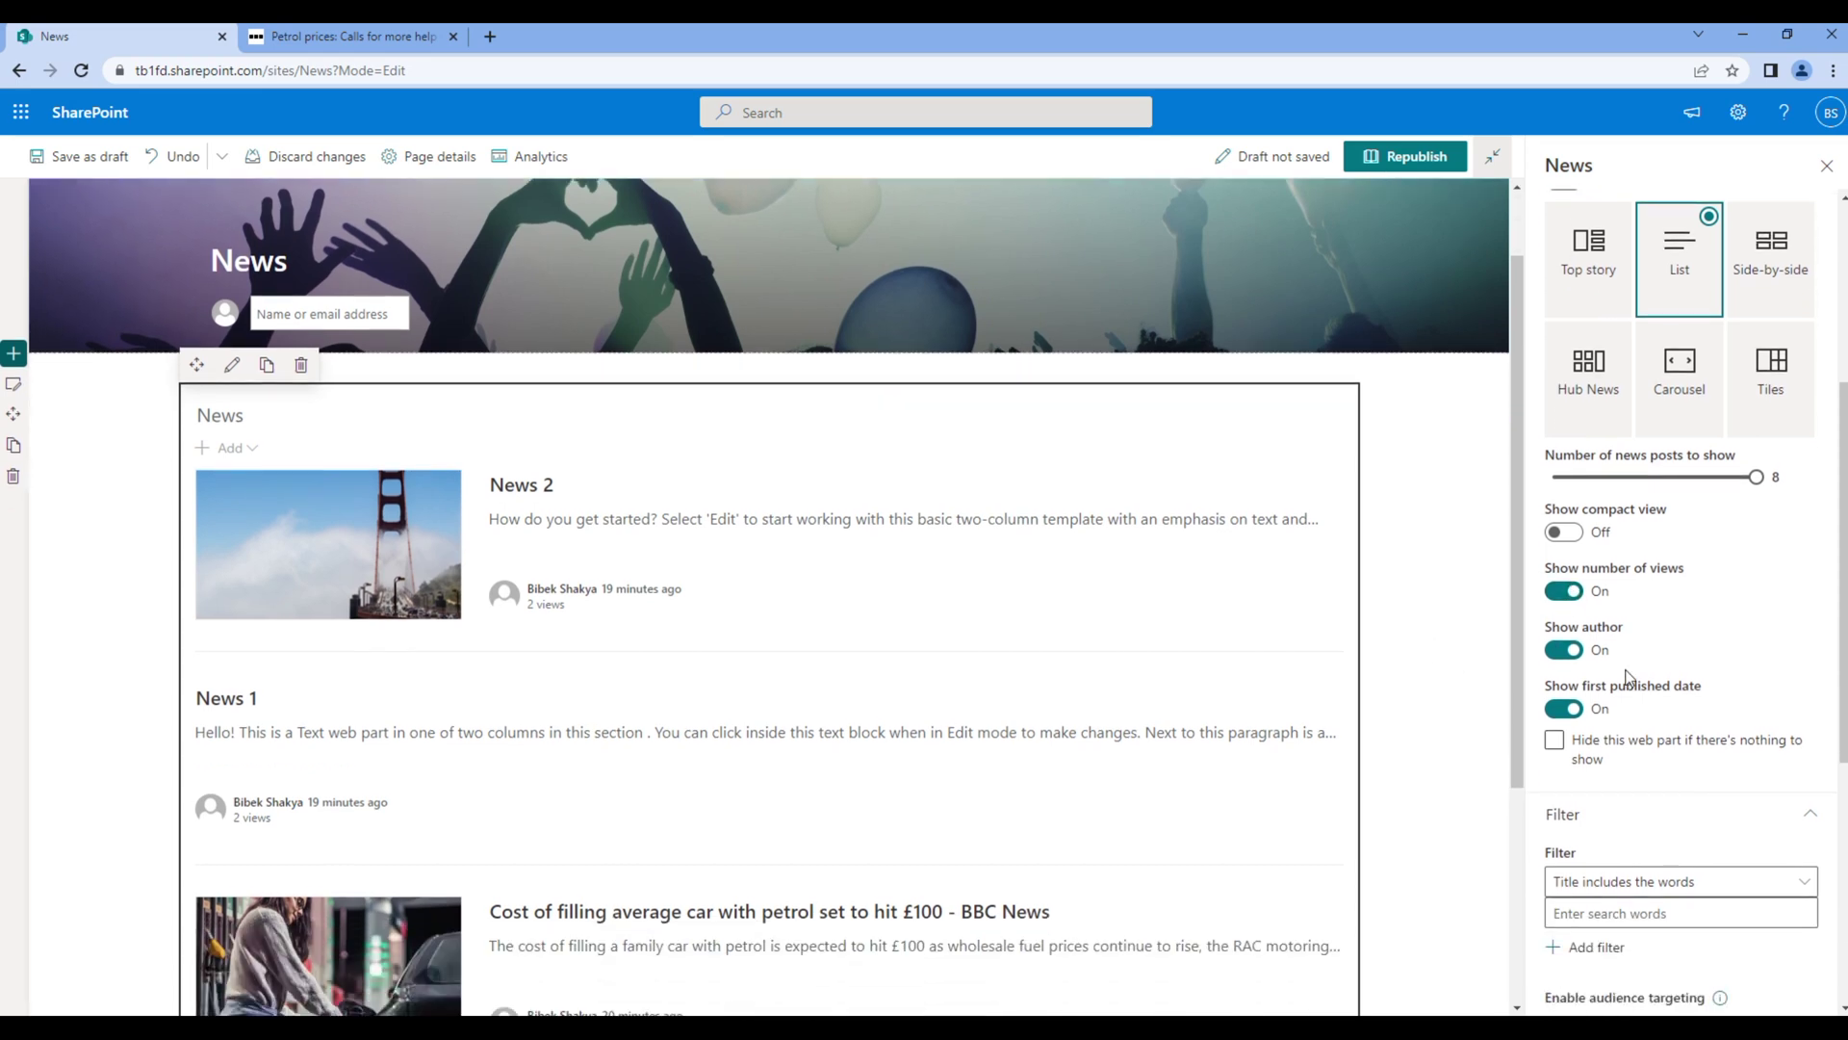
{"action": "left_click", "coordinate": [1579, 658]}
{"action": "left_click", "coordinate": [1579, 657]}
{"action": "left_click", "coordinate": [1573, 710]}
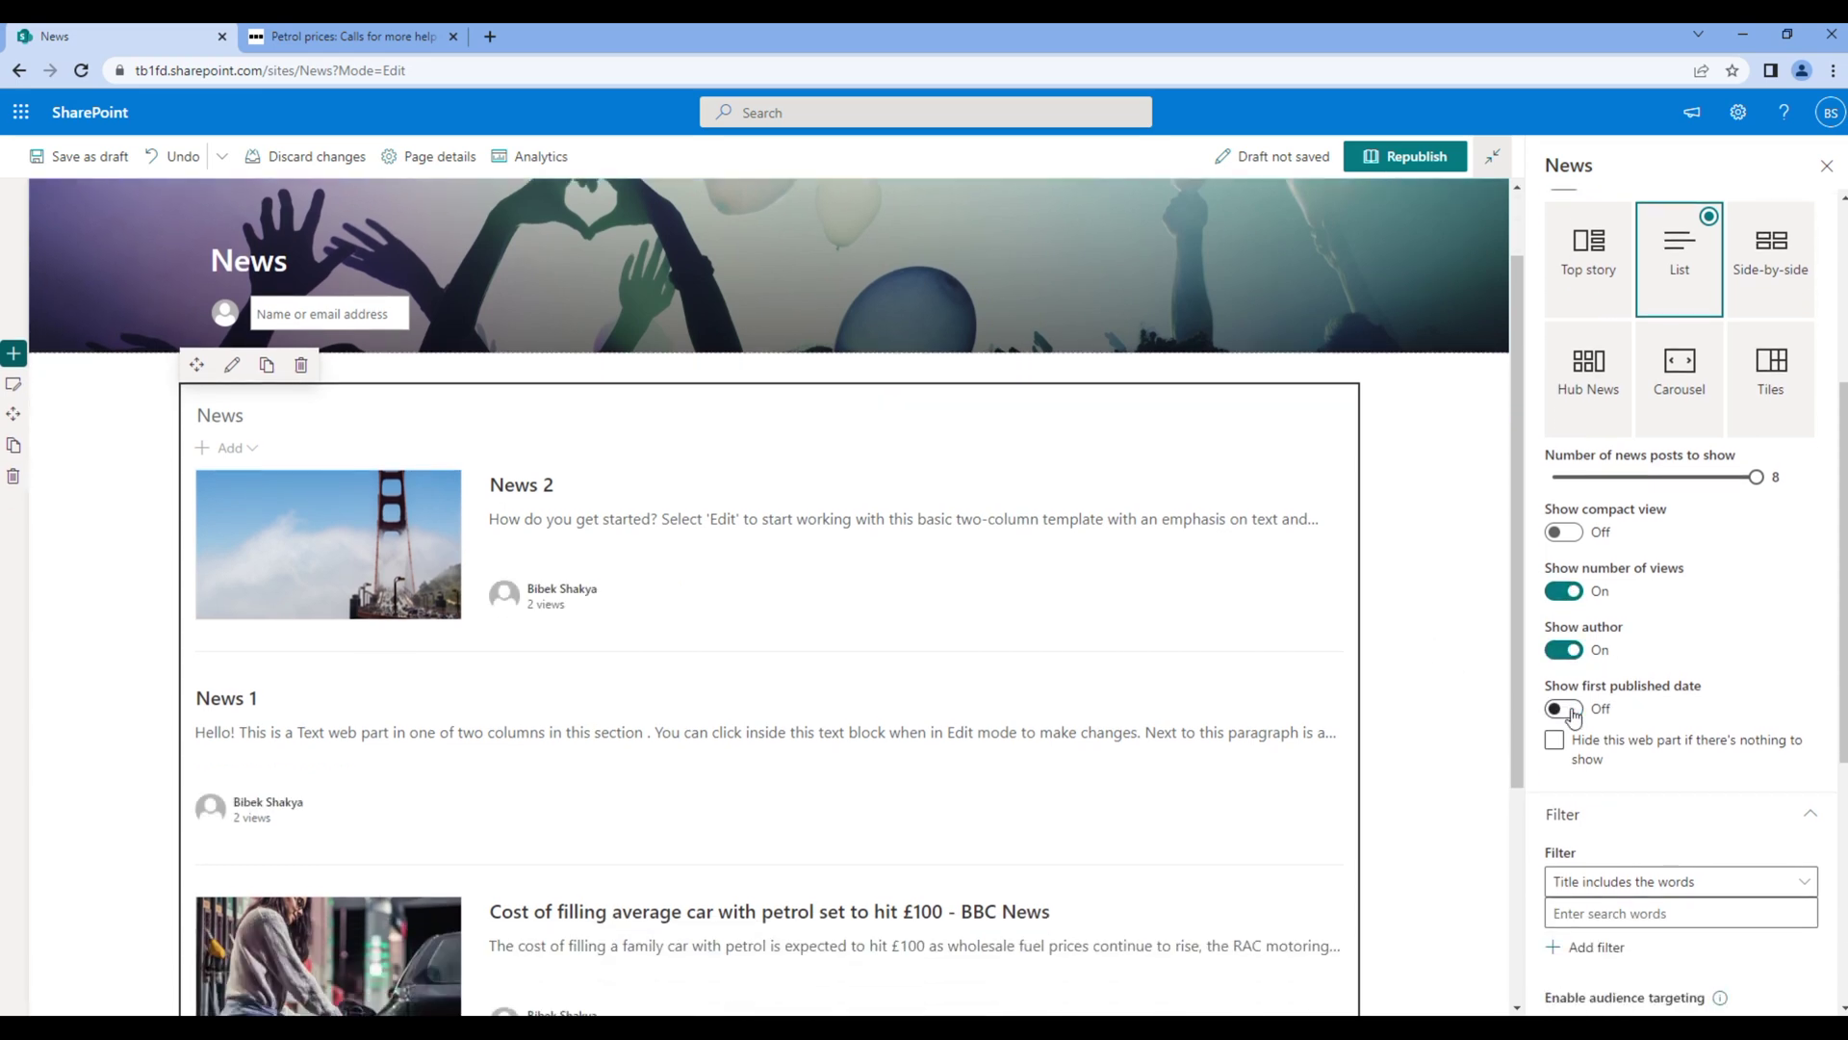
{"action": "left_click", "coordinate": [1573, 710]}
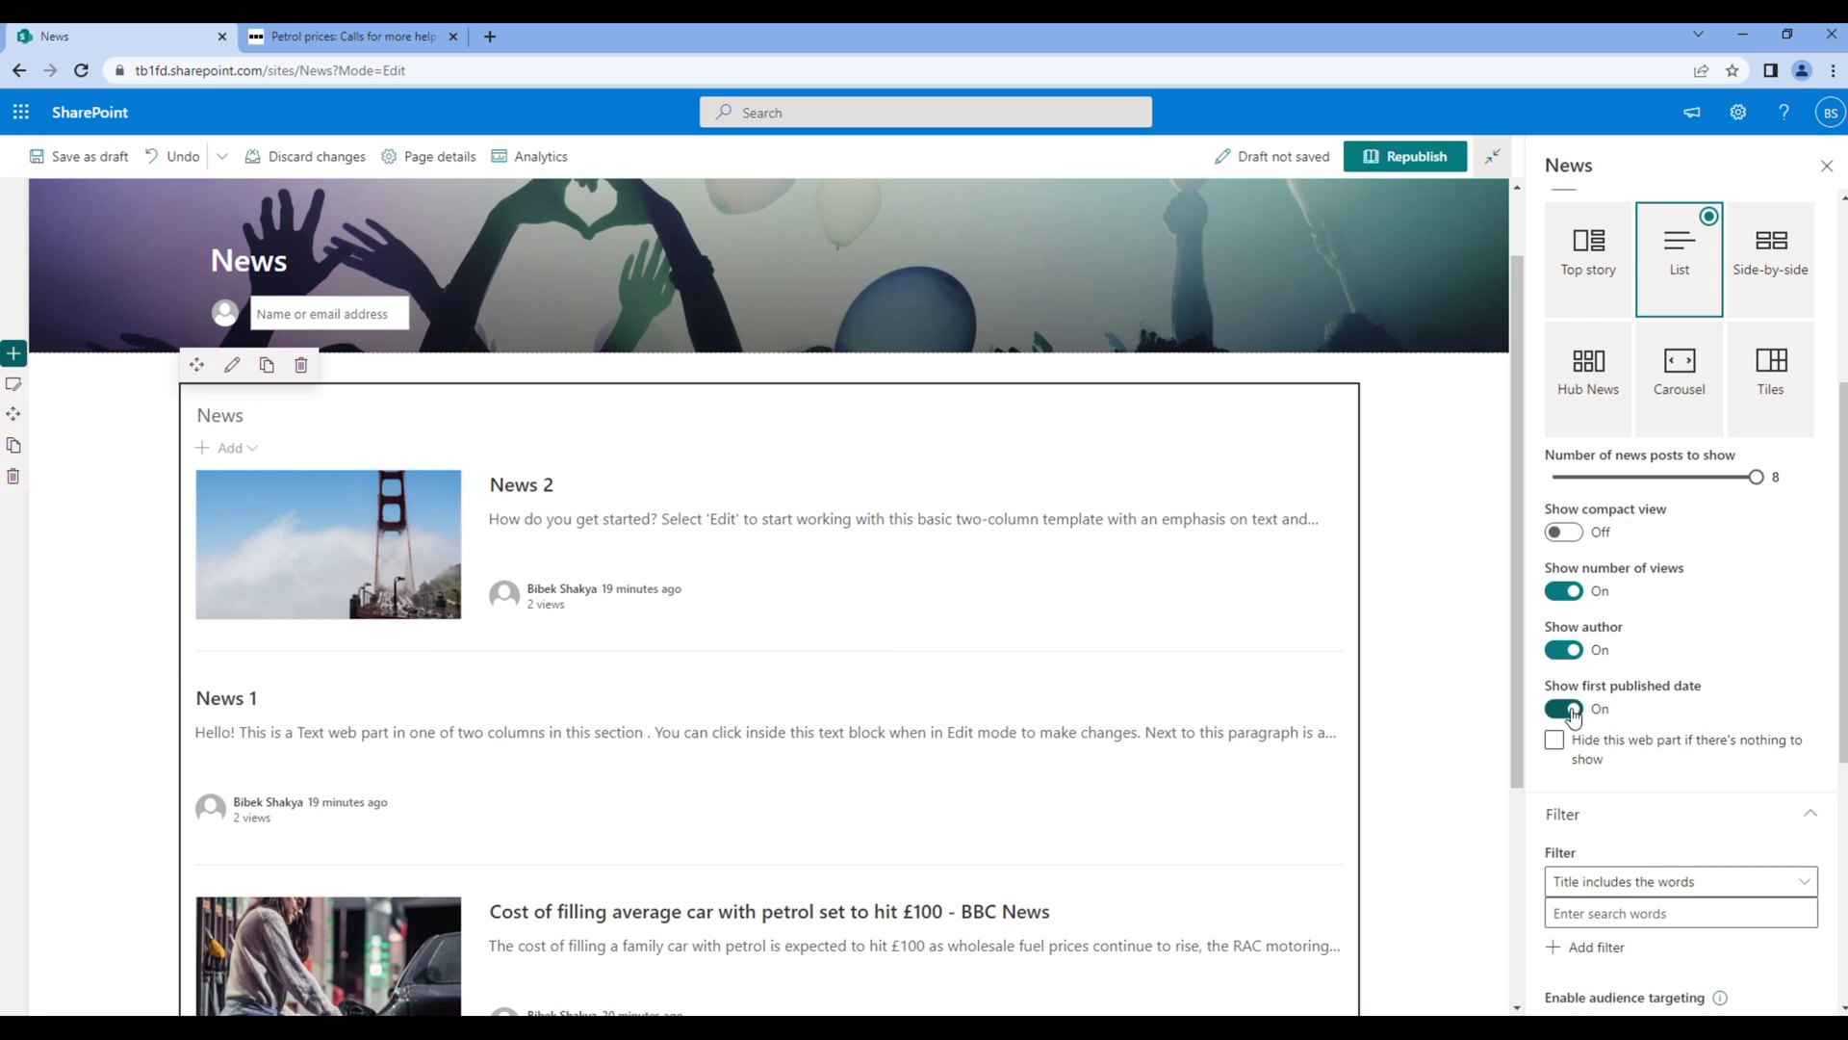
{"action": "scroll", "coordinate": [1569, 698], "scroll_direction": "down", "scroll_amount": 3}
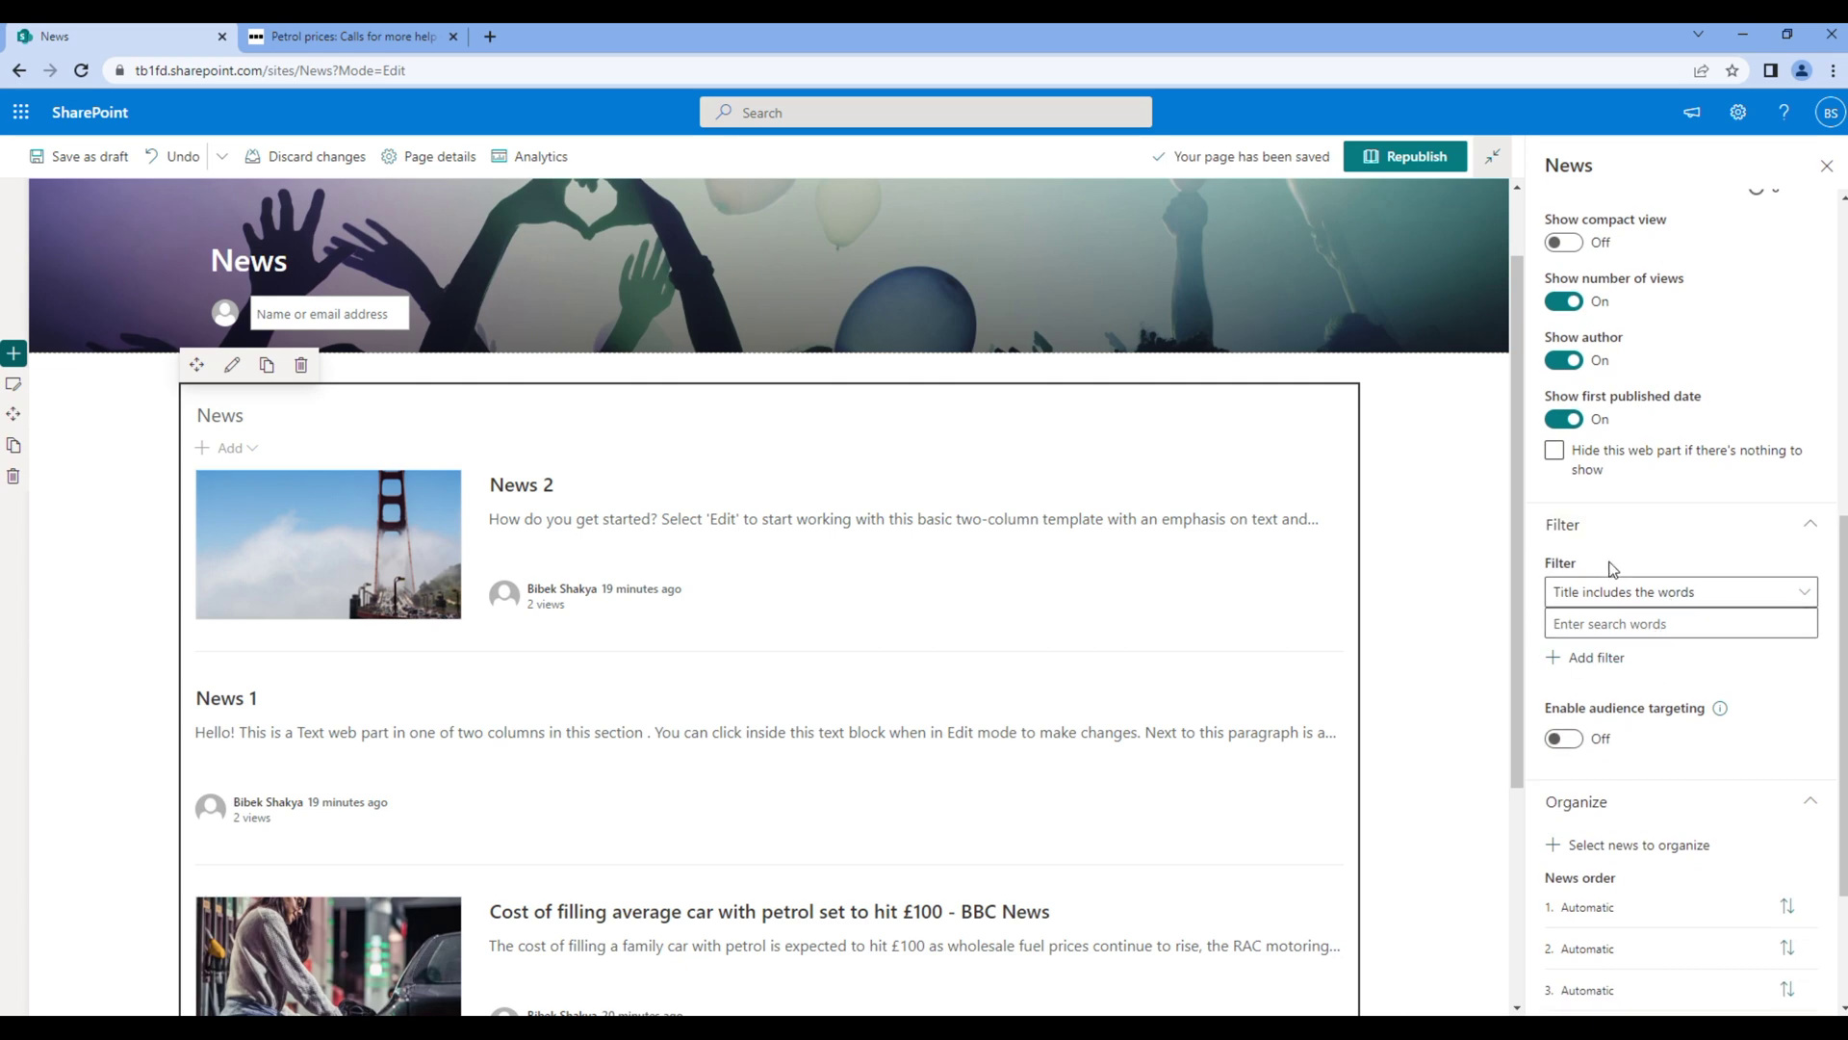
Step: Drag the BBC petrol prices story into slot 1 of the News order
{"action": "scroll", "coordinate": [1636, 655], "scroll_direction": "down", "scroll_amount": 2}
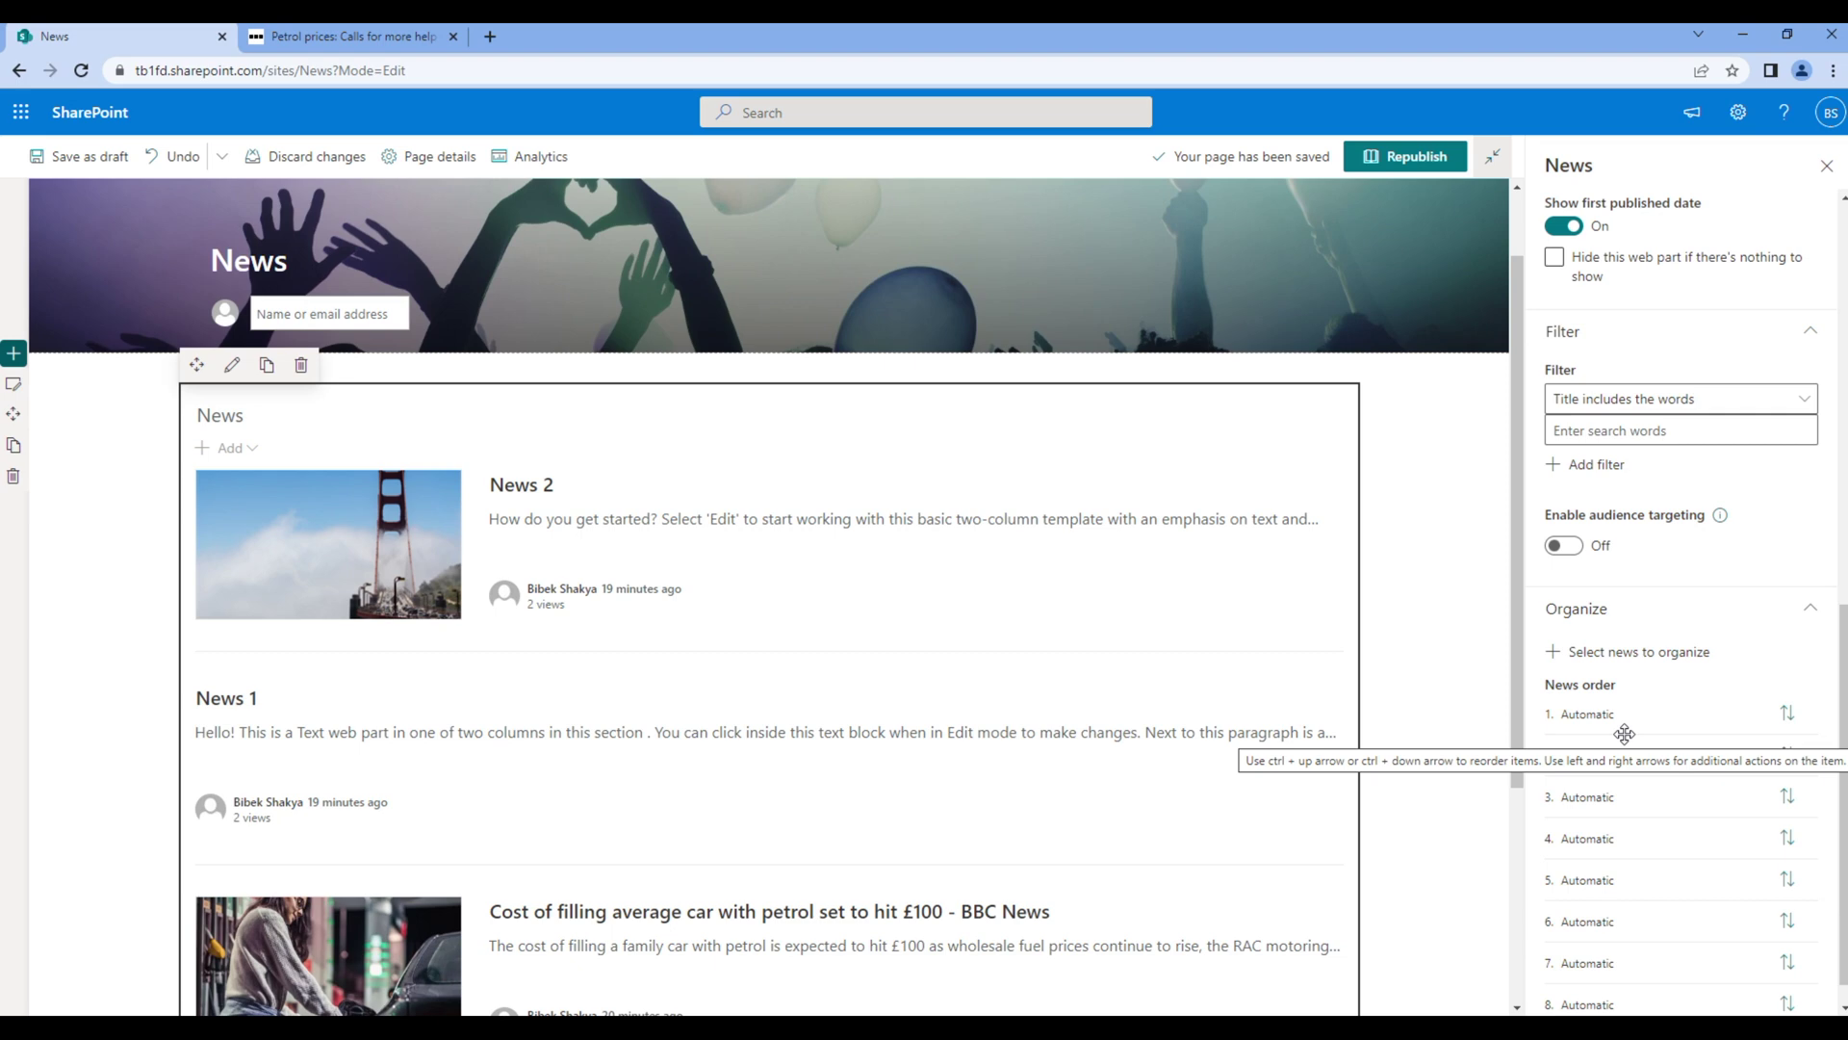
{"action": "left_click", "coordinate": [1649, 655]}
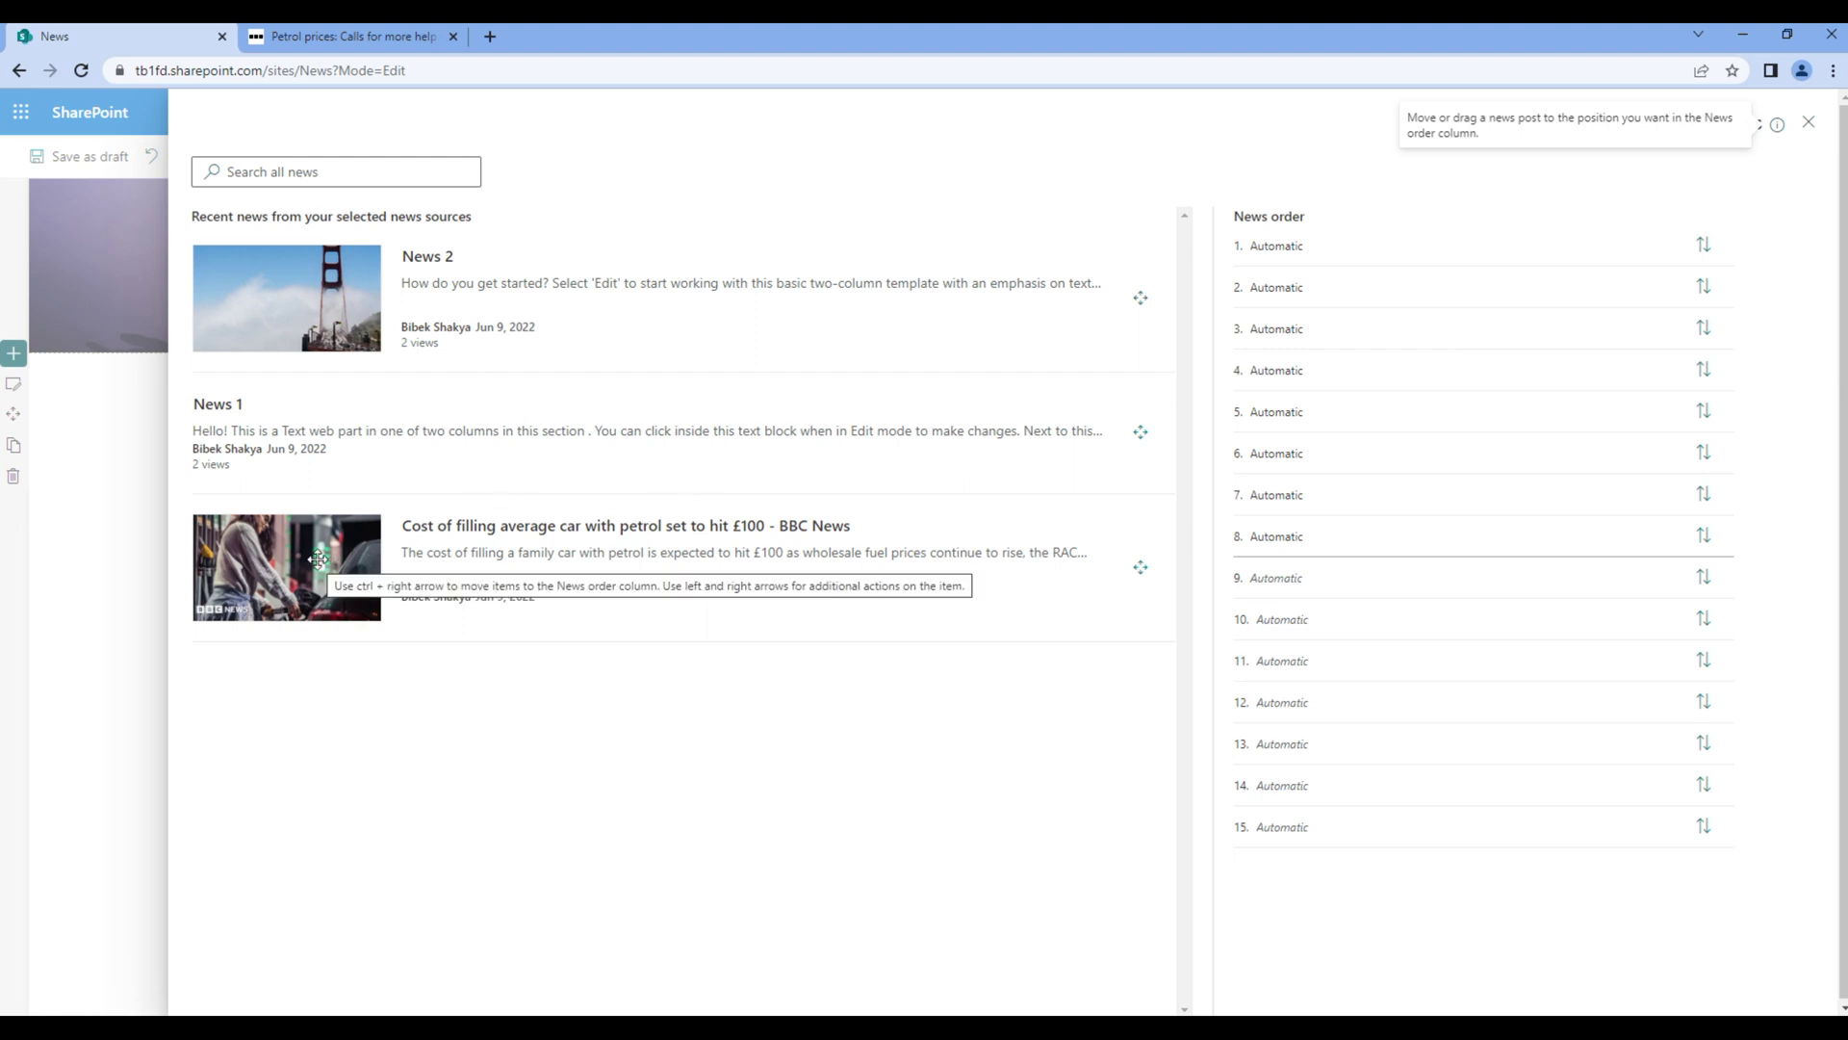
{"action": "left_click_drag", "start_coordinate": [299, 565], "coordinate": [1375, 246]}
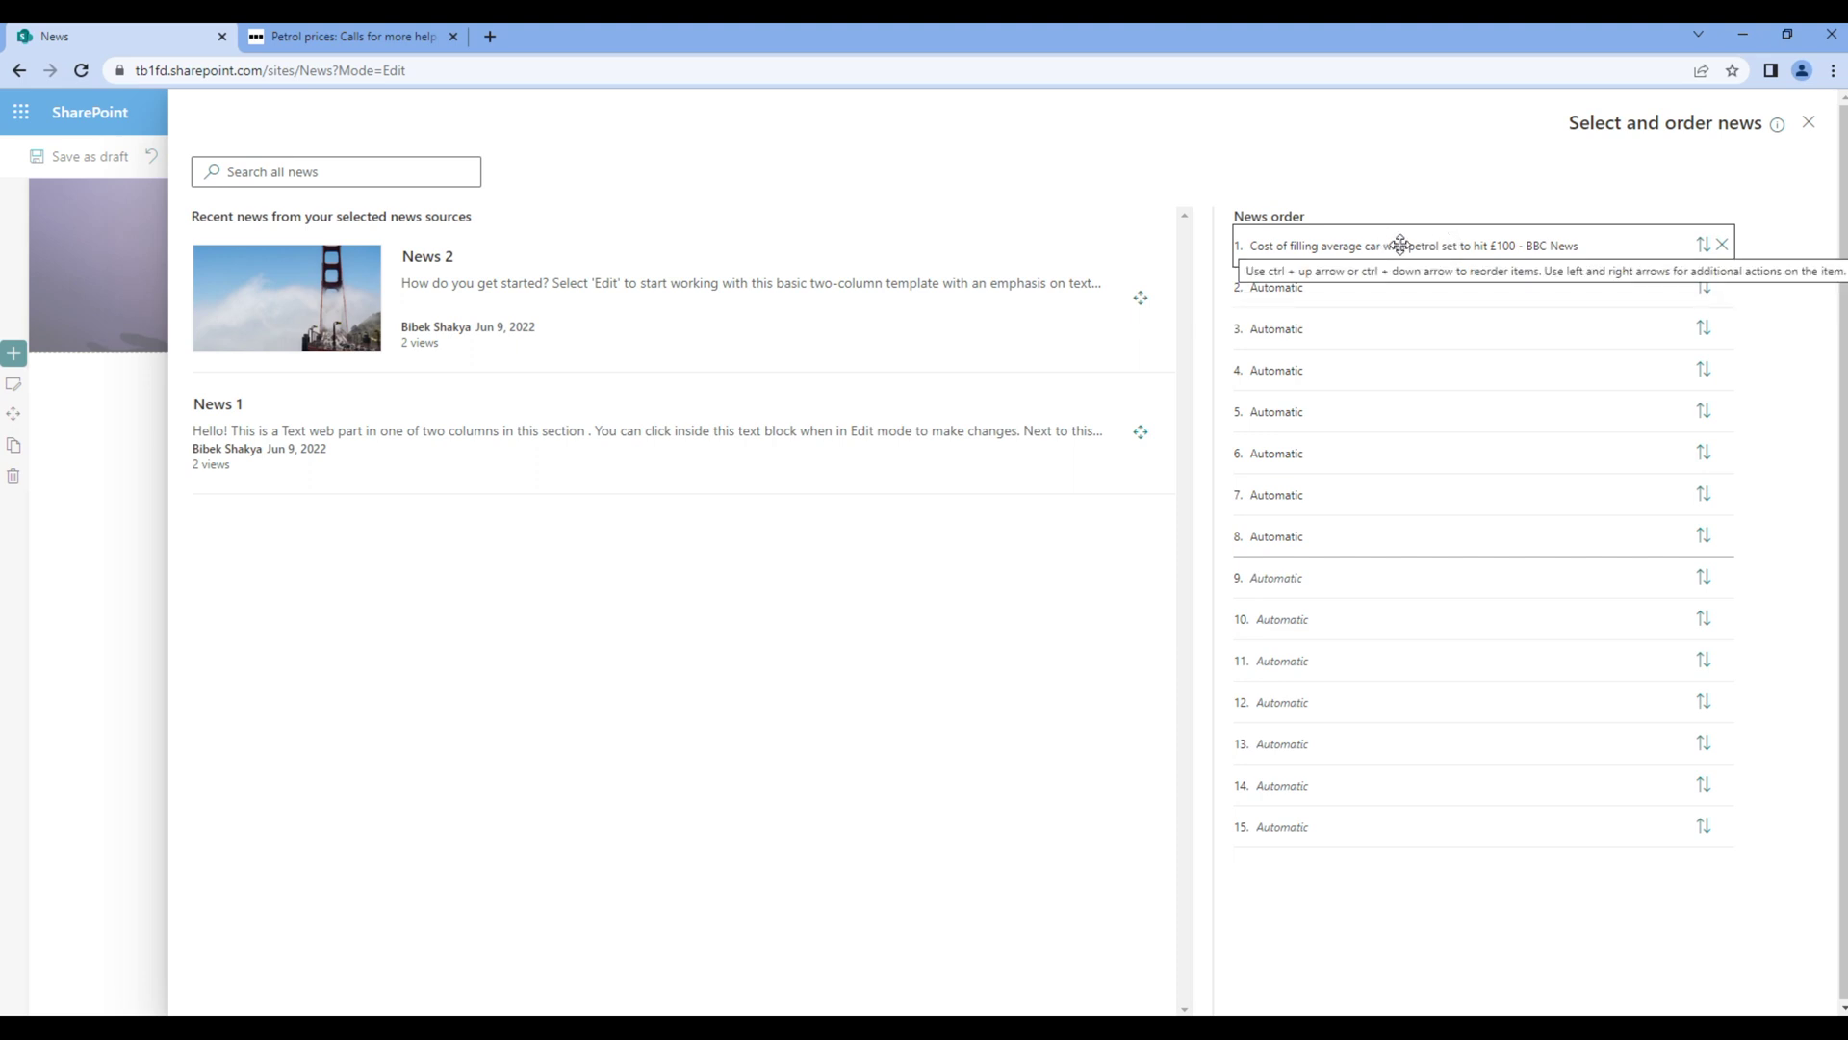
{"action": "left_click", "coordinate": [1809, 126]}
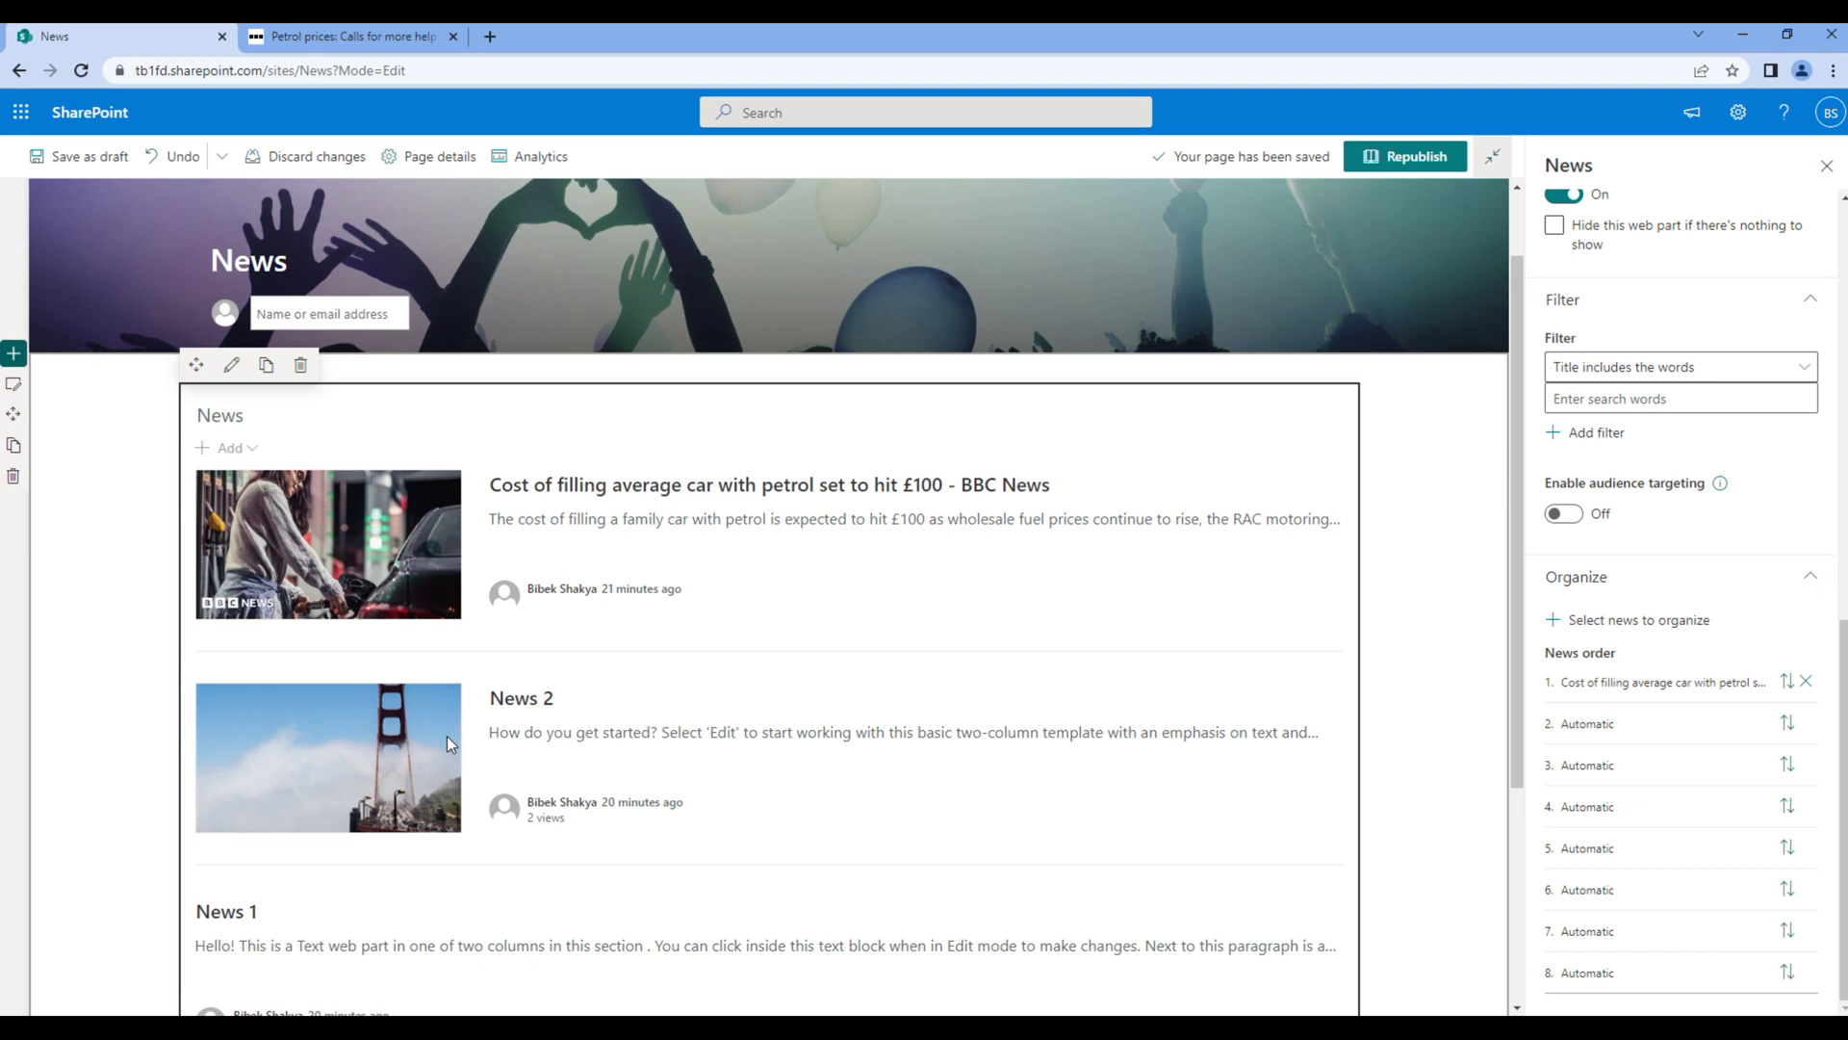
{"action": "left_click", "coordinate": [1409, 160]}
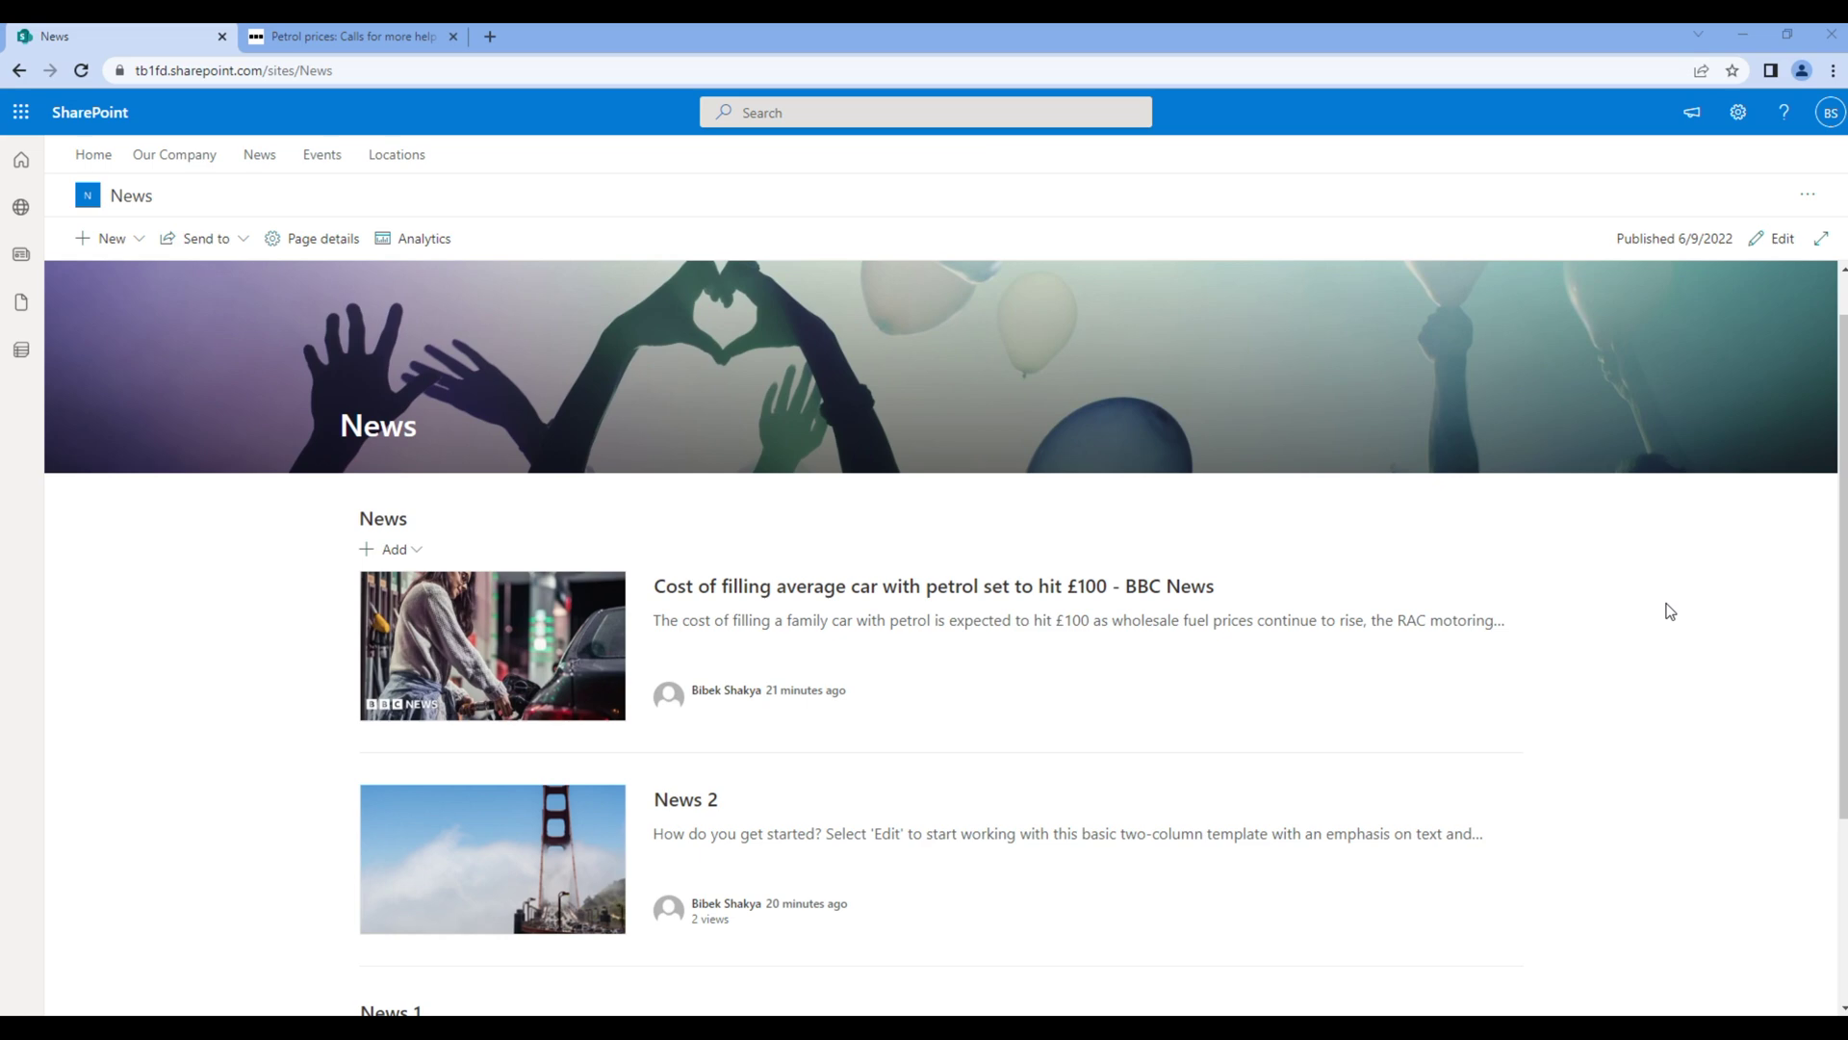
Step: Start a Visual-template news post titled 'News 3' from the web part's Add menu
{"action": "left_click", "coordinate": [409, 553]}
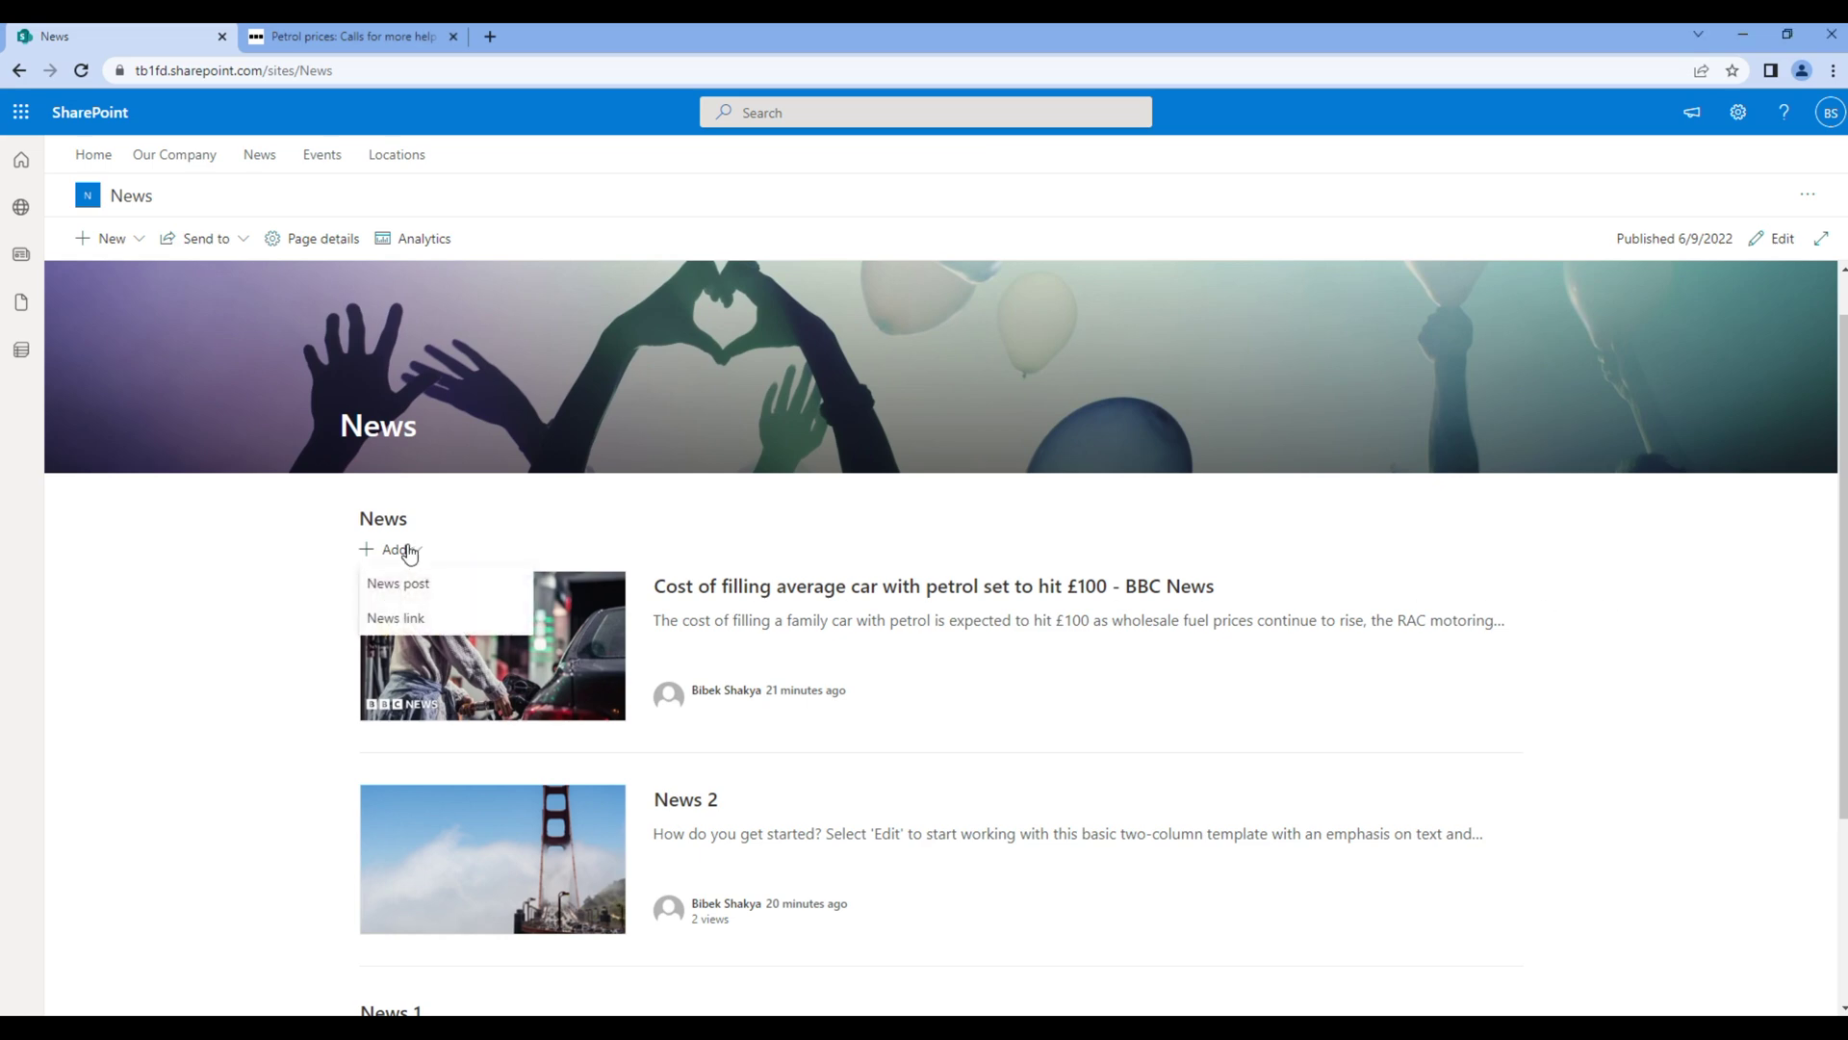
{"action": "left_click", "coordinate": [435, 593]}
{"action": "left_click", "coordinate": [409, 354]}
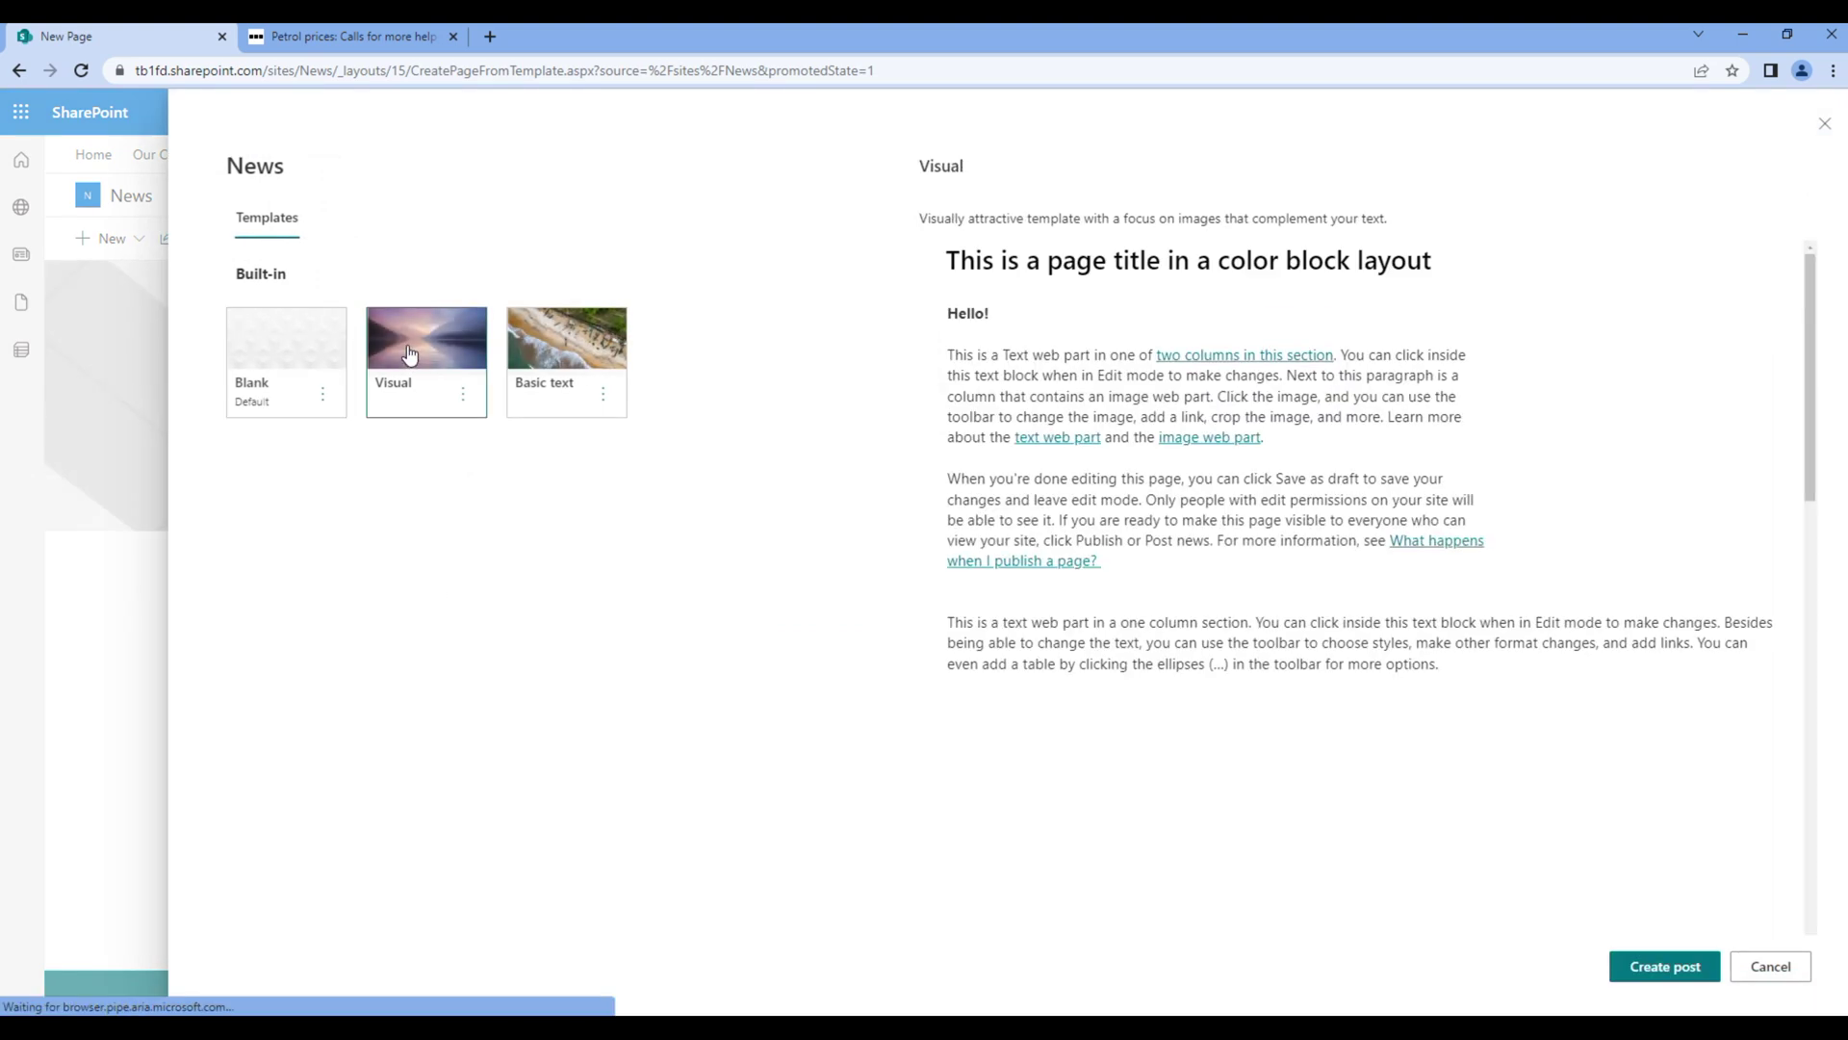
{"action": "left_click", "coordinate": [1641, 963]}
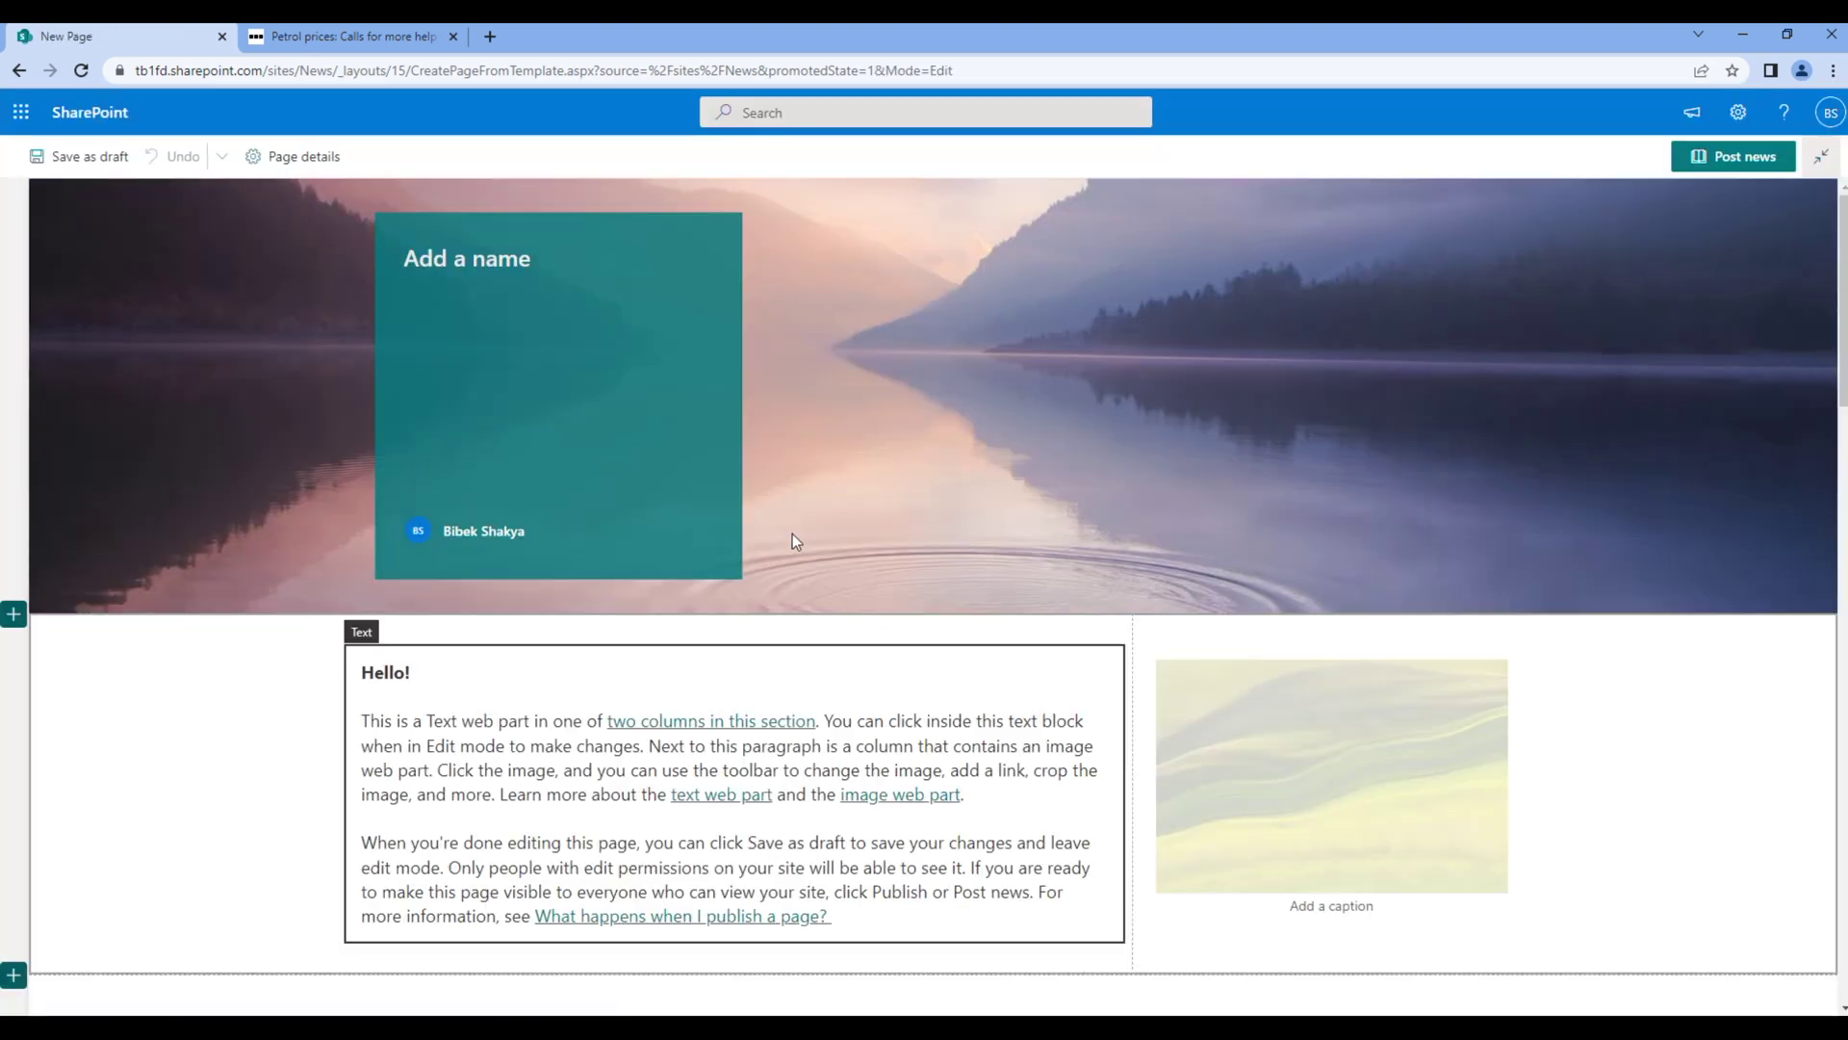
{"action": "type", "text": "New "}
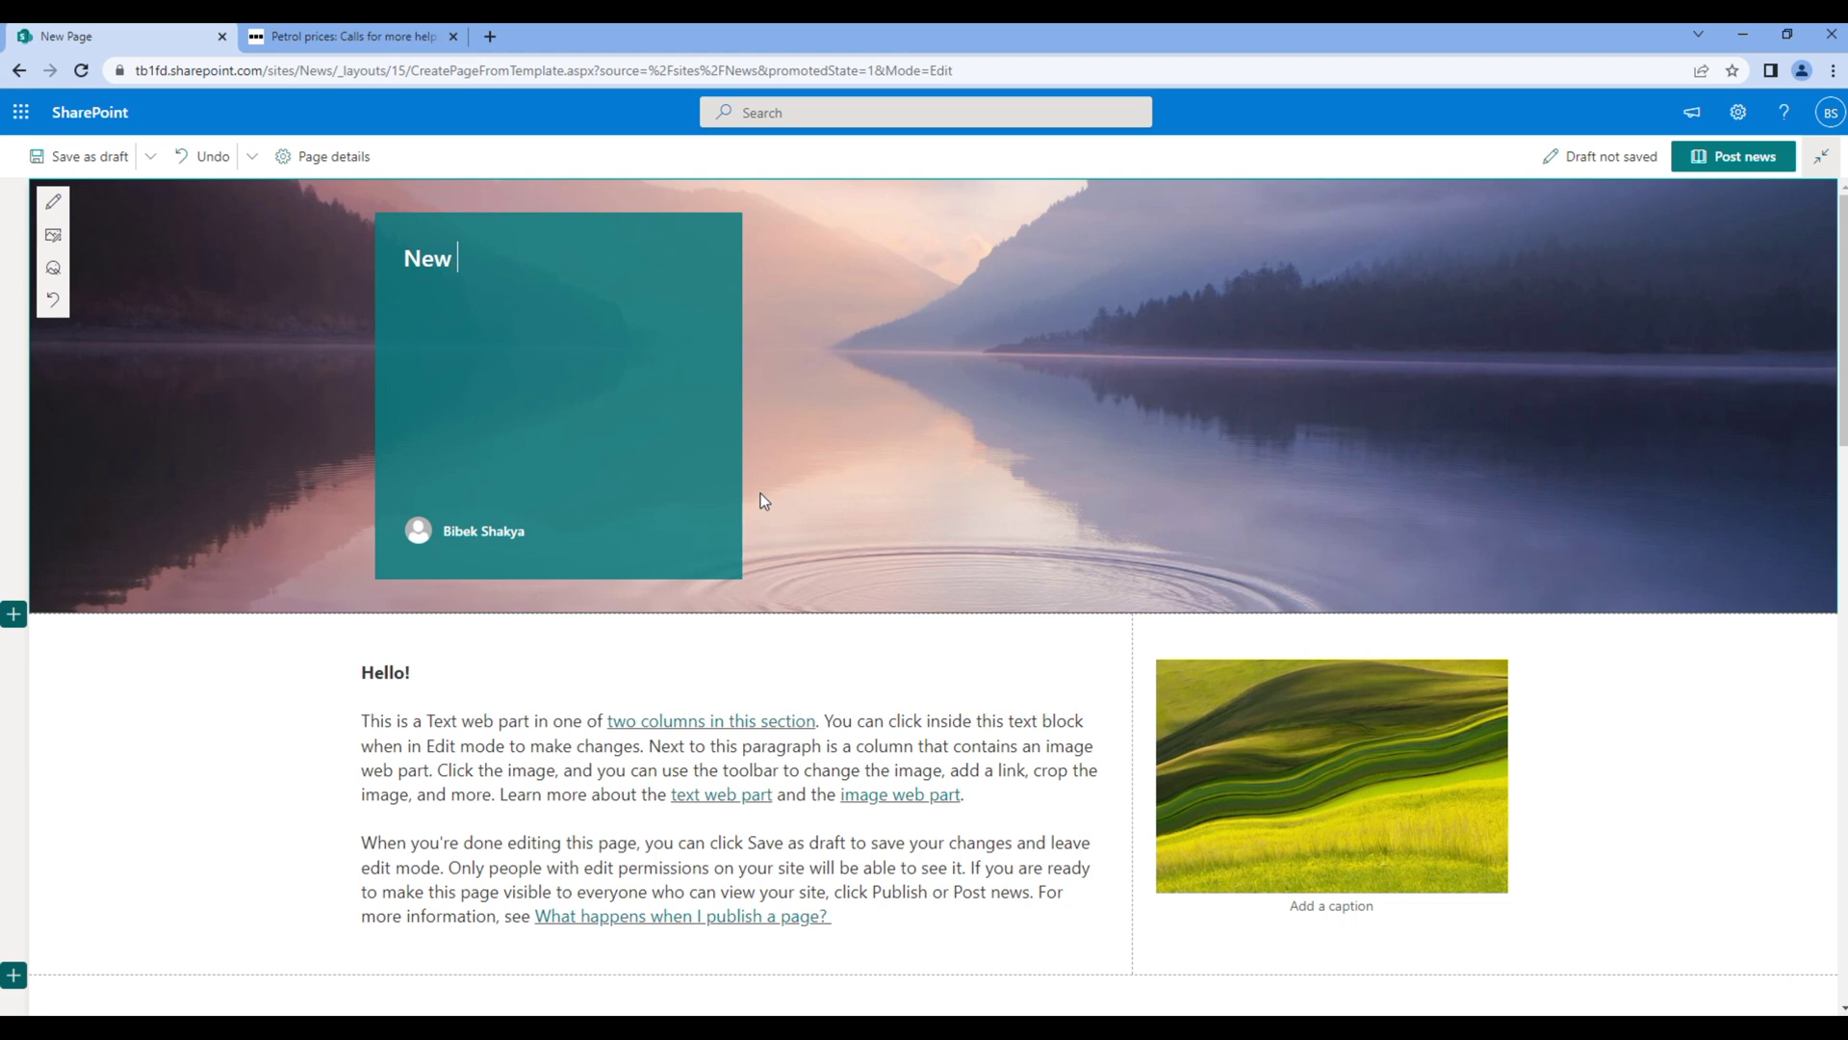
{"action": "type", "text": "s 3"}
Step: Set the pink flower stock photo as the banner and publish News 3
{"action": "left_click", "coordinate": [51, 236]}
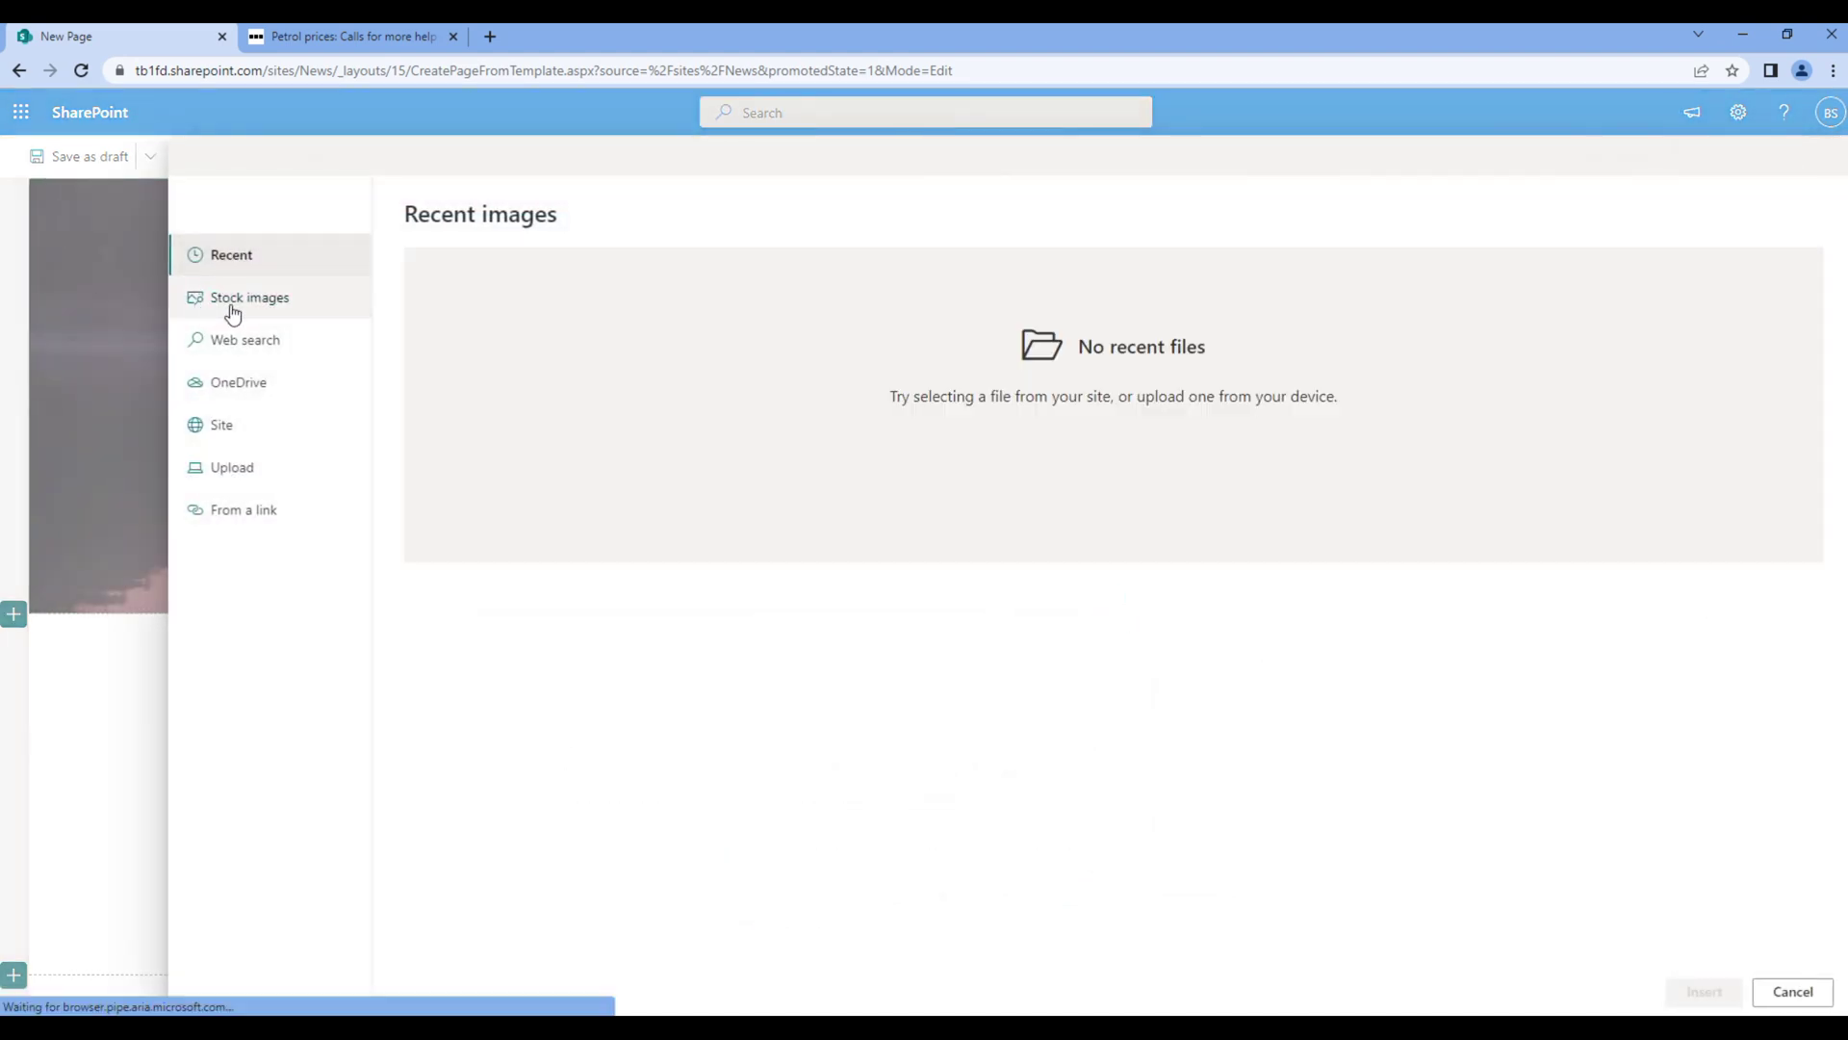
{"action": "left_click", "coordinate": [230, 308]}
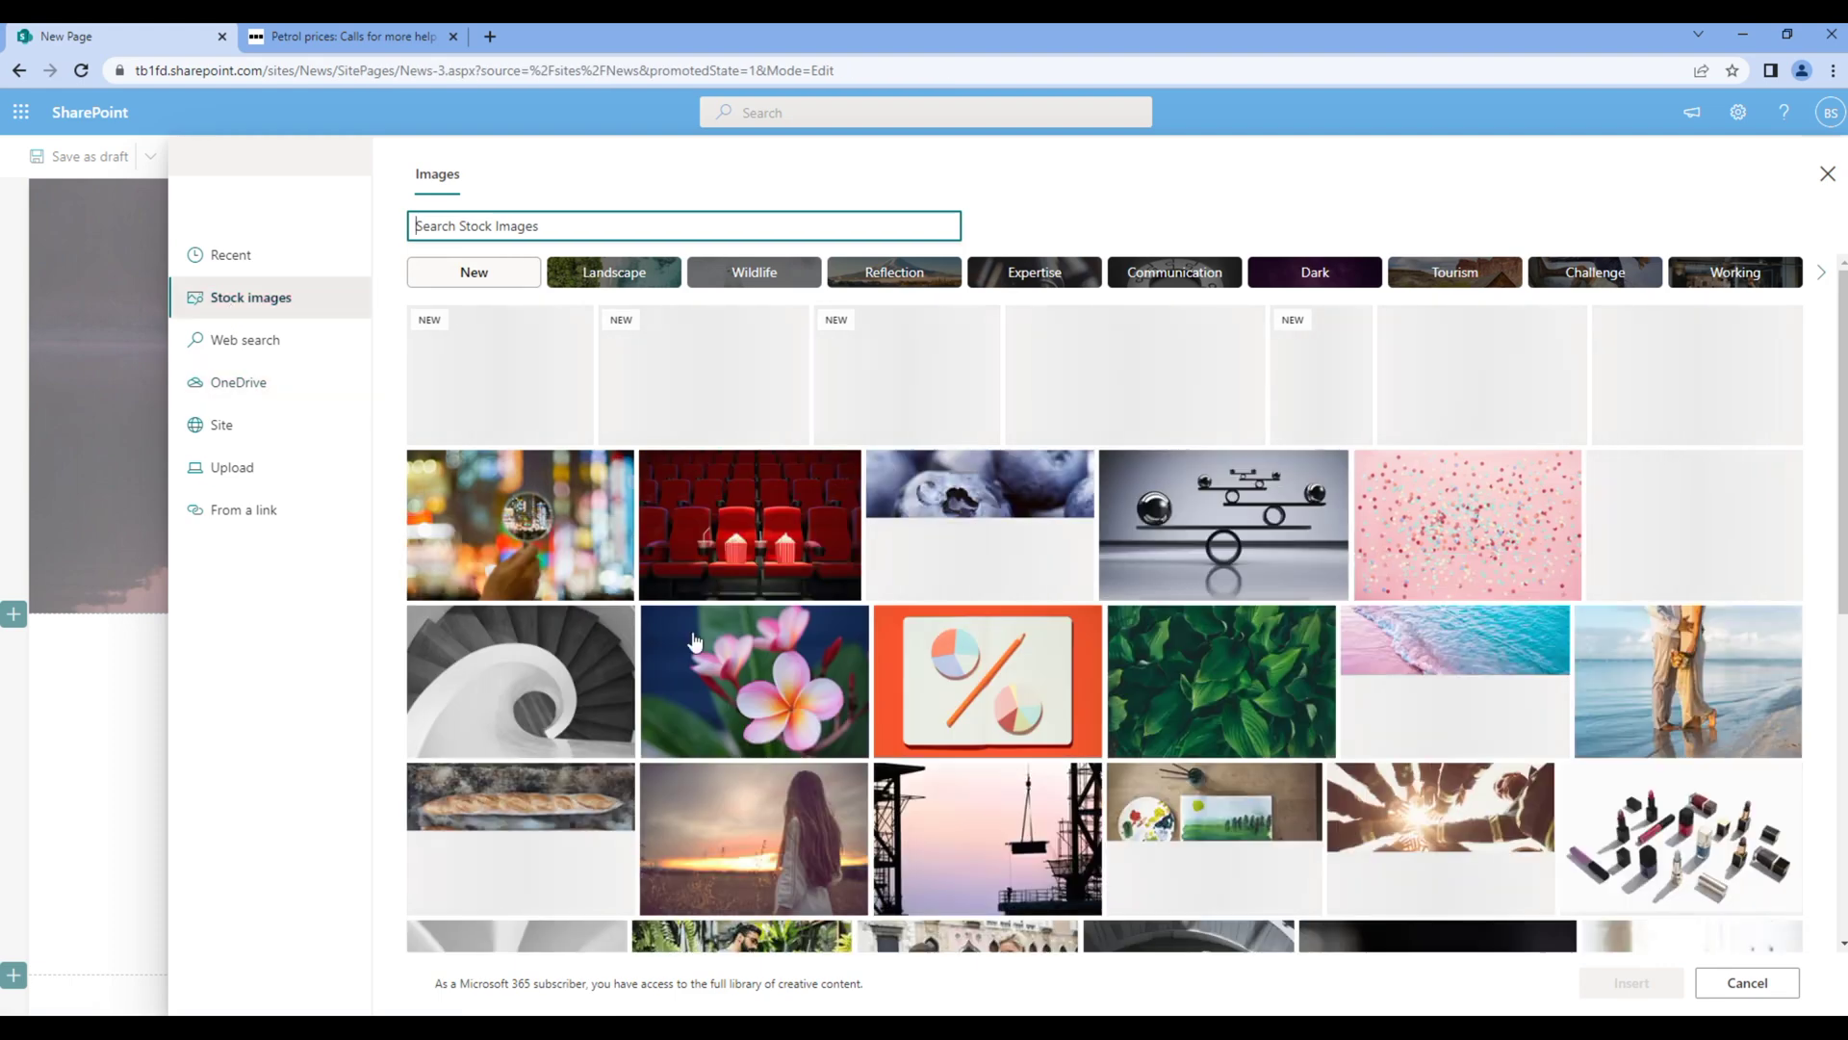
{"action": "left_click", "coordinate": [756, 678]}
{"action": "left_click", "coordinate": [1636, 986]}
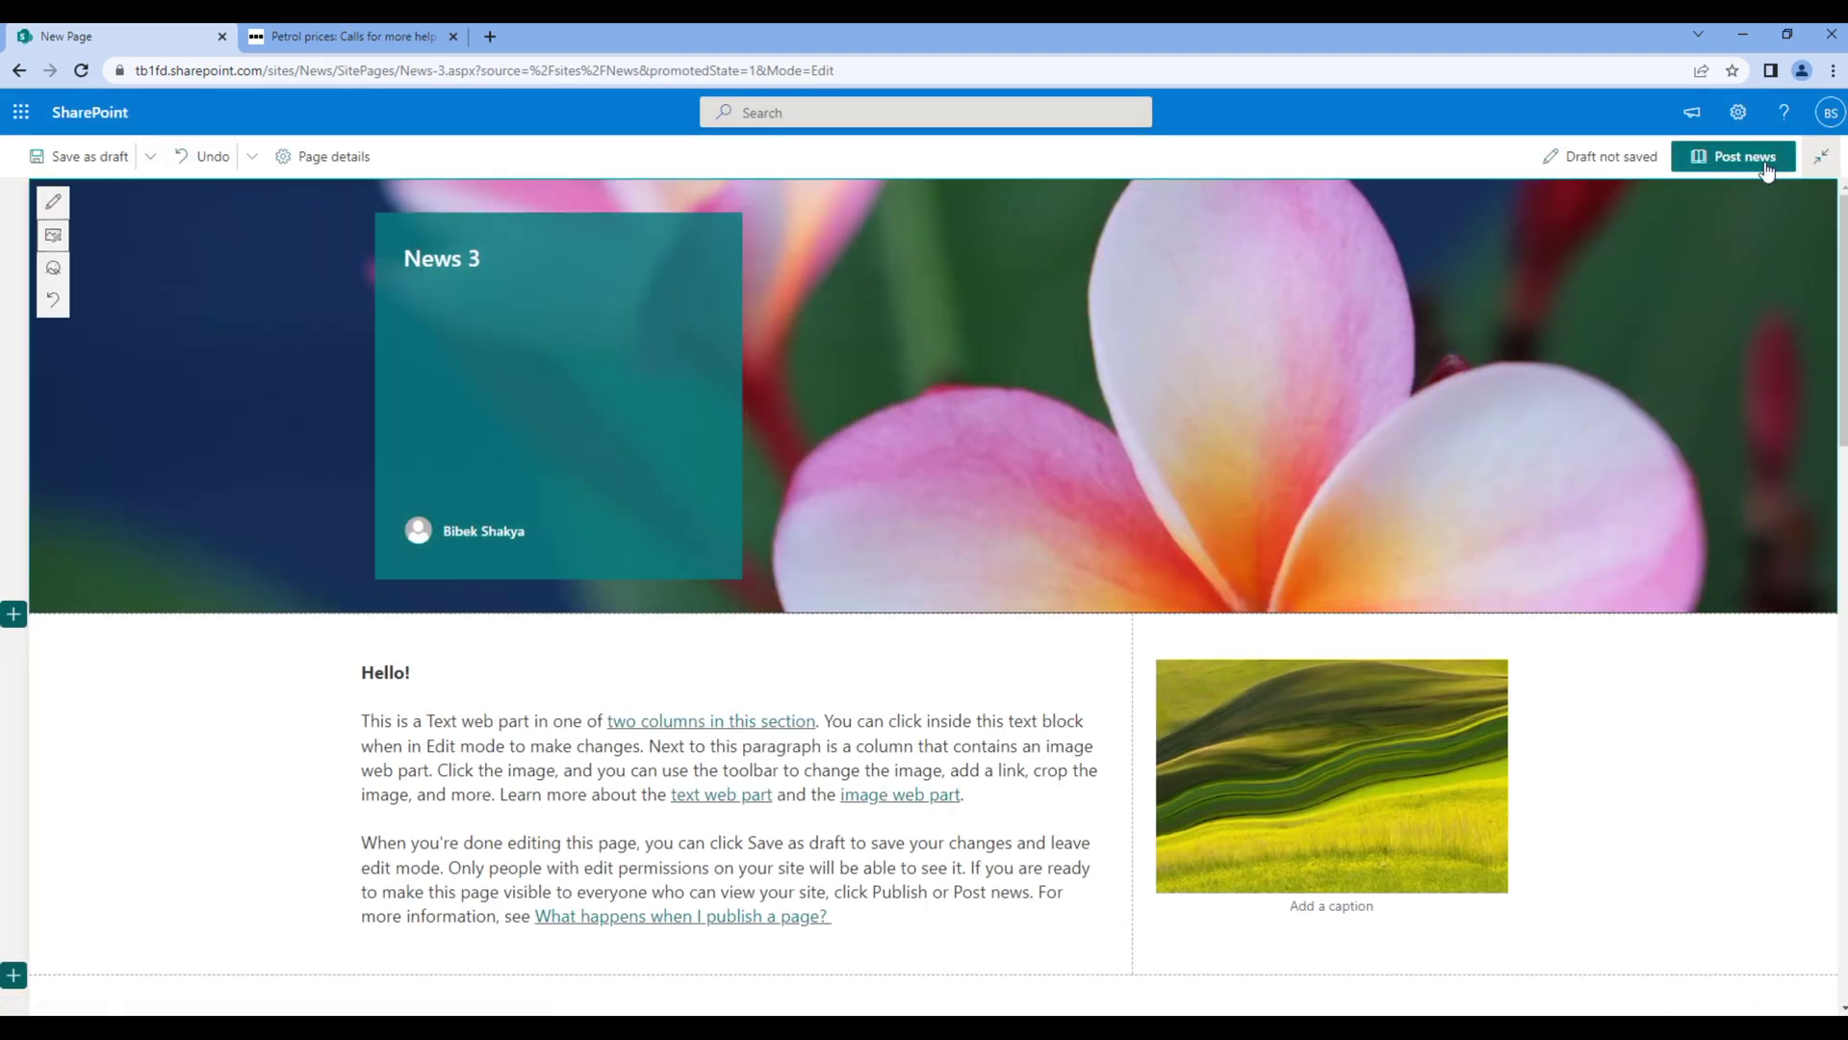
{"action": "left_click", "coordinate": [1764, 161]}
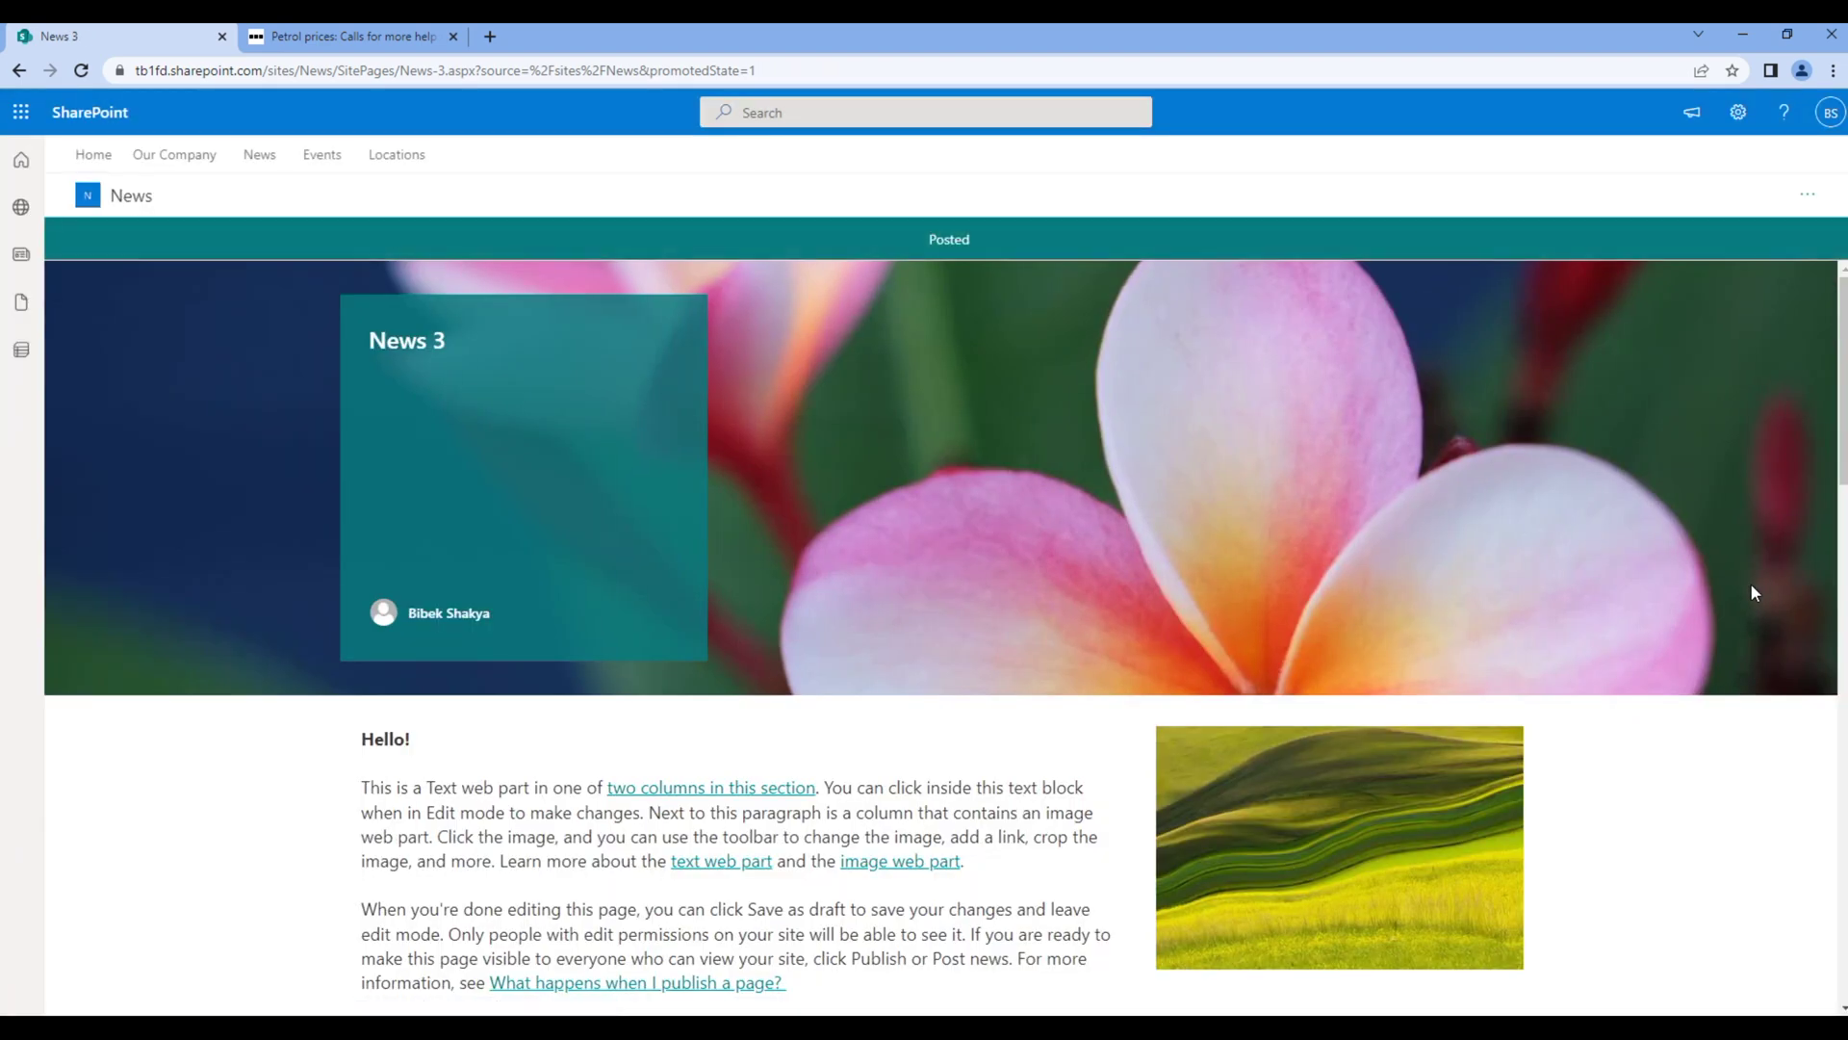
Step: From the News site home page, open the News 1 post in edit mode
{"action": "left_click", "coordinate": [123, 198]}
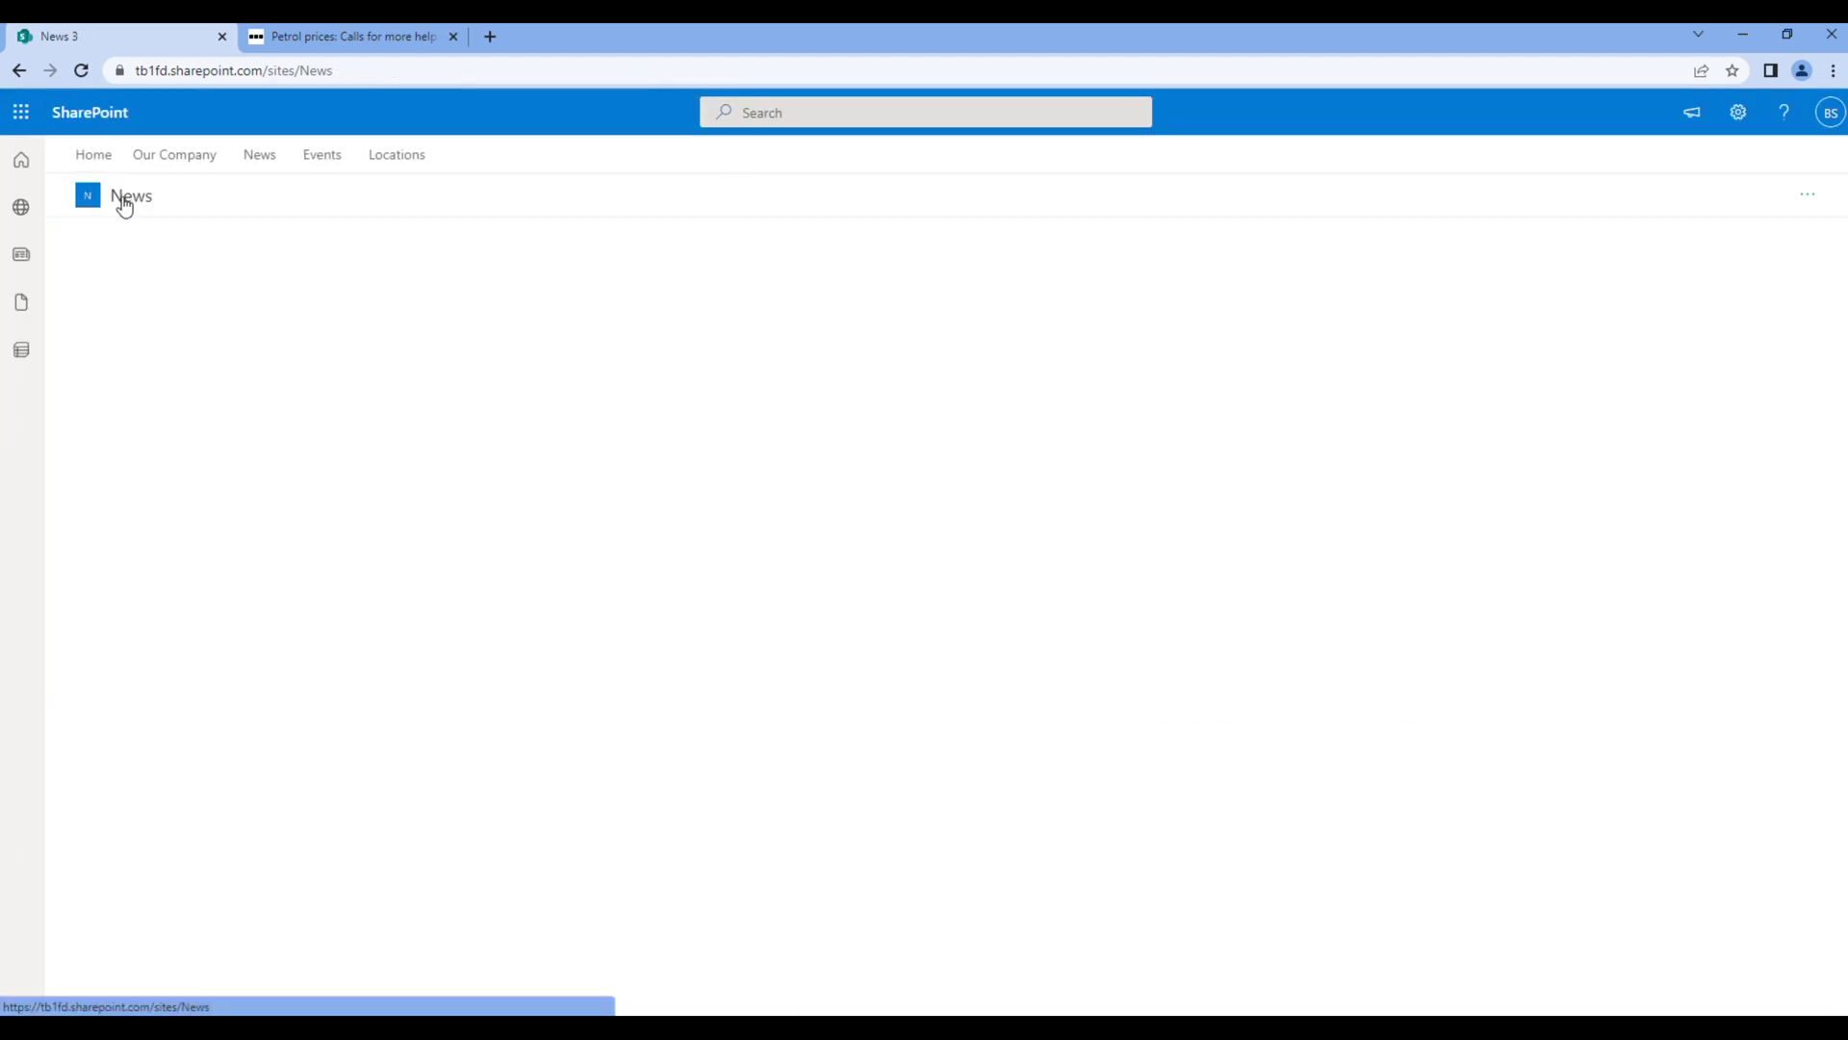
{"action": "scroll", "coordinate": [239, 640], "scroll_direction": "down", "scroll_amount": 4}
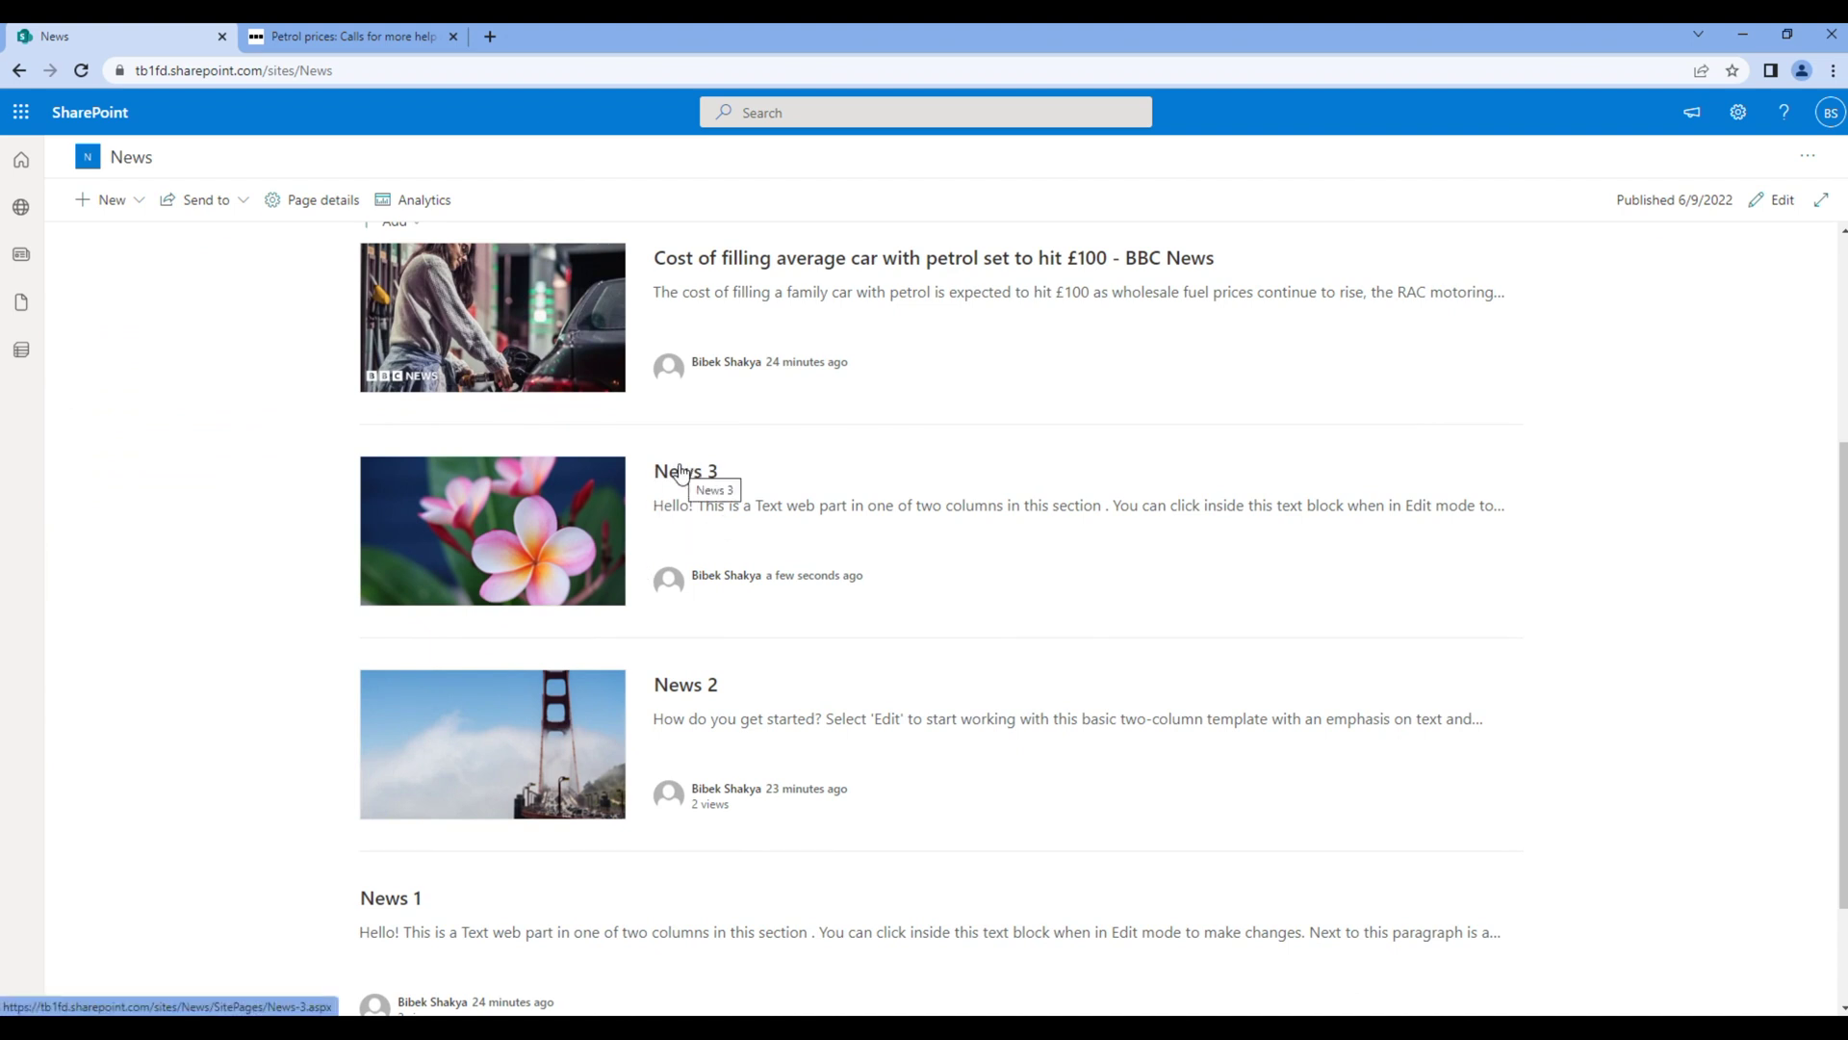
{"action": "scroll", "coordinate": [685, 470], "scroll_direction": "down", "scroll_amount": 2}
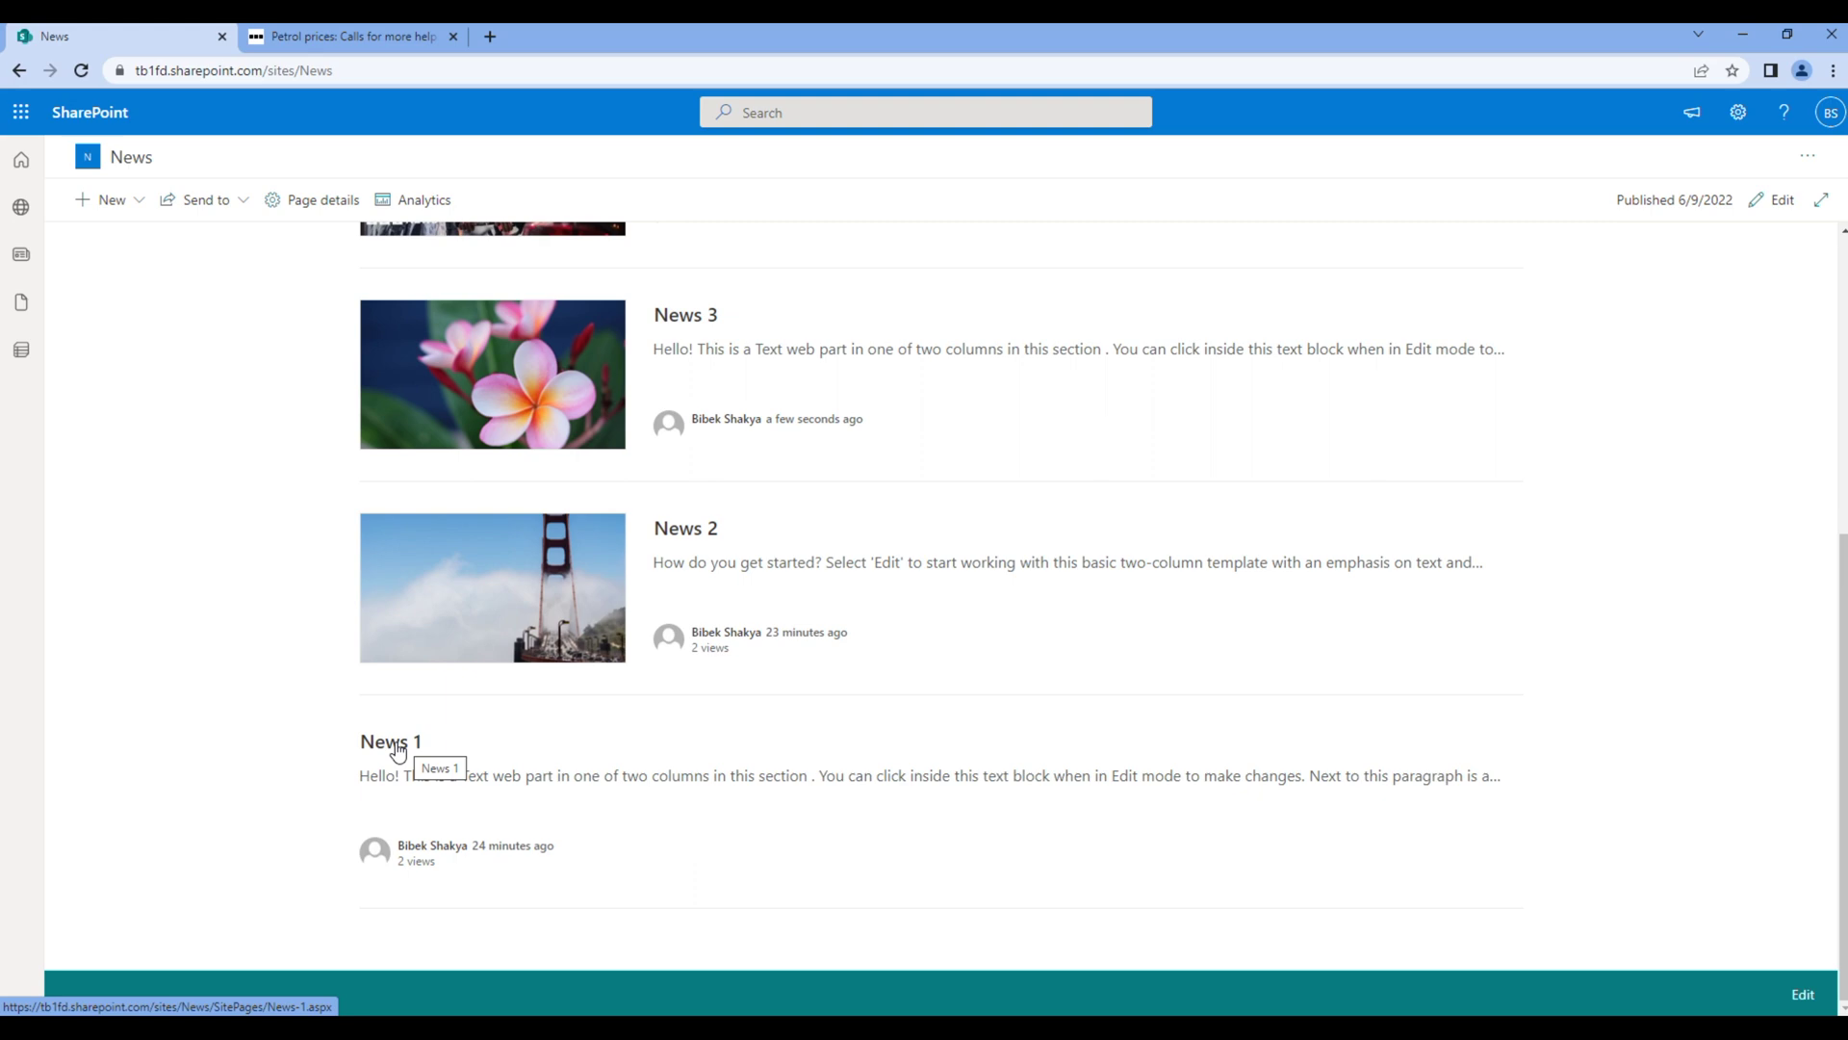
{"action": "left_click", "coordinate": [397, 750]}
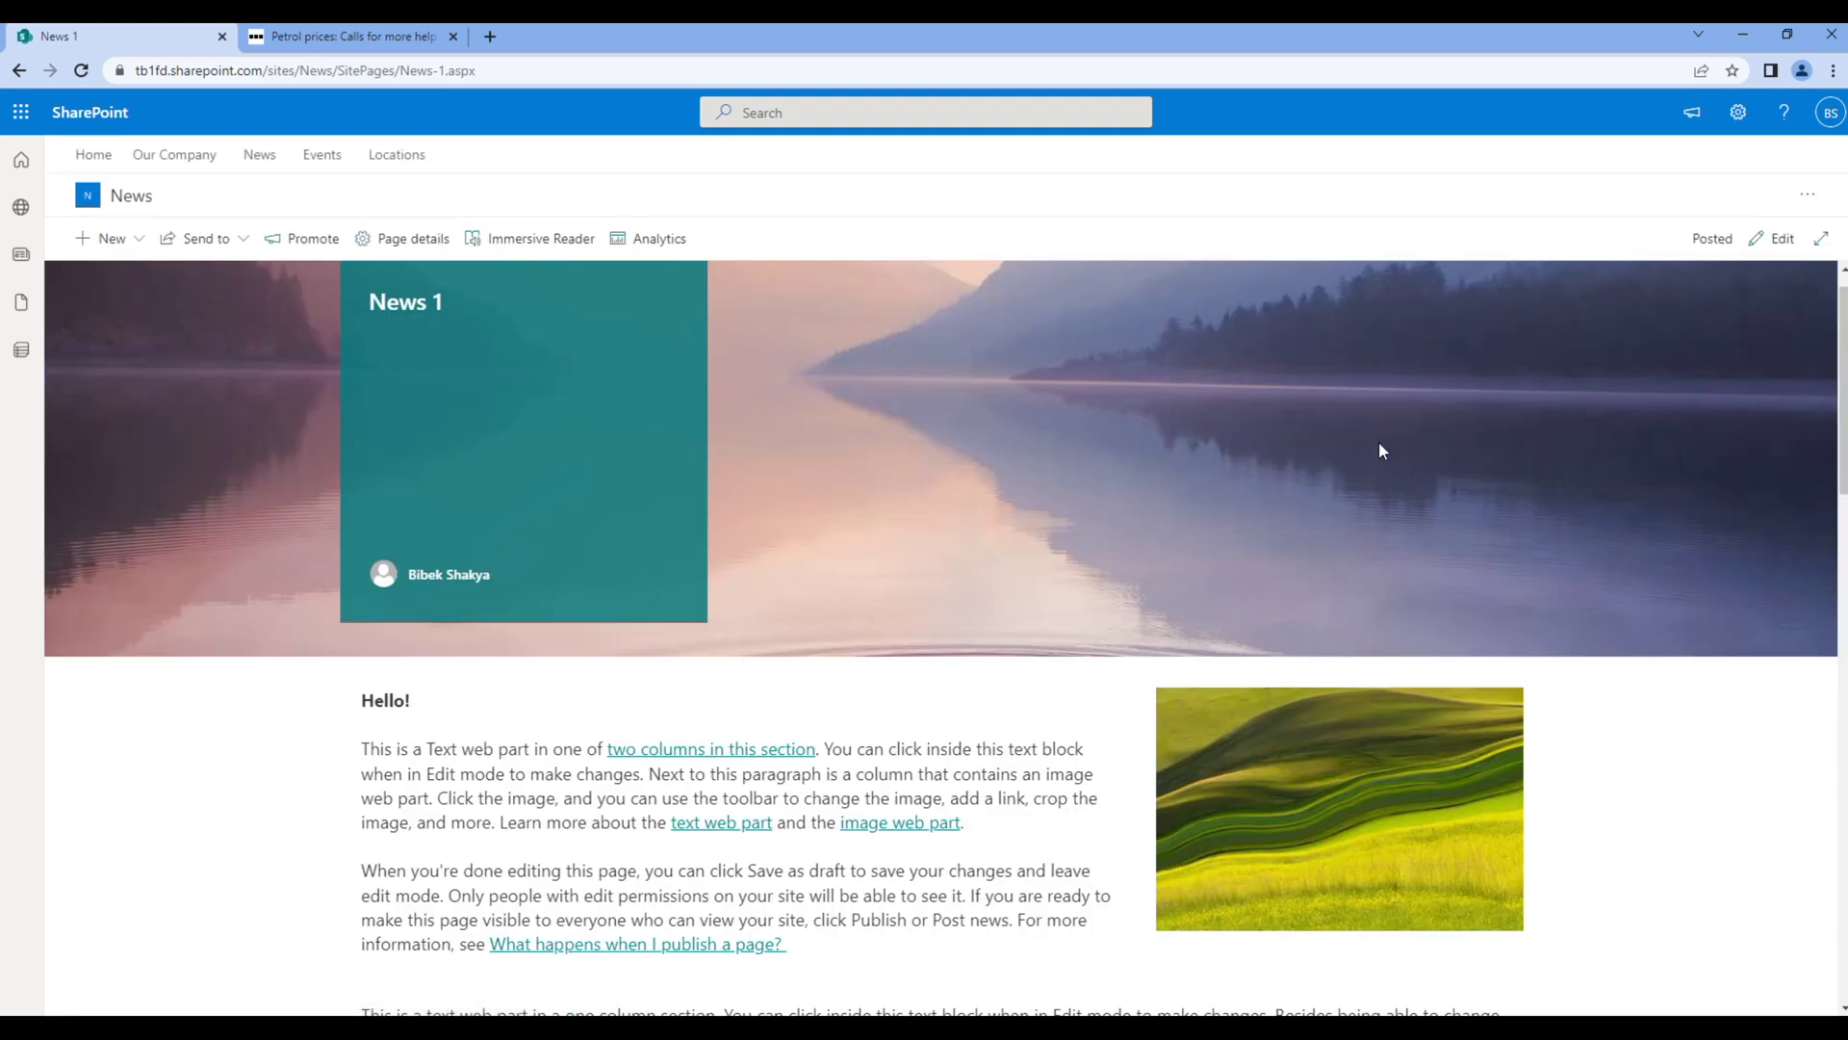
{"action": "left_click", "coordinate": [1776, 246]}
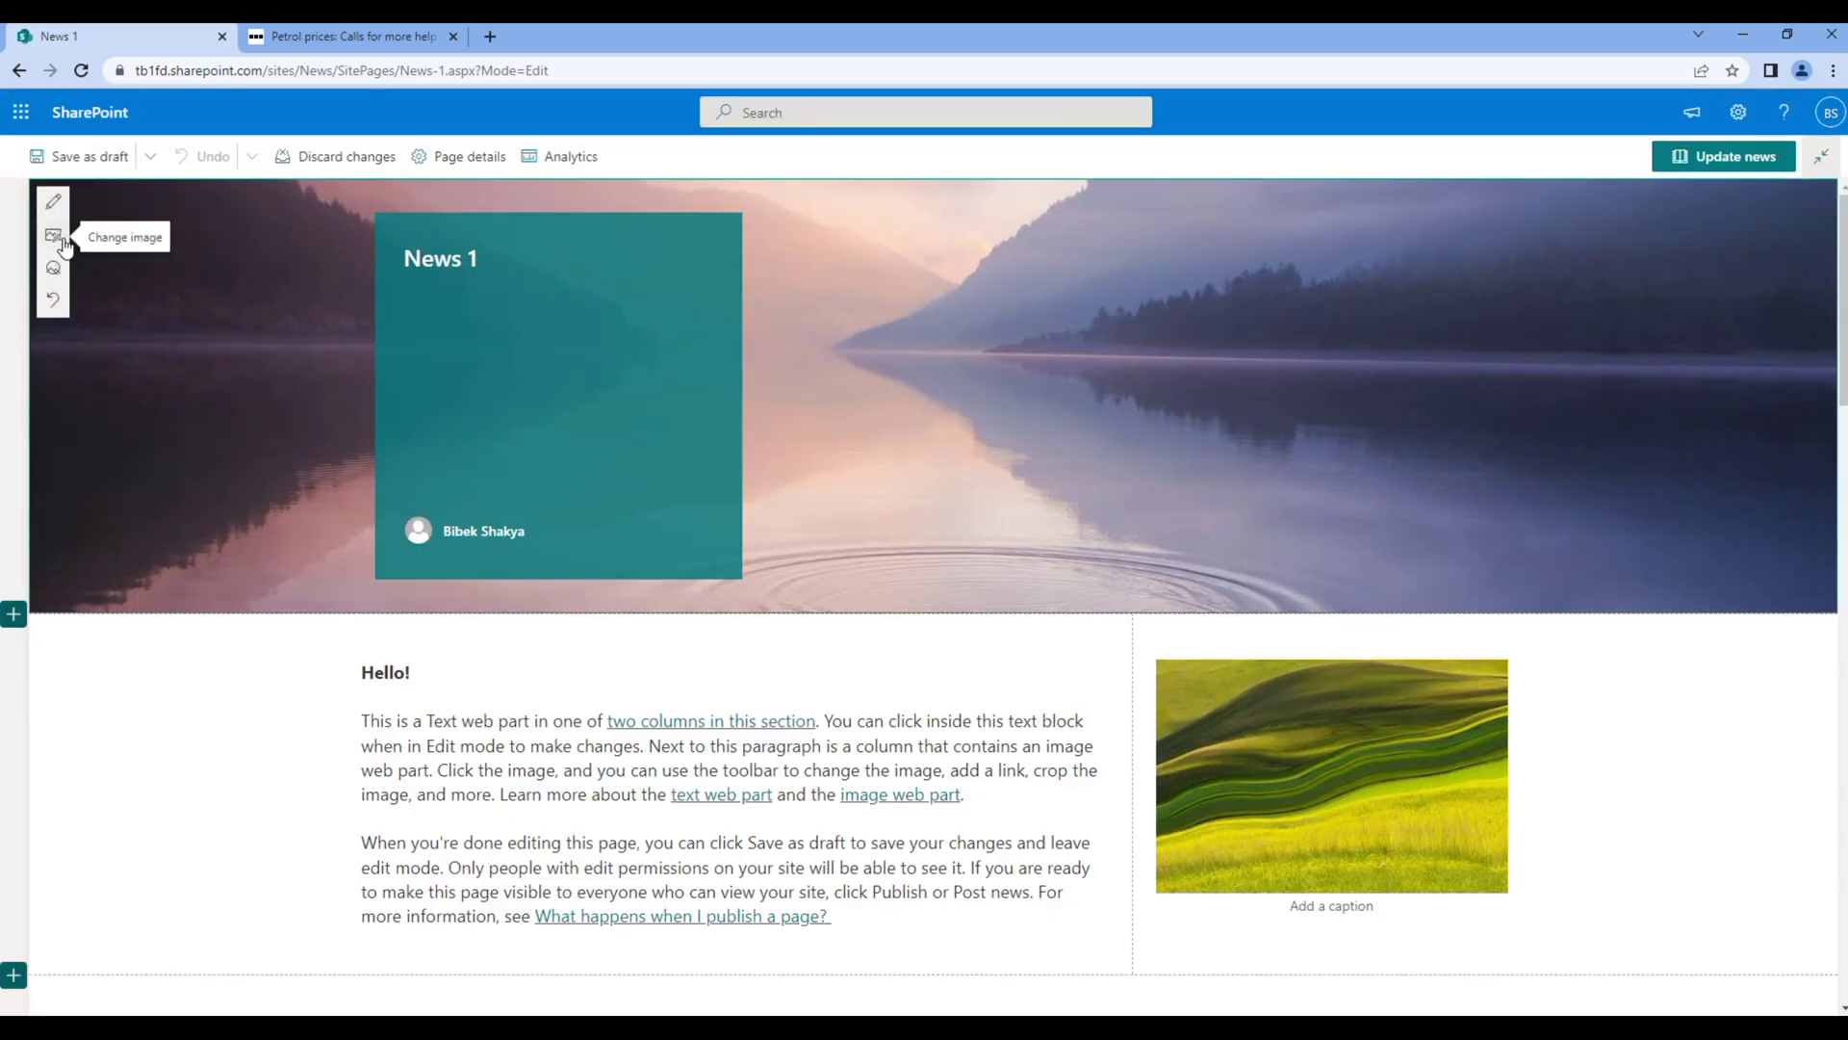
Step: Make the medical-staff stock photo the News 1 banner and republish the post
{"action": "left_click", "coordinate": [53, 235]}
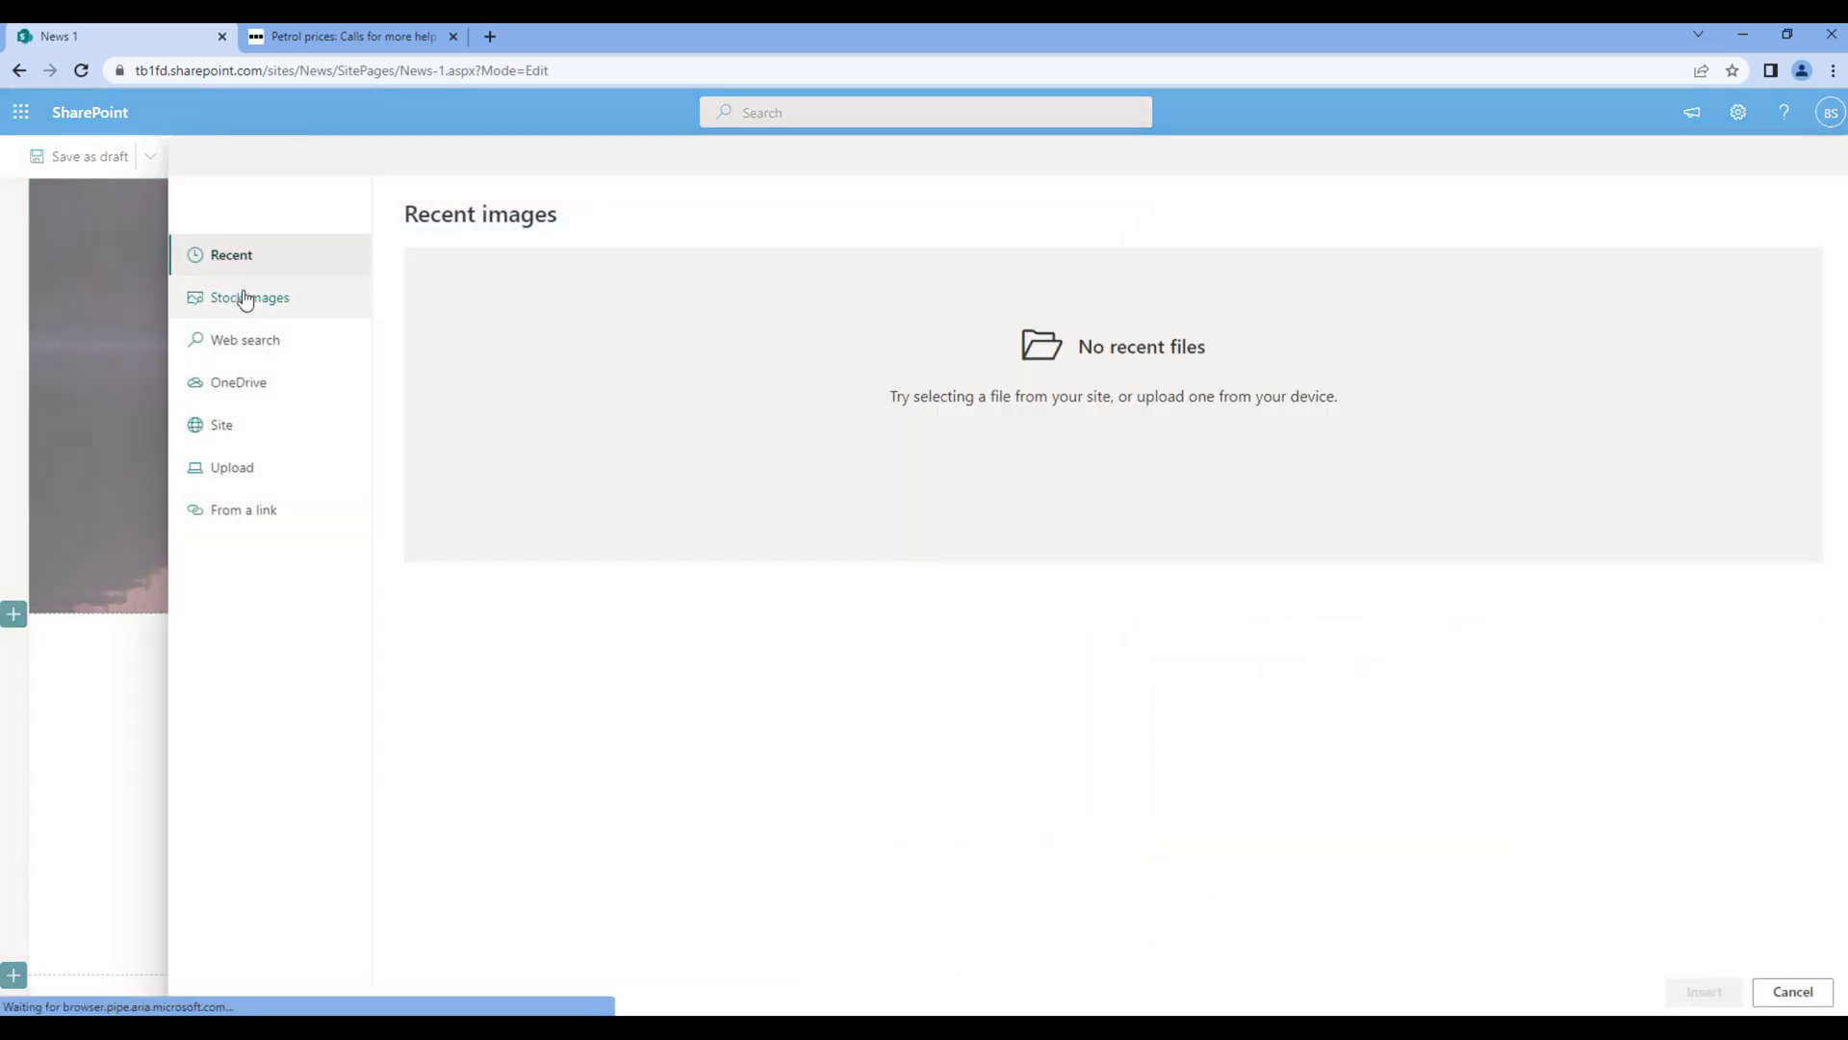
{"action": "left_click", "coordinate": [239, 297]}
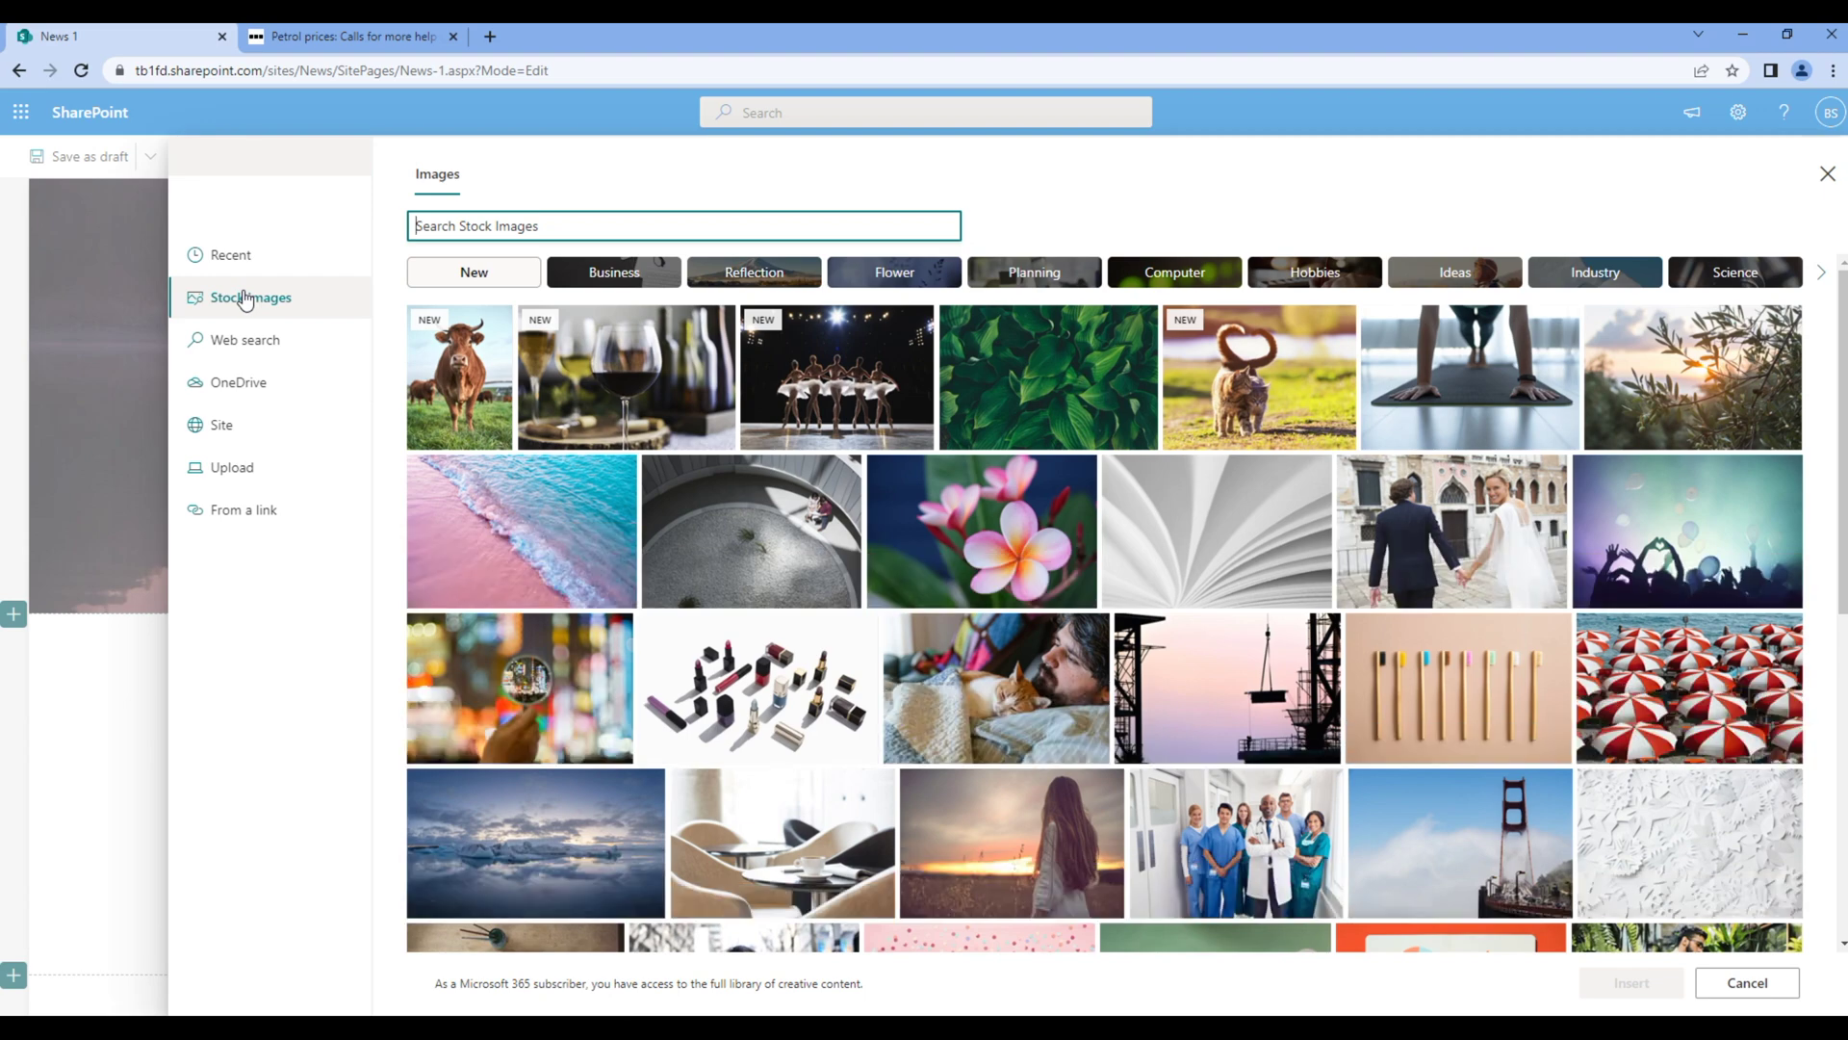
{"action": "left_click", "coordinate": [1204, 821]}
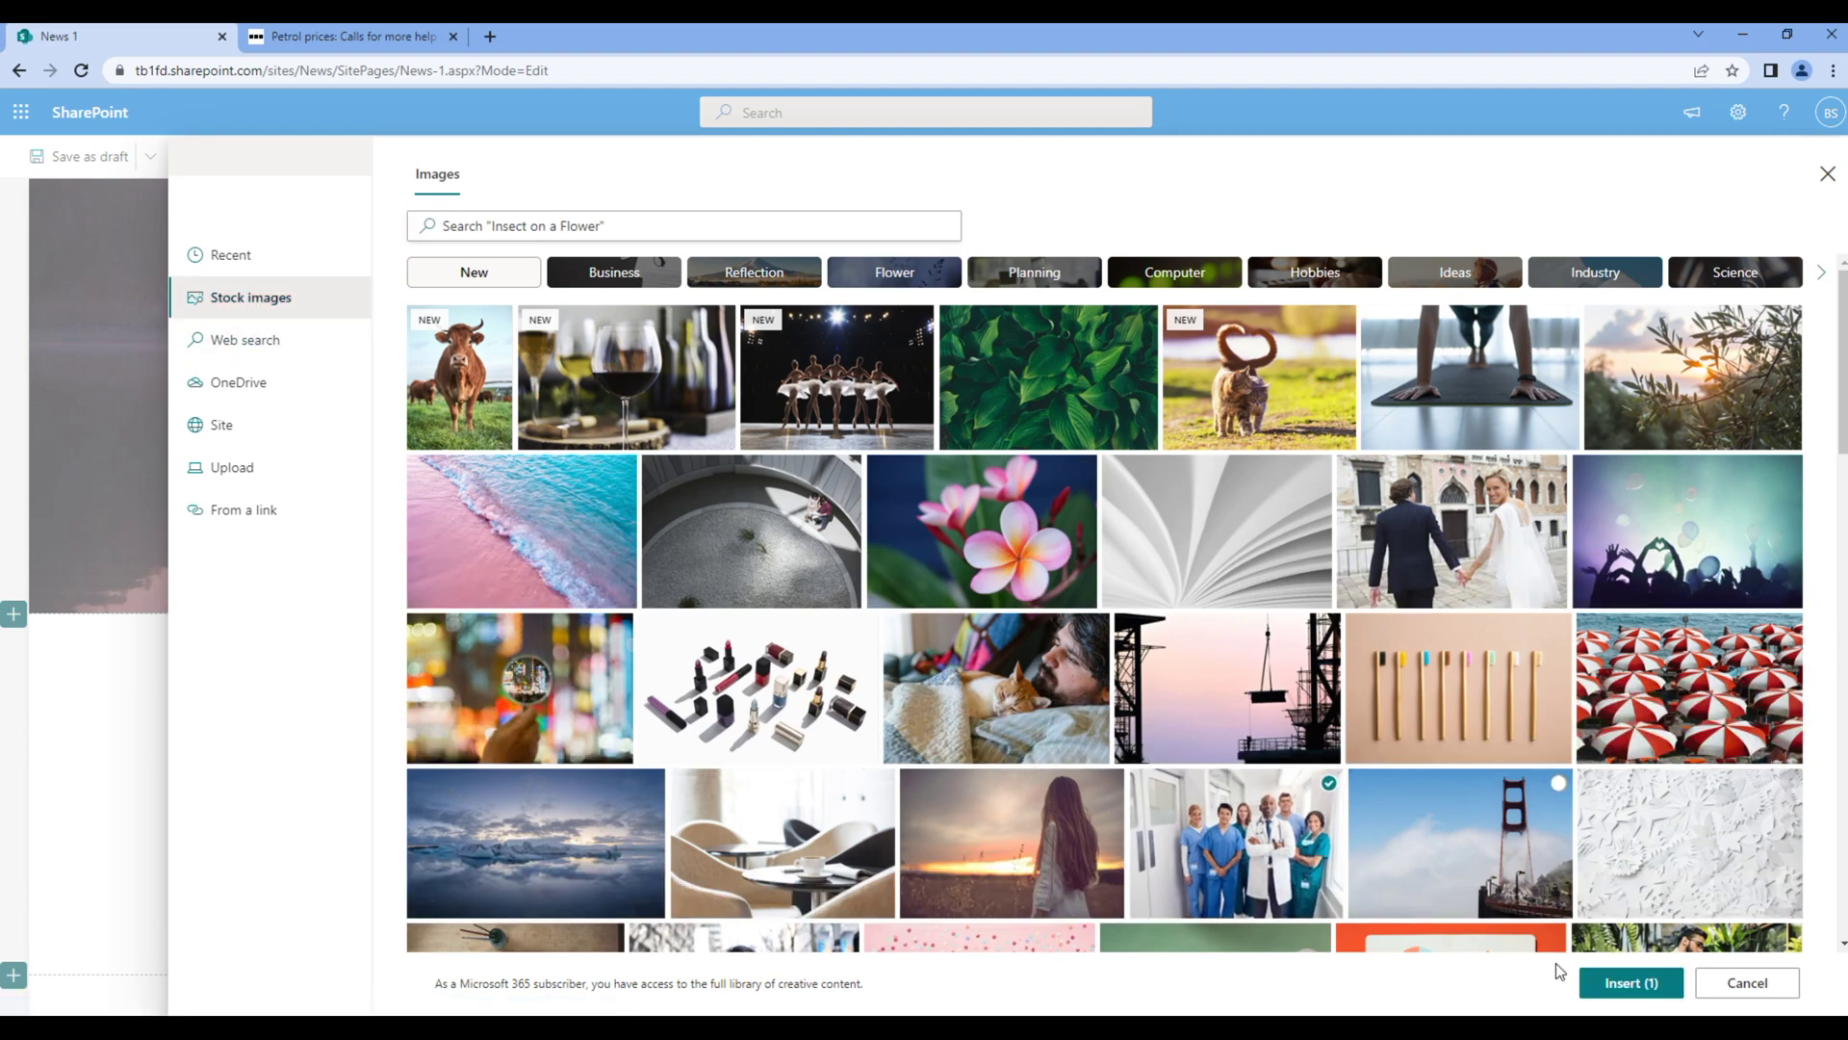
{"action": "left_click", "coordinate": [1628, 982]}
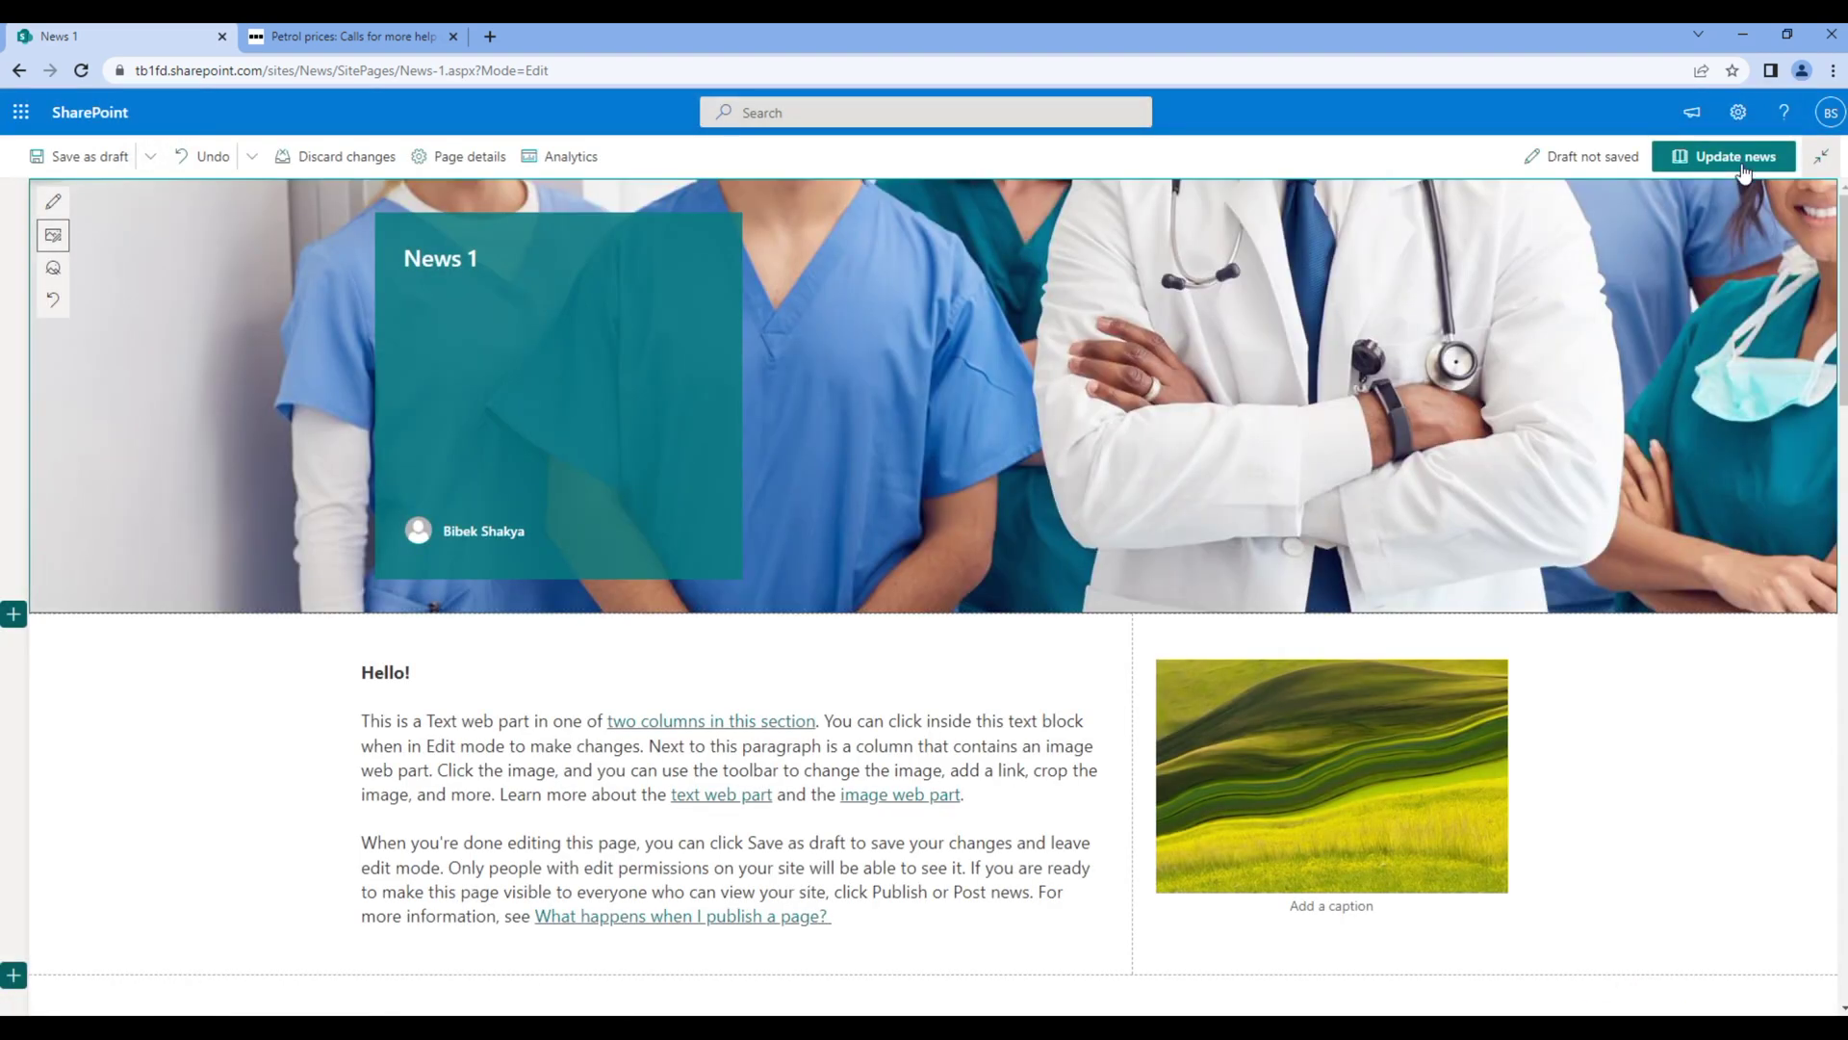
{"action": "left_click", "coordinate": [1727, 156]}
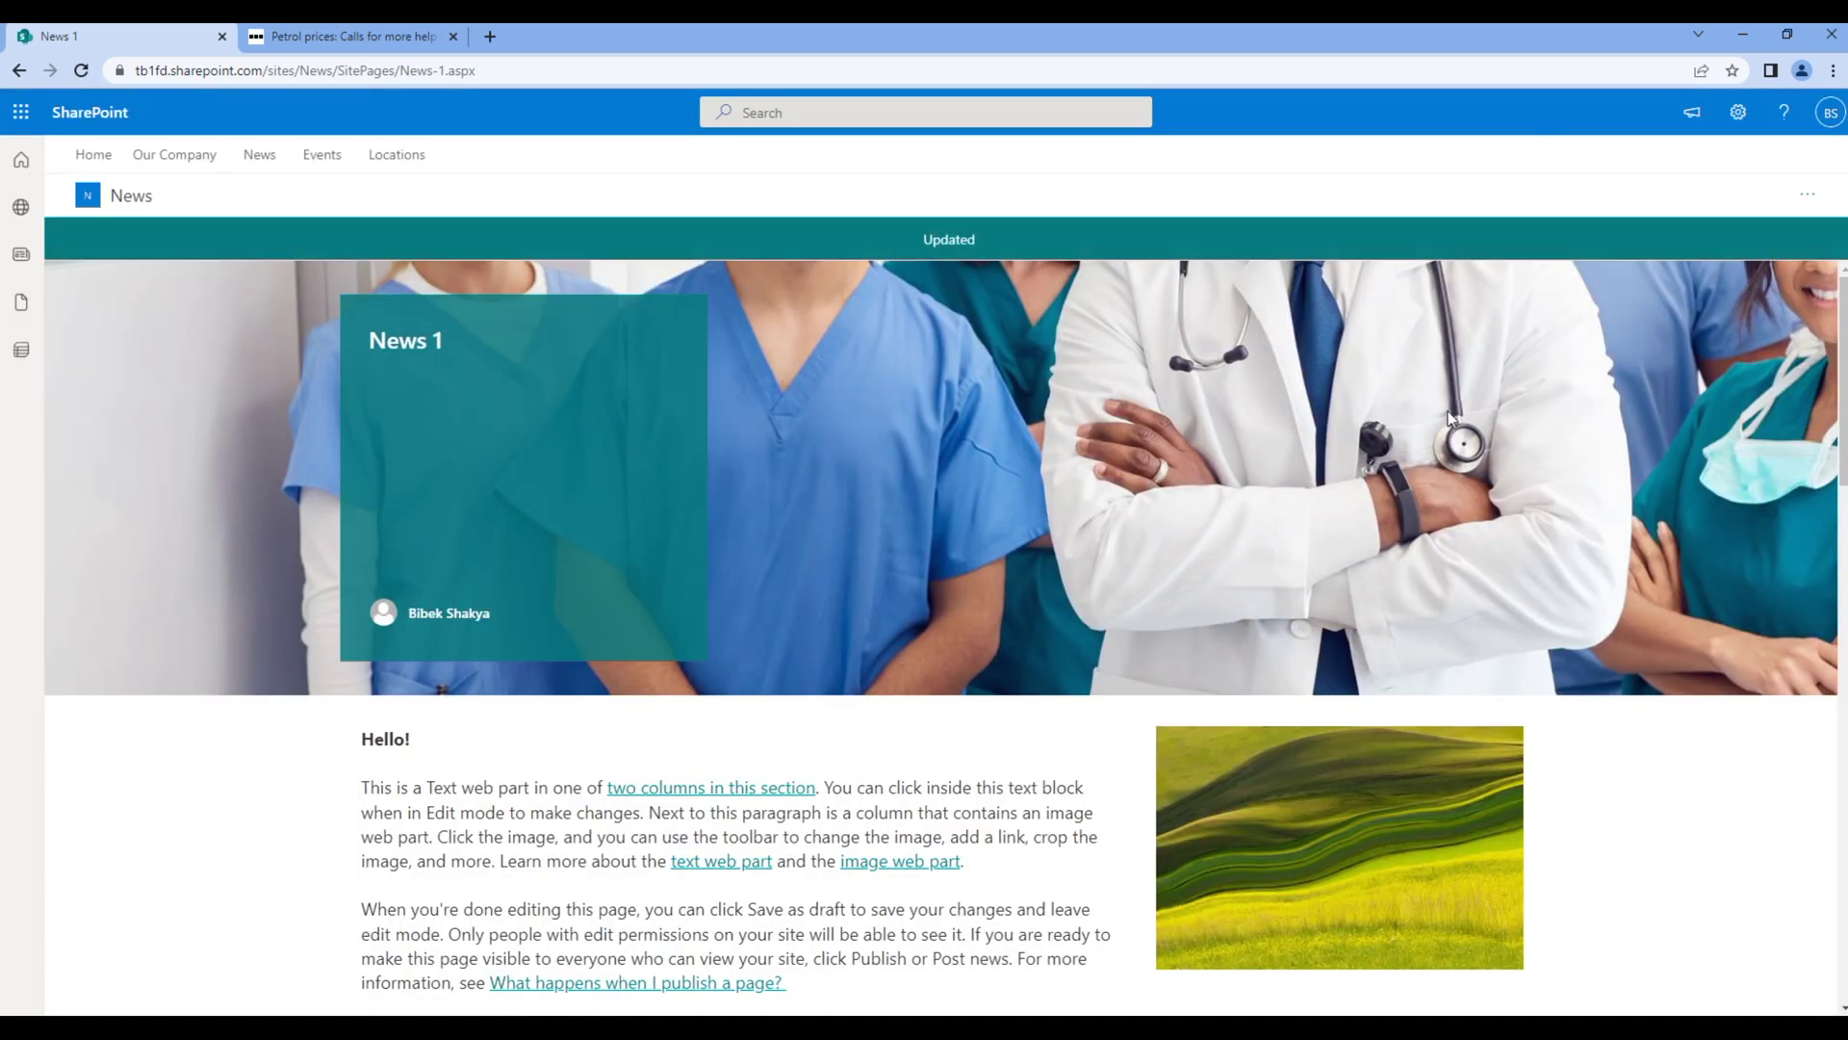
Step: Back on the News home page, scroll the list to check News 1's medical-staff thumbnail
{"action": "left_click", "coordinate": [139, 196]}
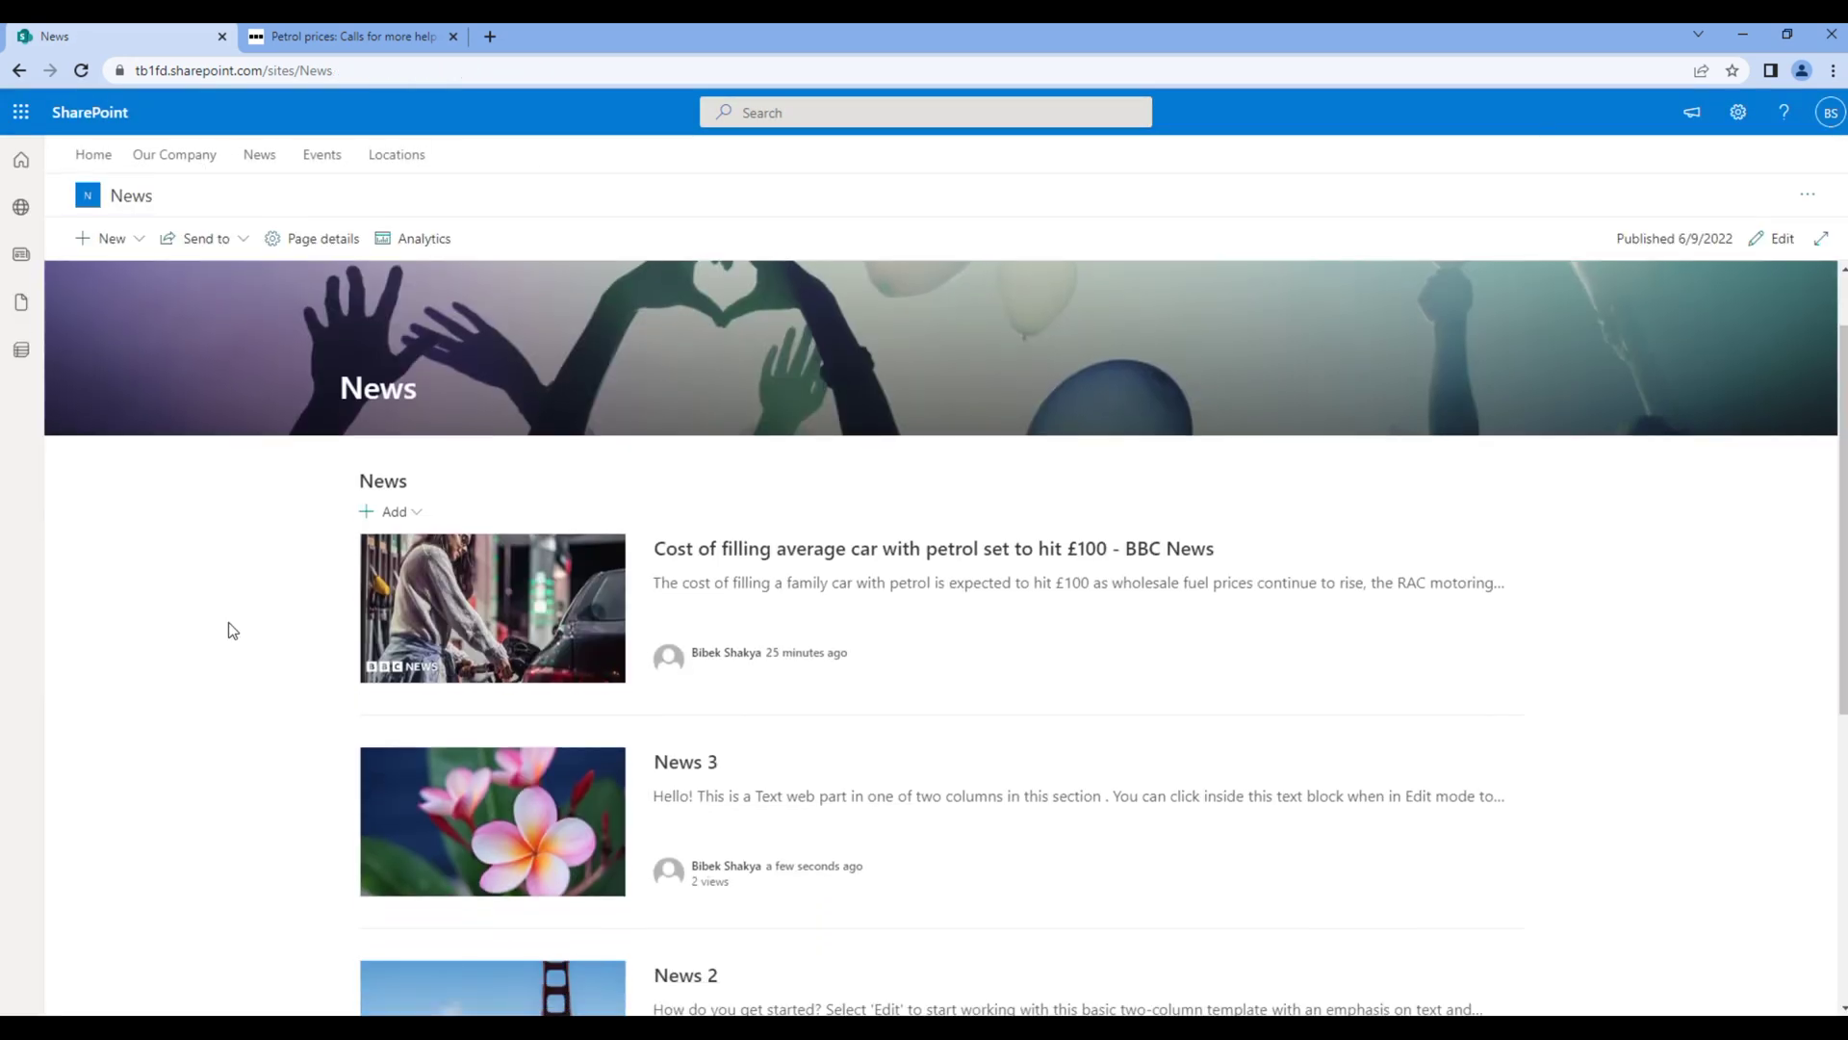
{"action": "scroll", "coordinate": [228, 622], "scroll_direction": "down", "scroll_amount": 5}
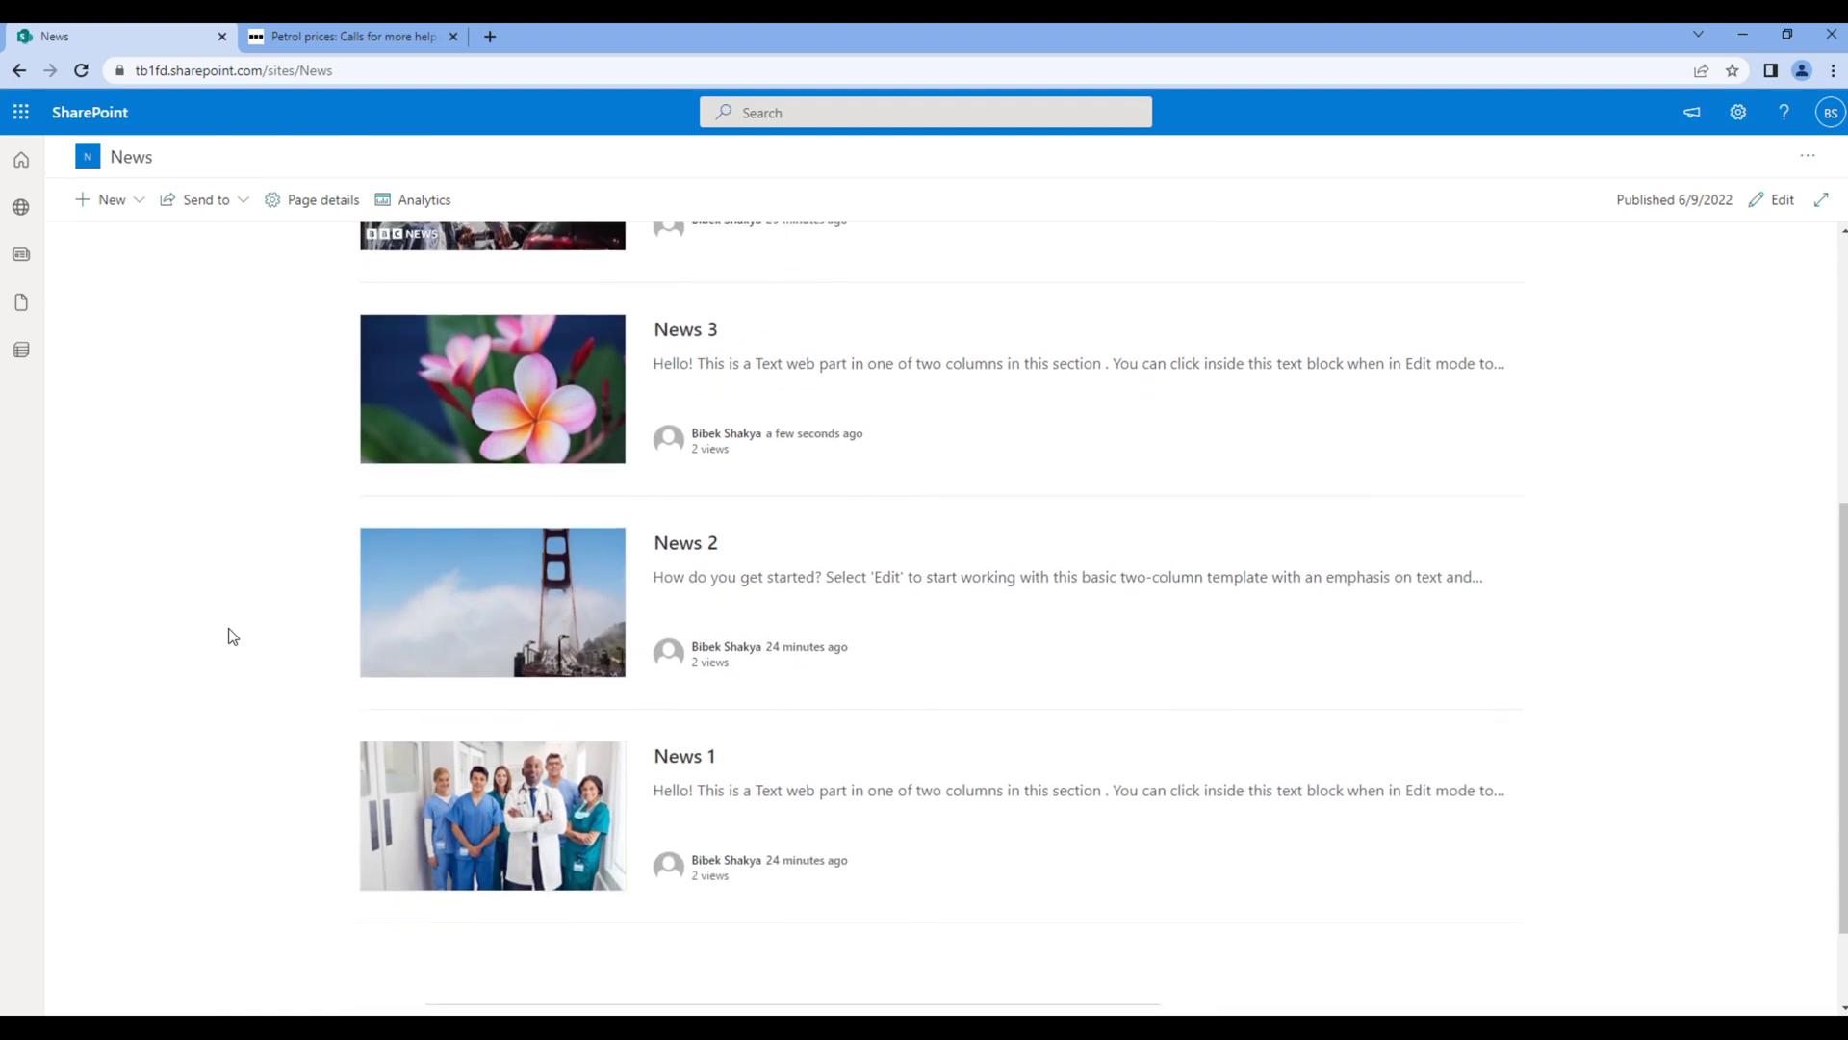
{"action": "scroll", "coordinate": [228, 635], "scroll_direction": "down", "scroll_amount": 1}
{"action": "scroll", "coordinate": [228, 635], "scroll_direction": "up", "scroll_amount": 4}
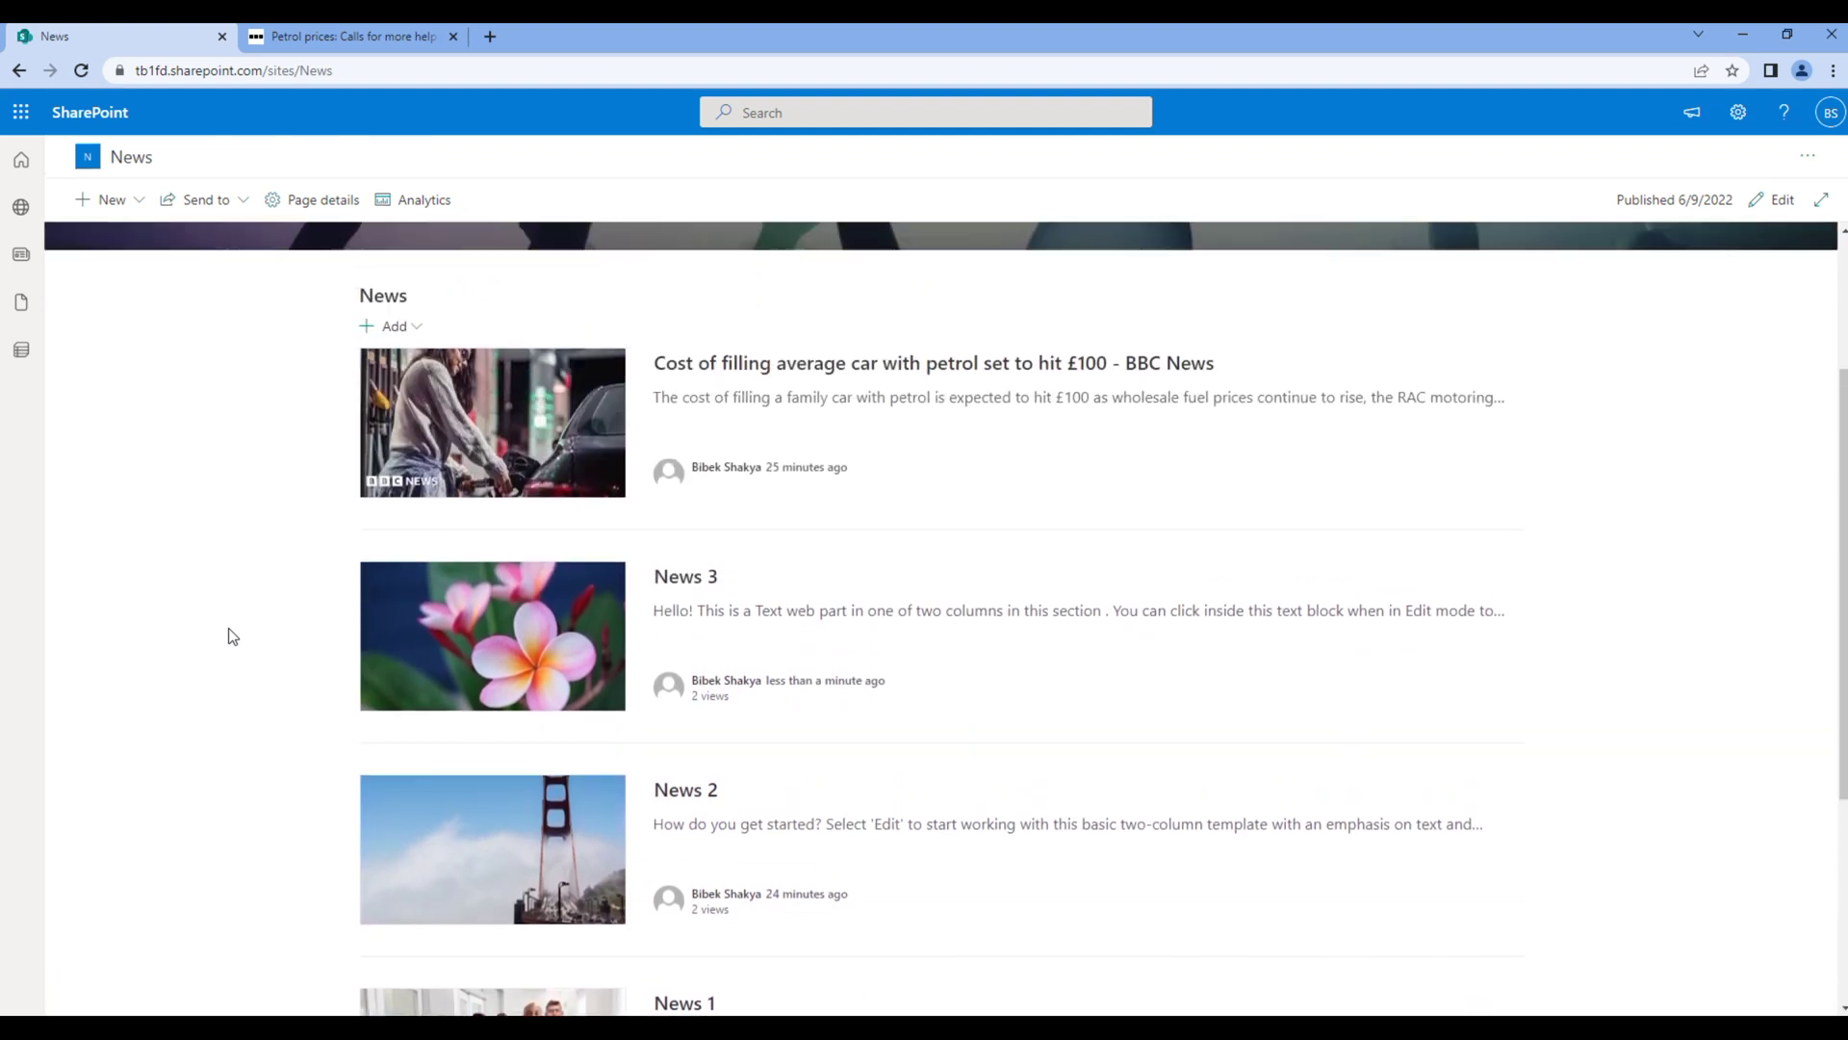
{"action": "scroll", "coordinate": [228, 636], "scroll_direction": "up", "scroll_amount": 3}
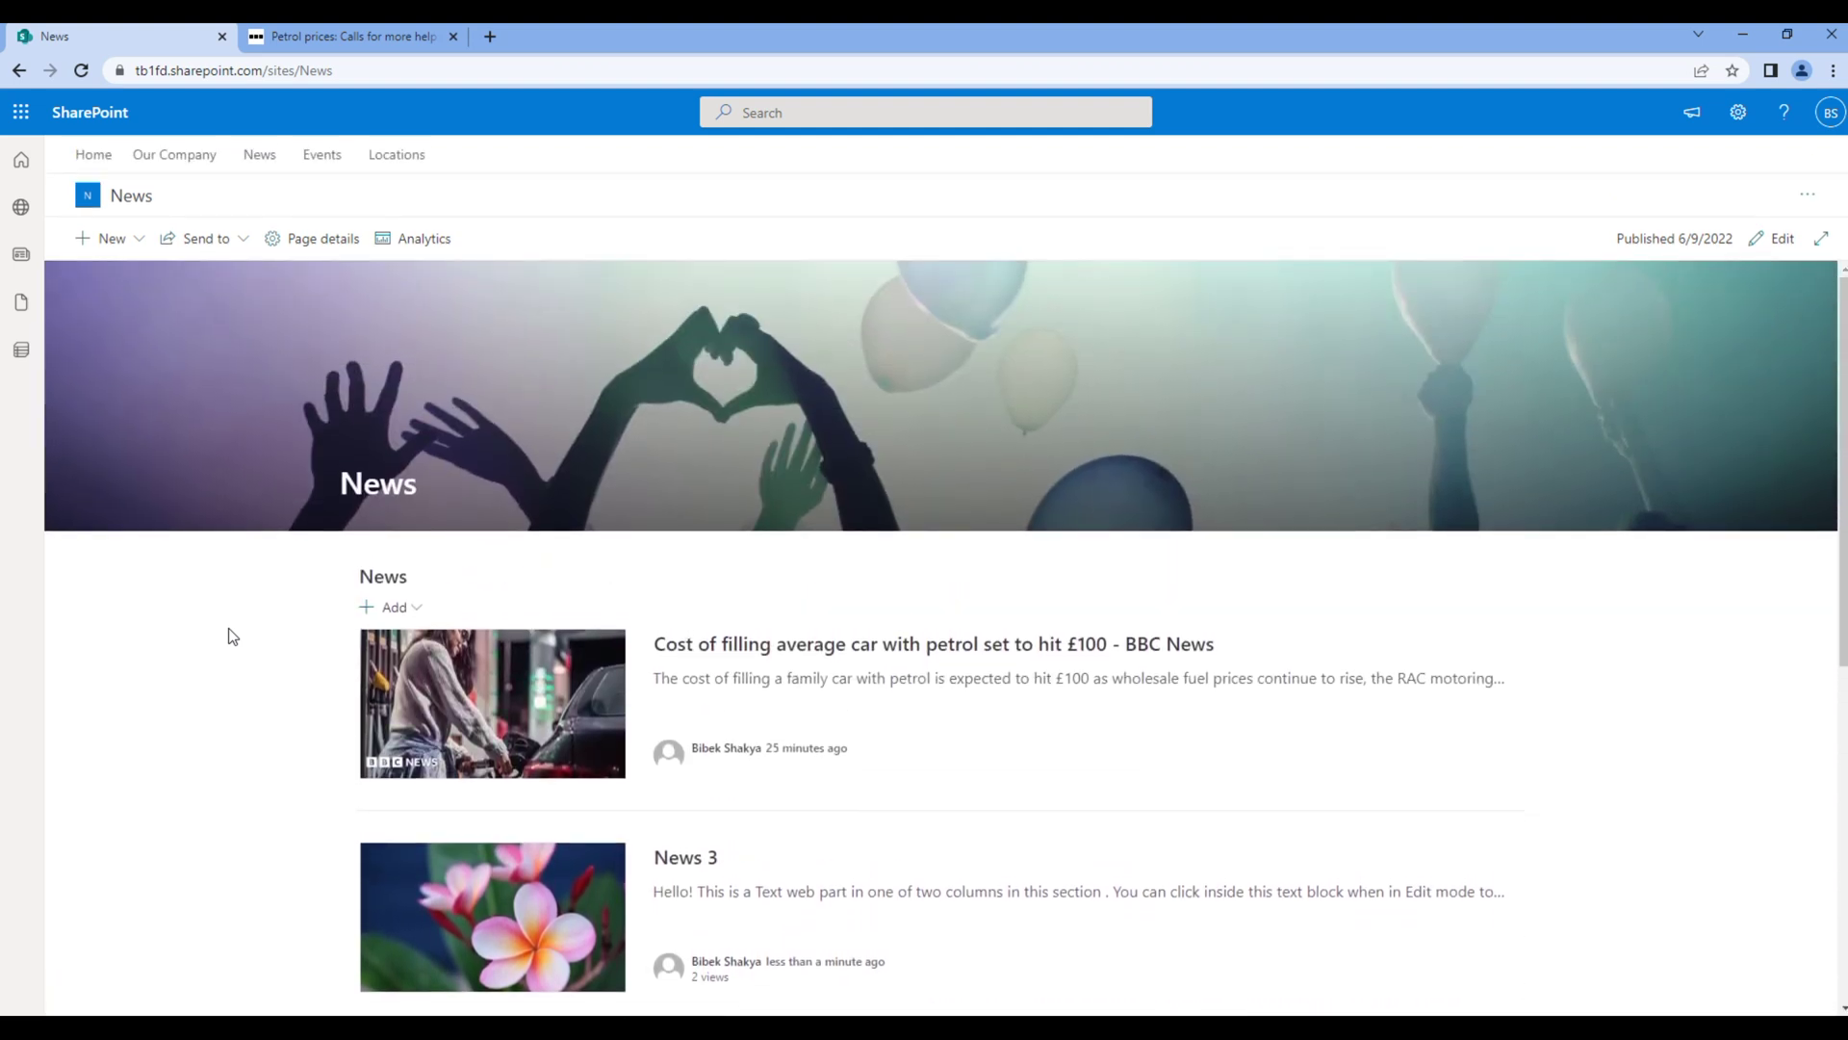